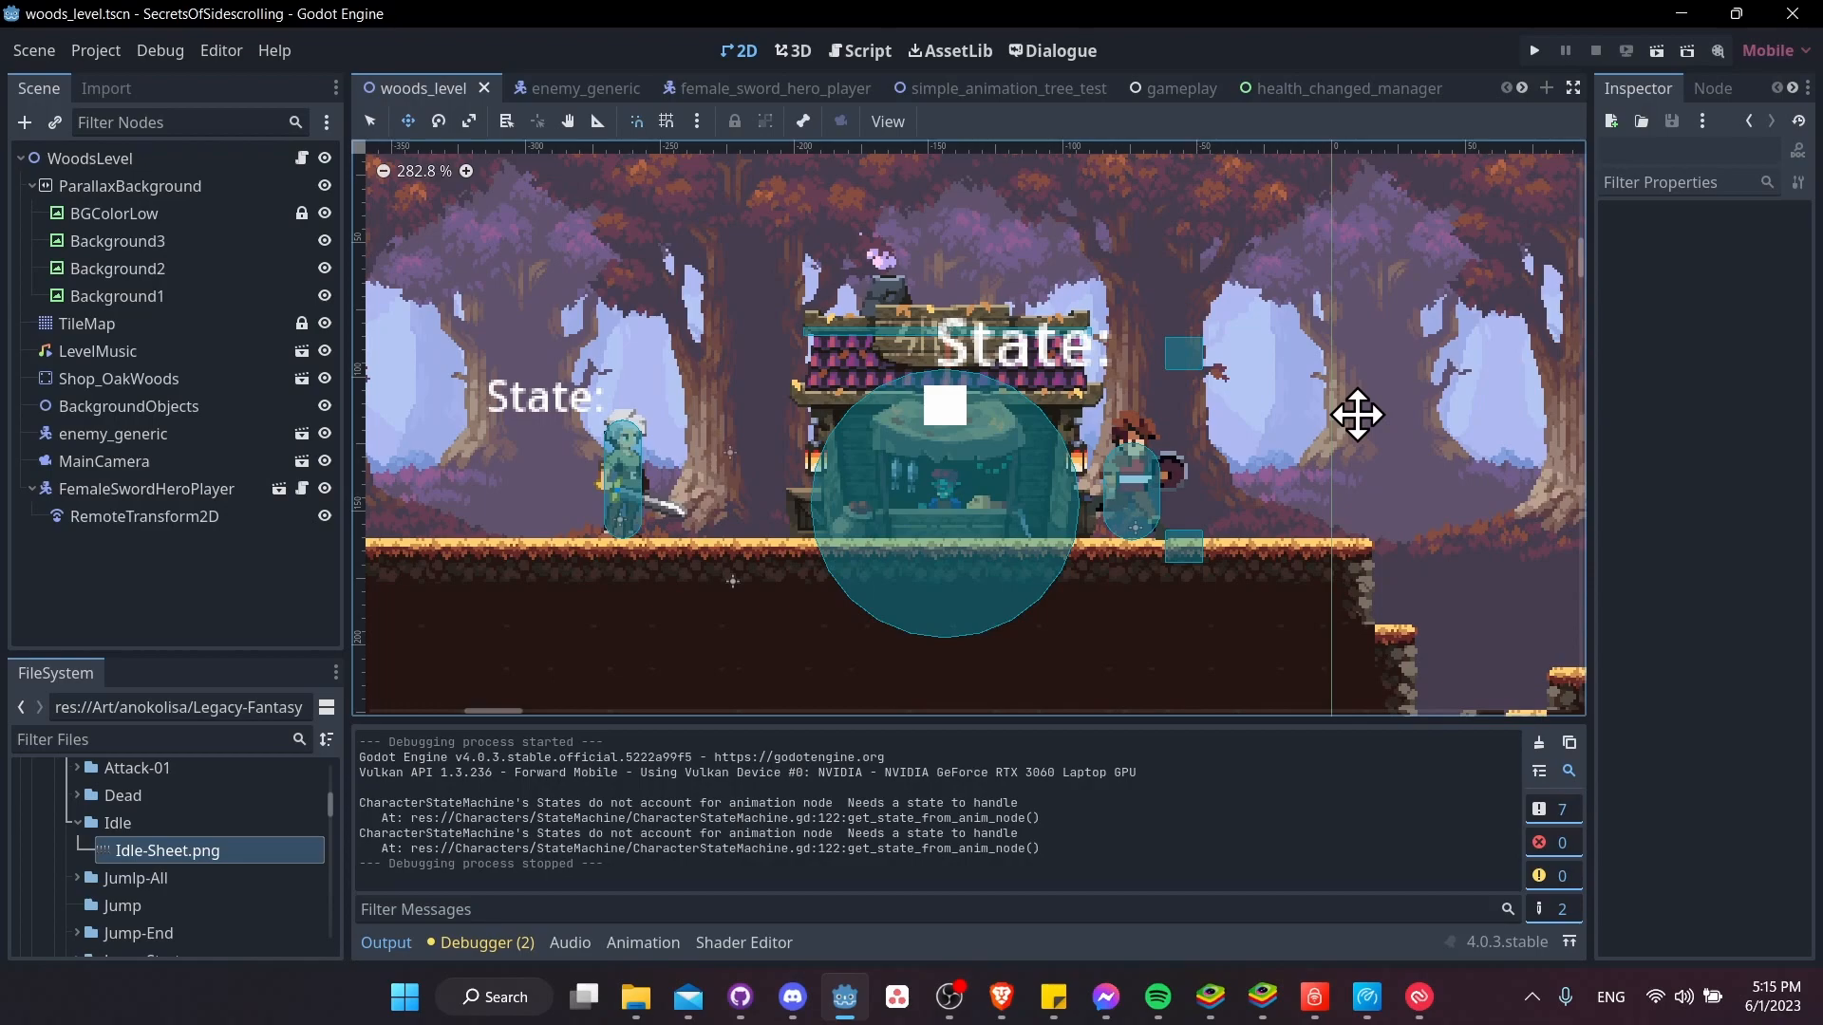
{"action": "scroll", "coordinate": [1357, 415], "scroll_direction": "up", "scroll_amount": 1}
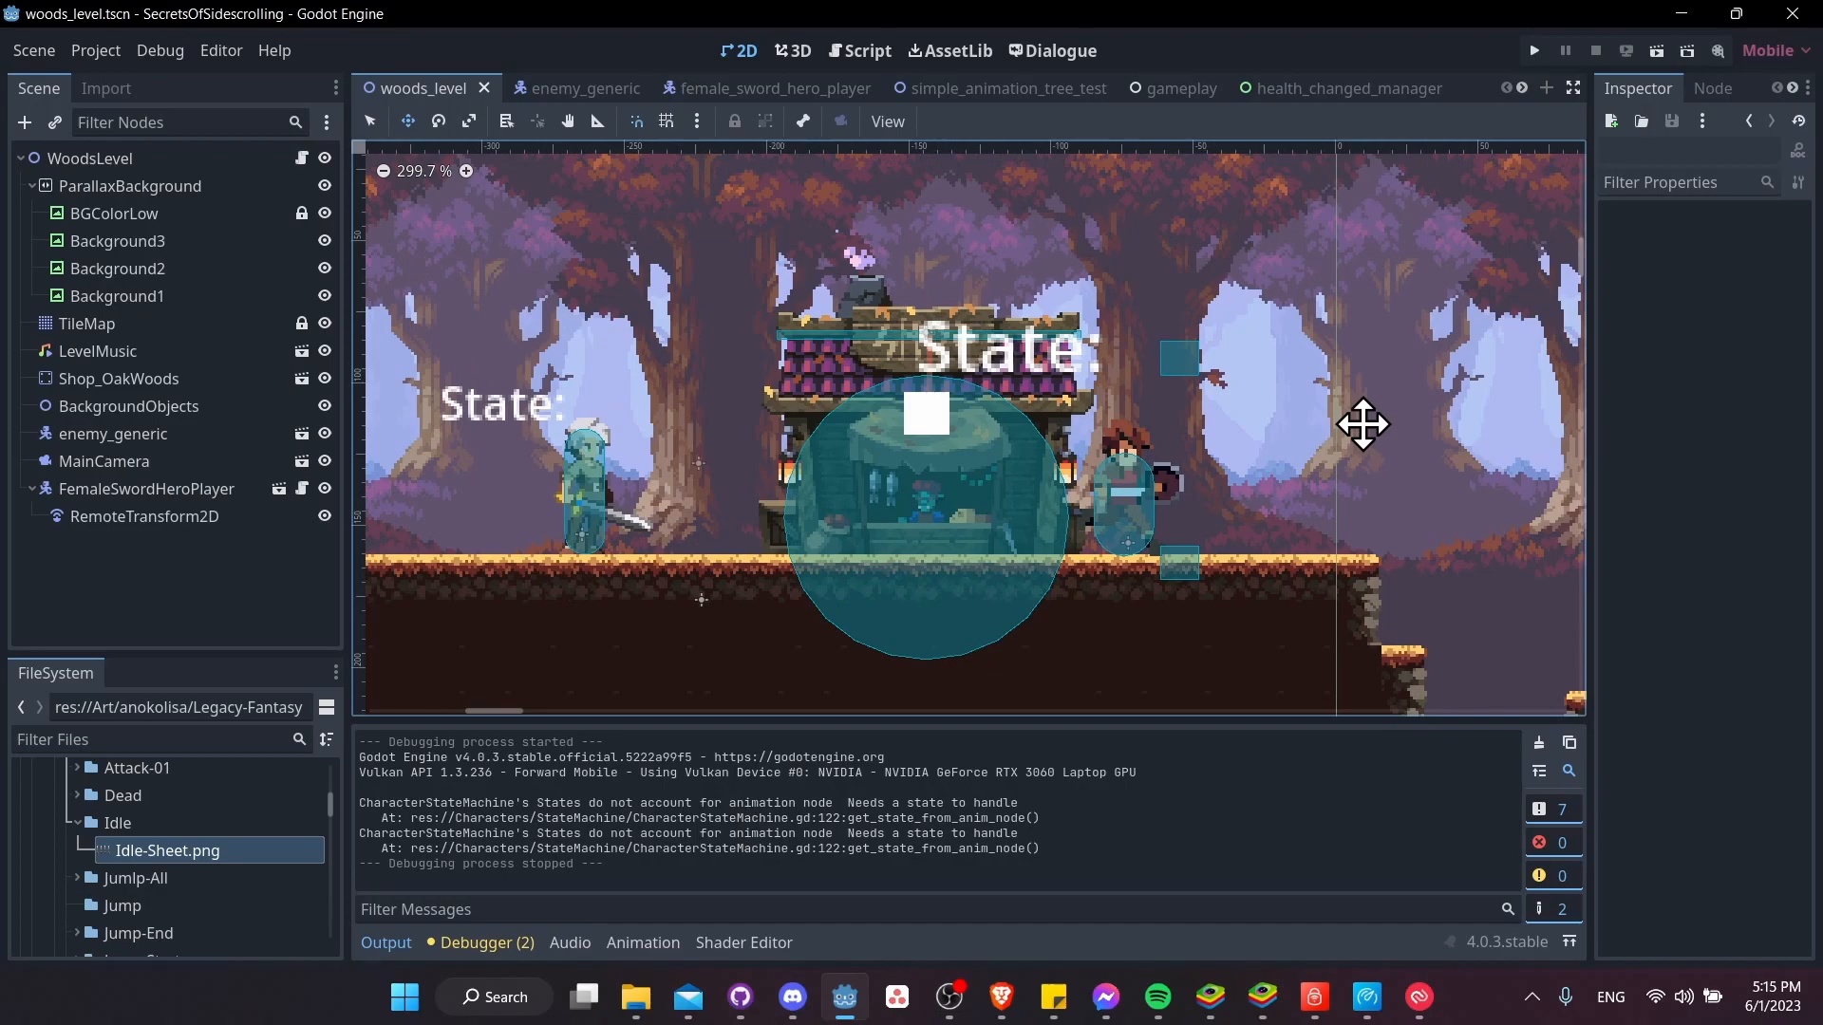
{"action": "scroll", "coordinate": [1302, 469], "scroll_direction": "up", "scroll_amount": 7}
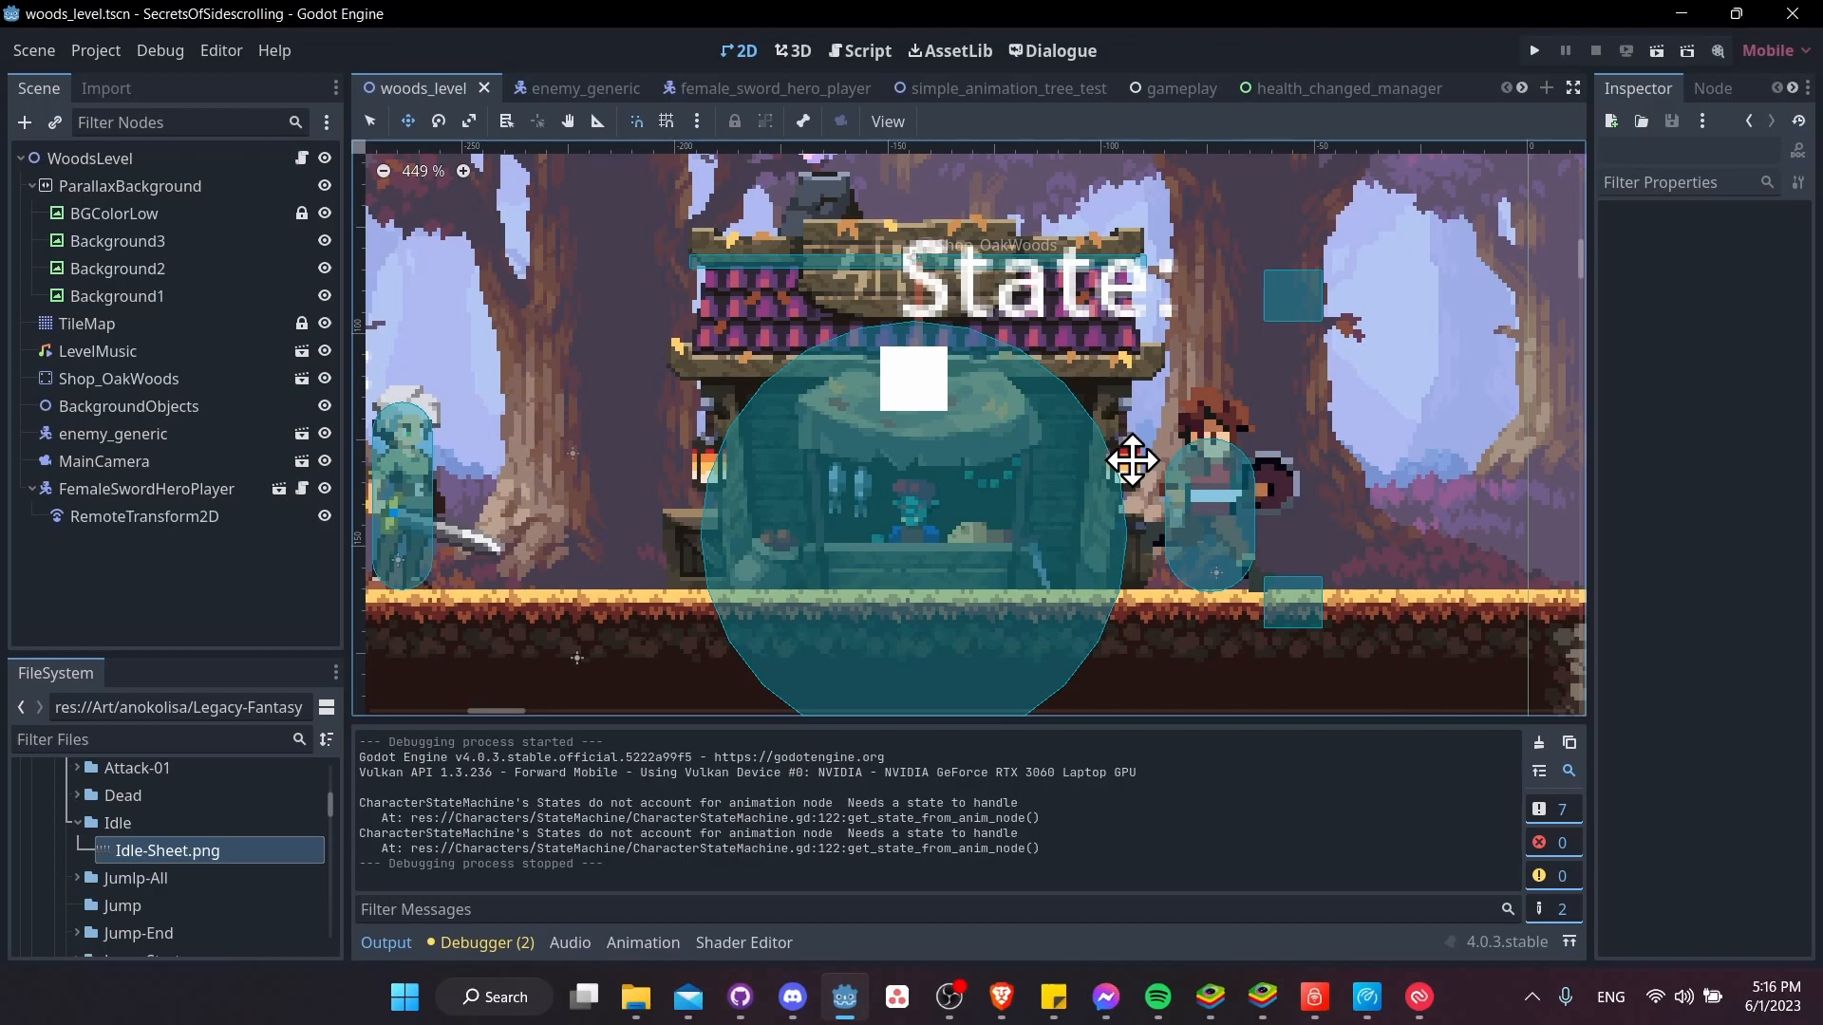
{"action": "scroll", "coordinate": [1131, 461], "scroll_direction": "down", "scroll_amount": 3}
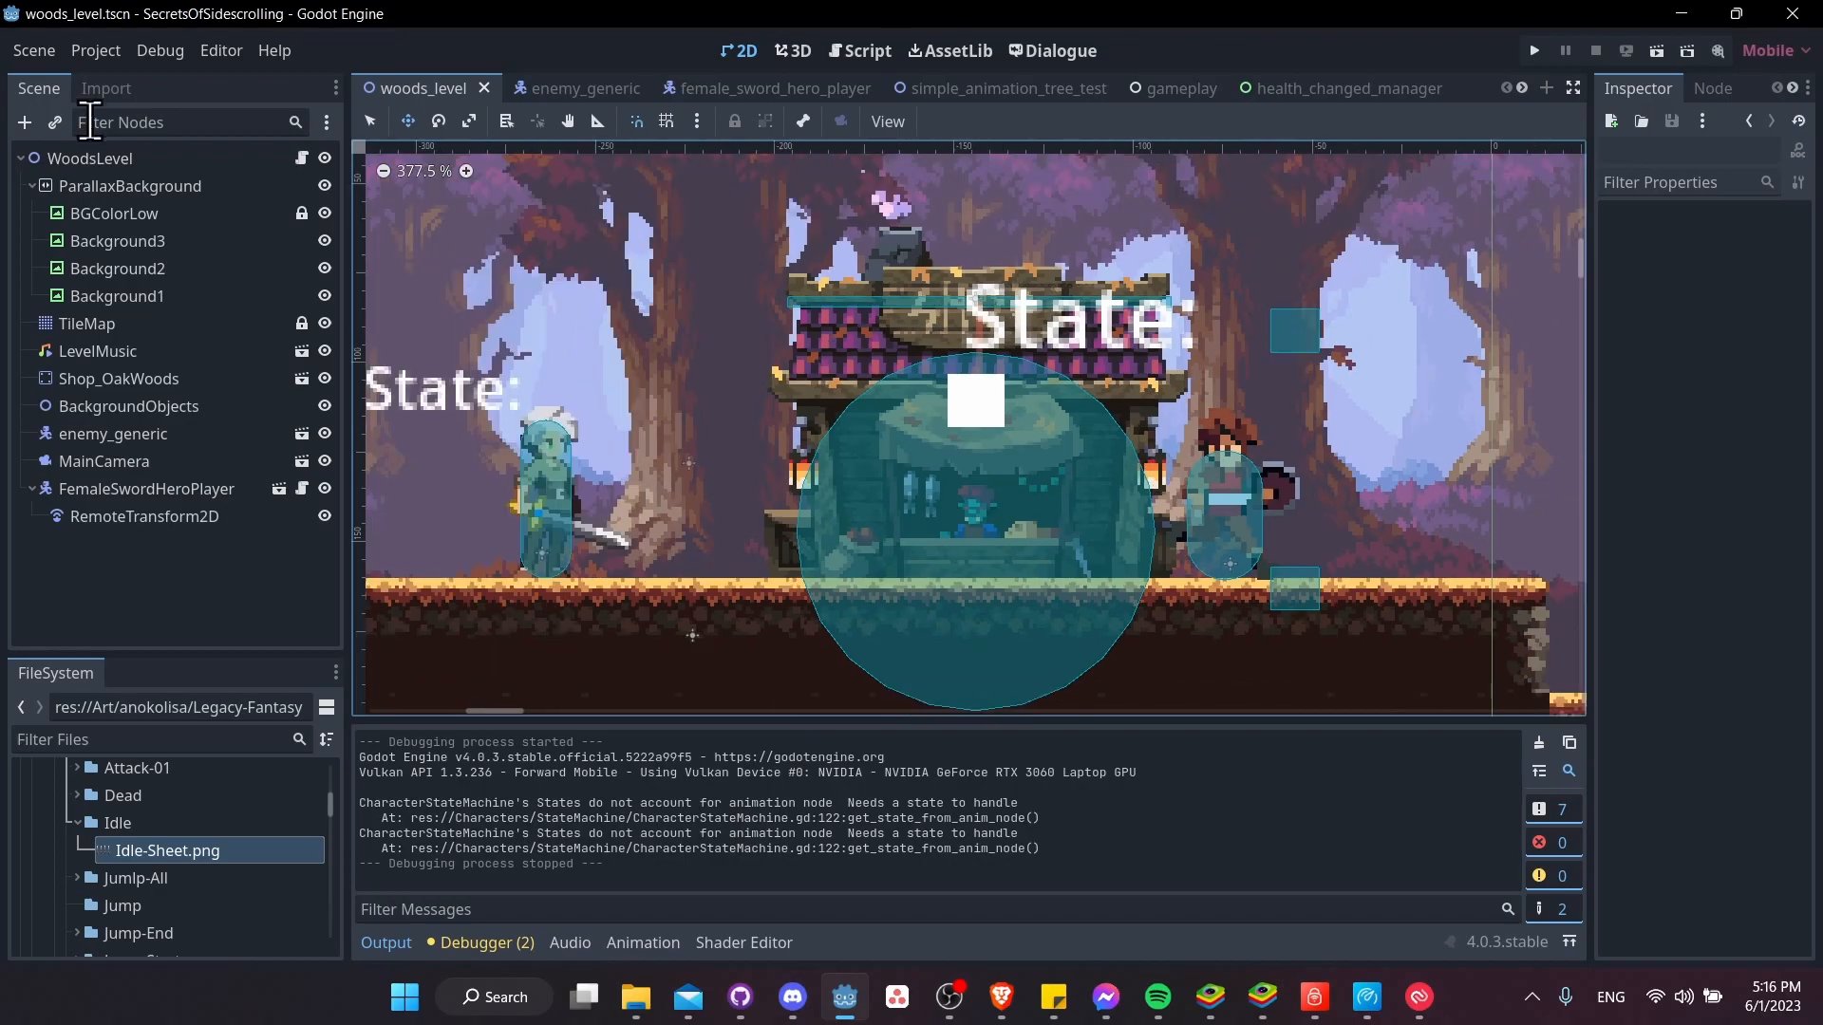
Compare the PointLight2D and DirectionalLight2D node types offered as new children of WoodsLevel
{"action": "right_click", "coordinate": [134, 157]}
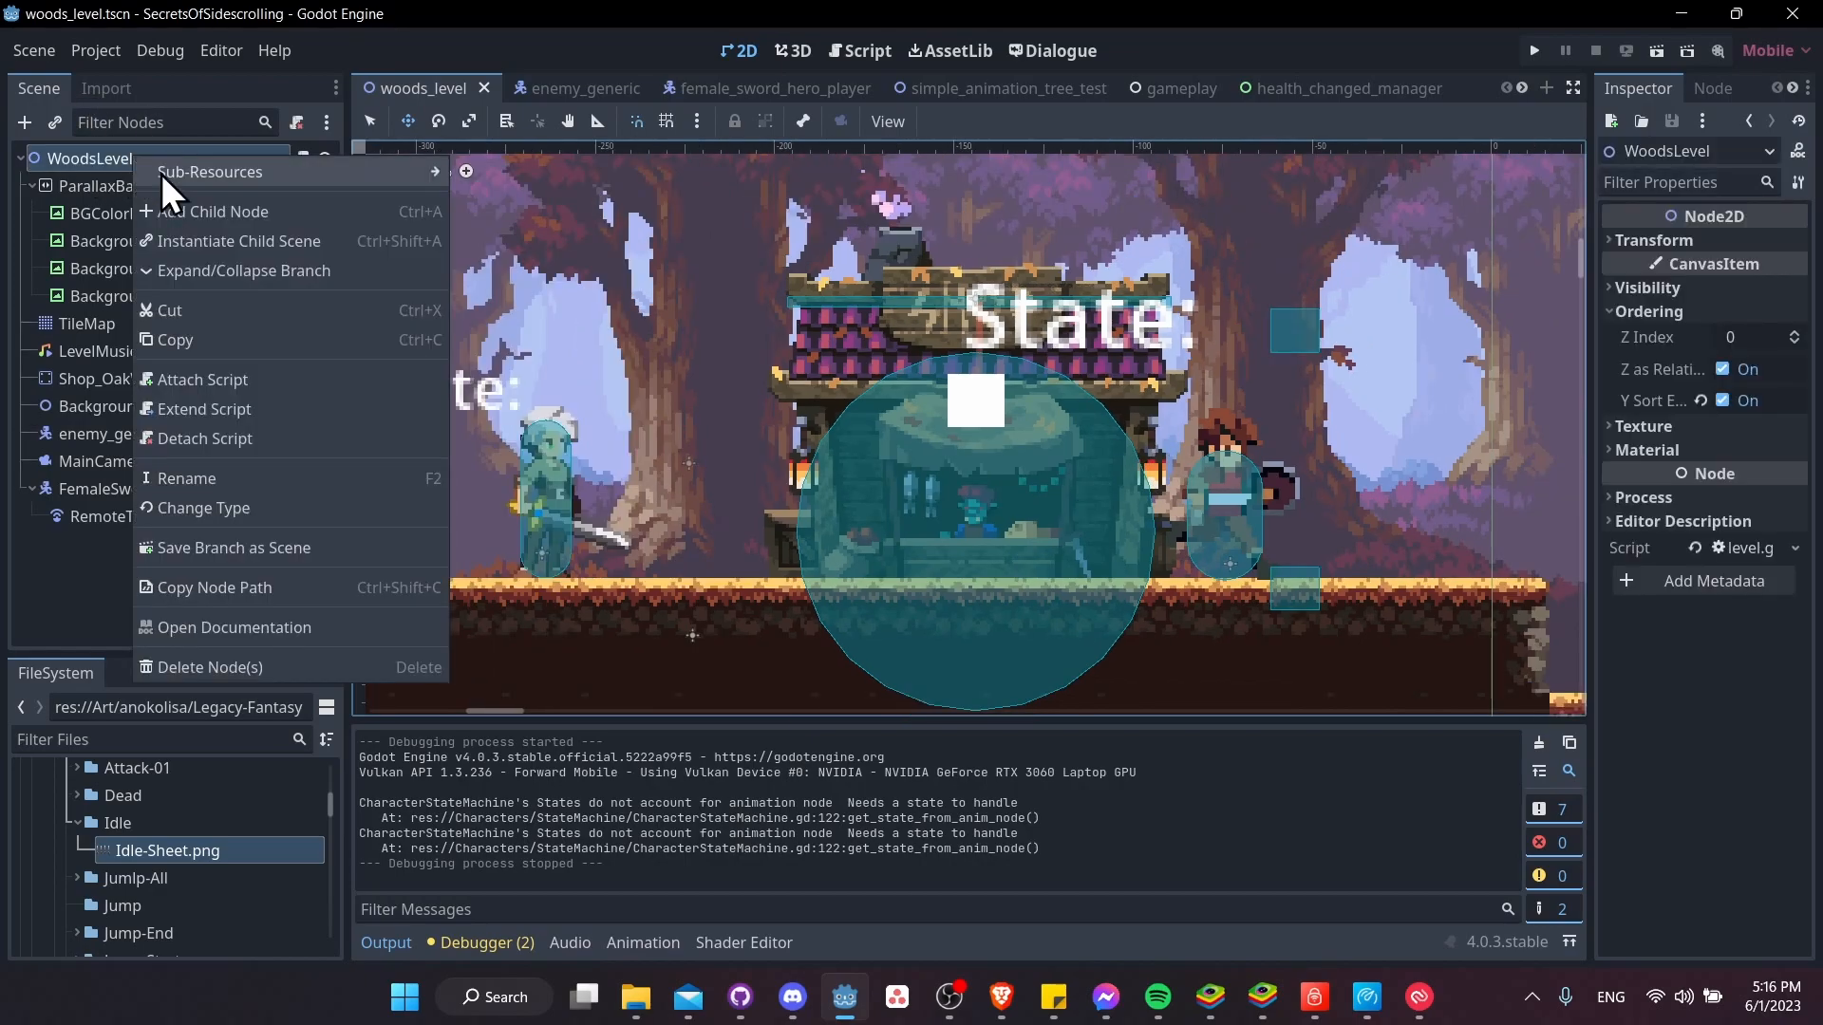
{"action": "left_click", "coordinate": [221, 207]}
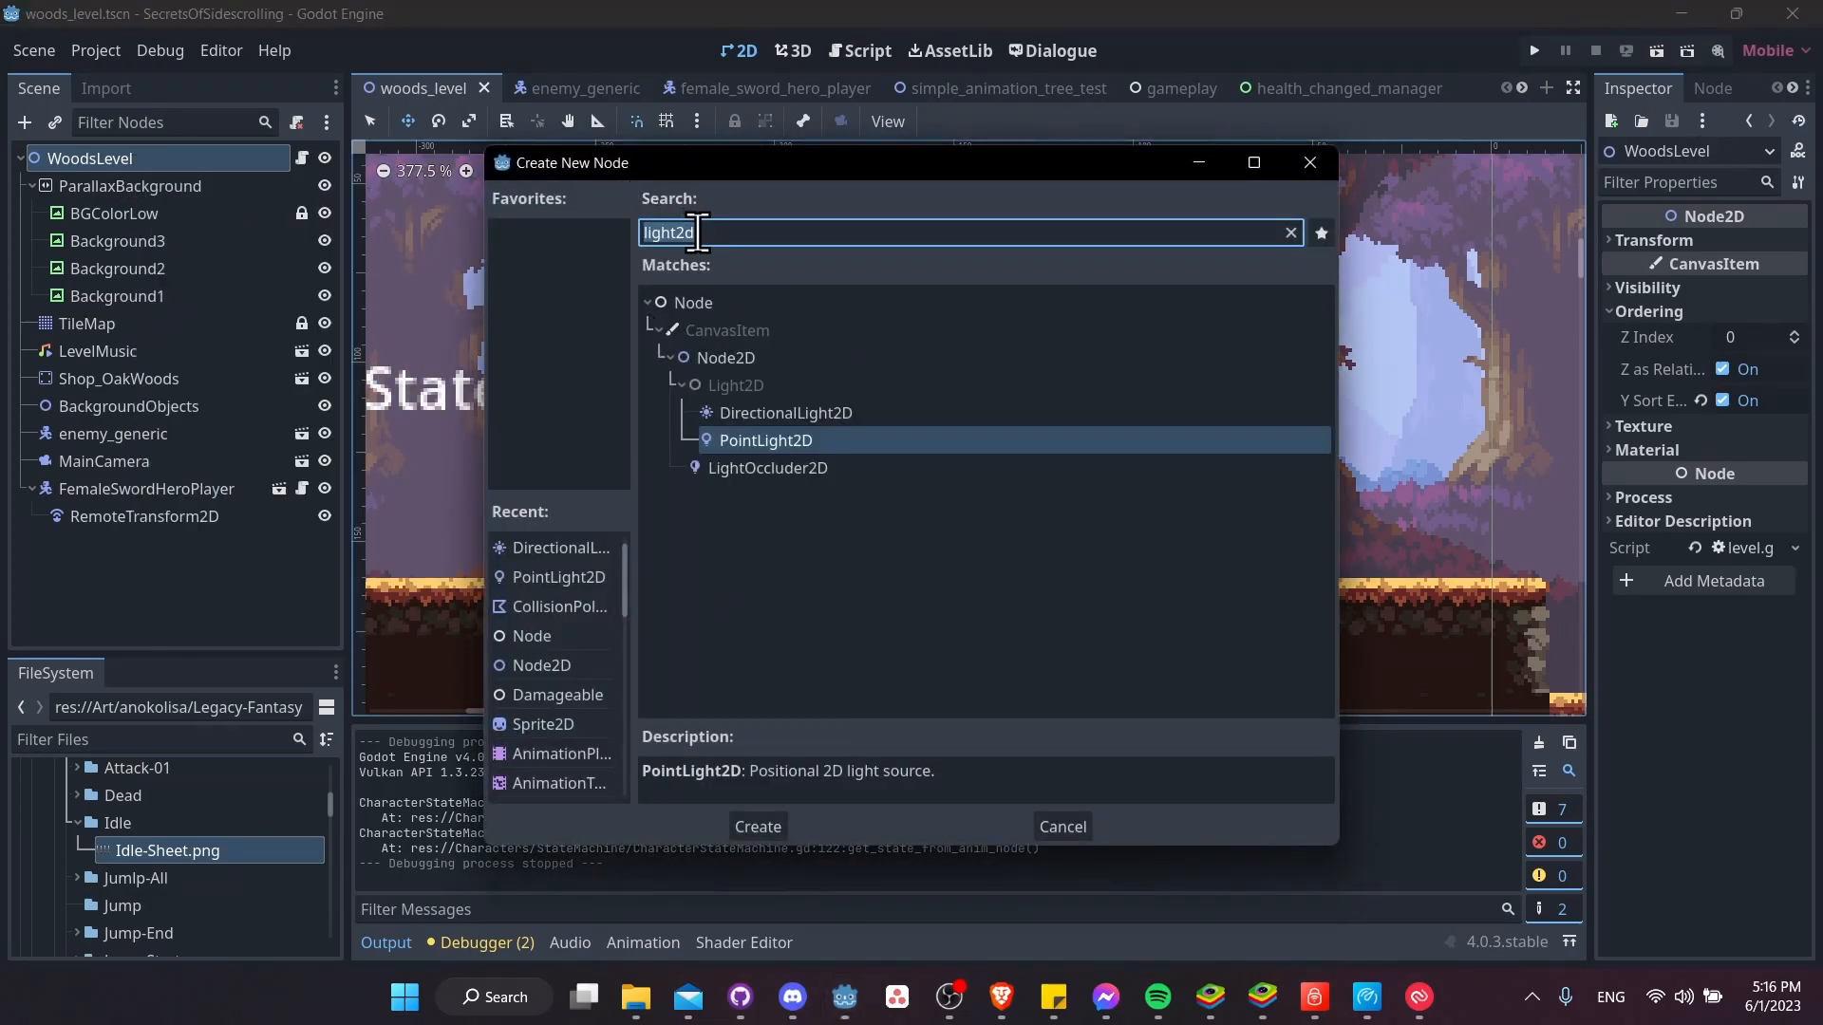
{"action": "left_click", "coordinate": [773, 437]}
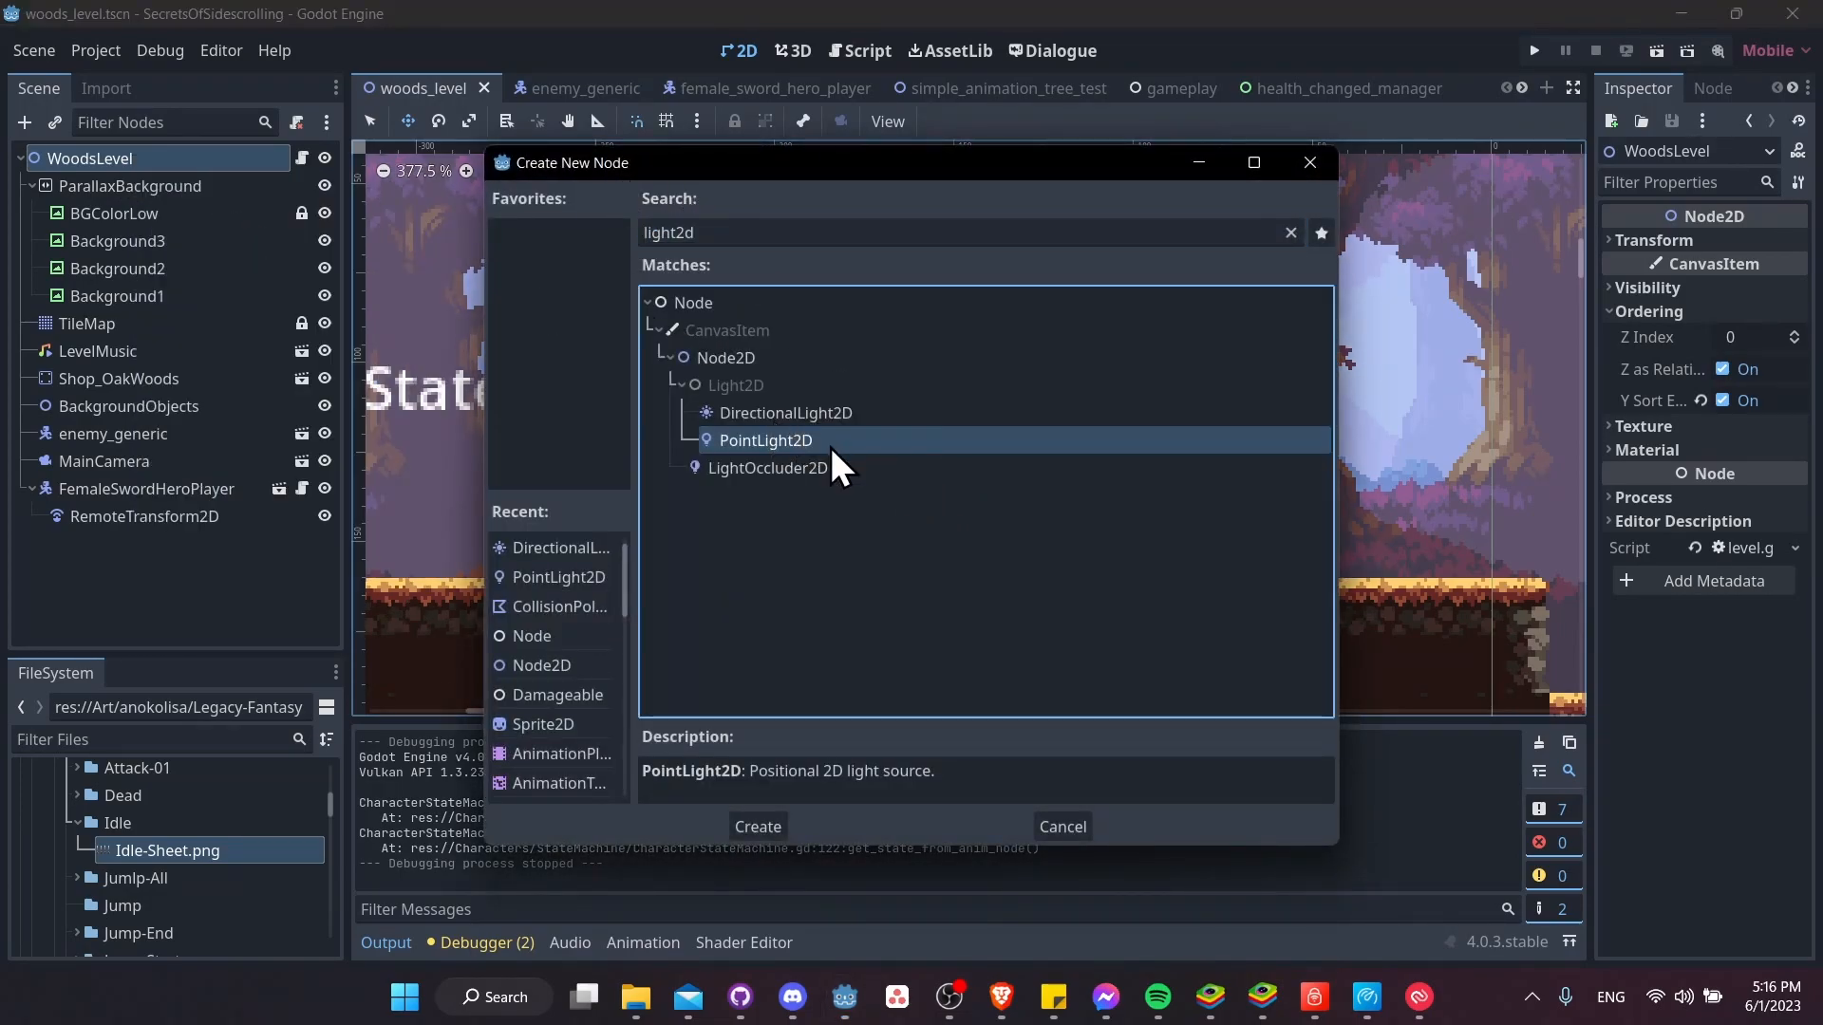
{"action": "left_click", "coordinate": [779, 412]}
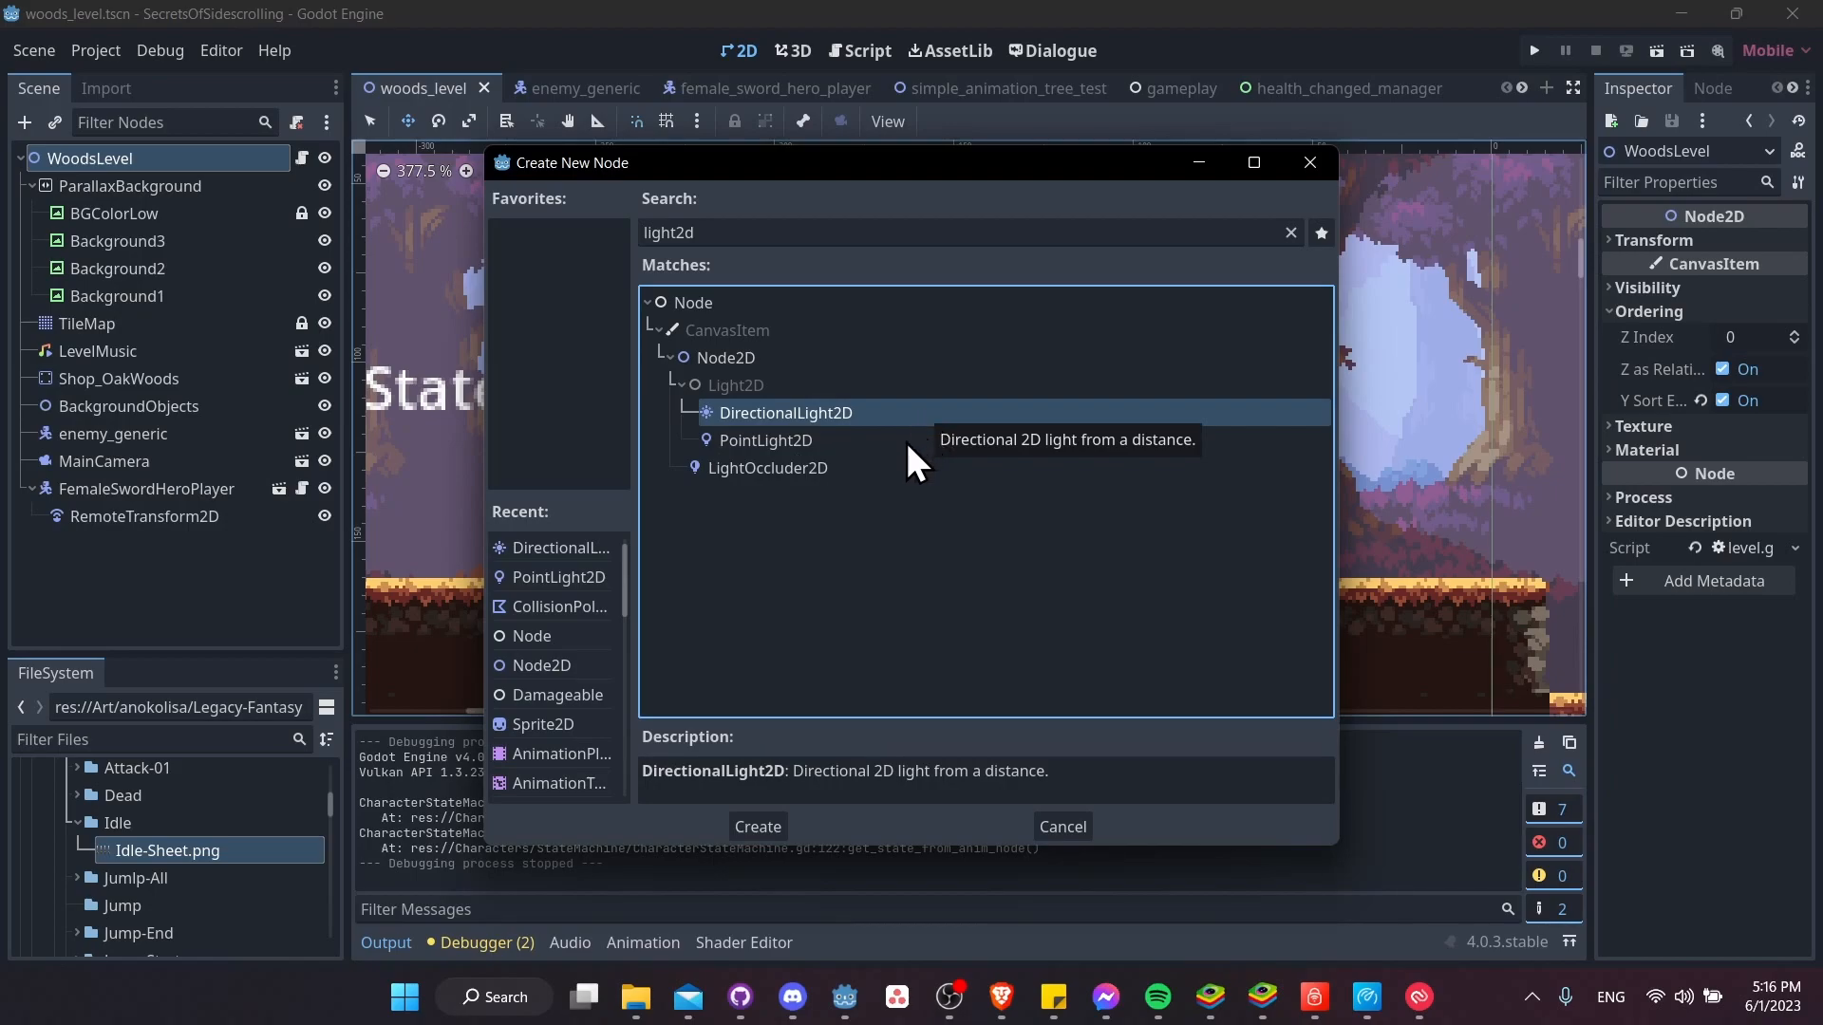
{"action": "left_click", "coordinate": [904, 439]}
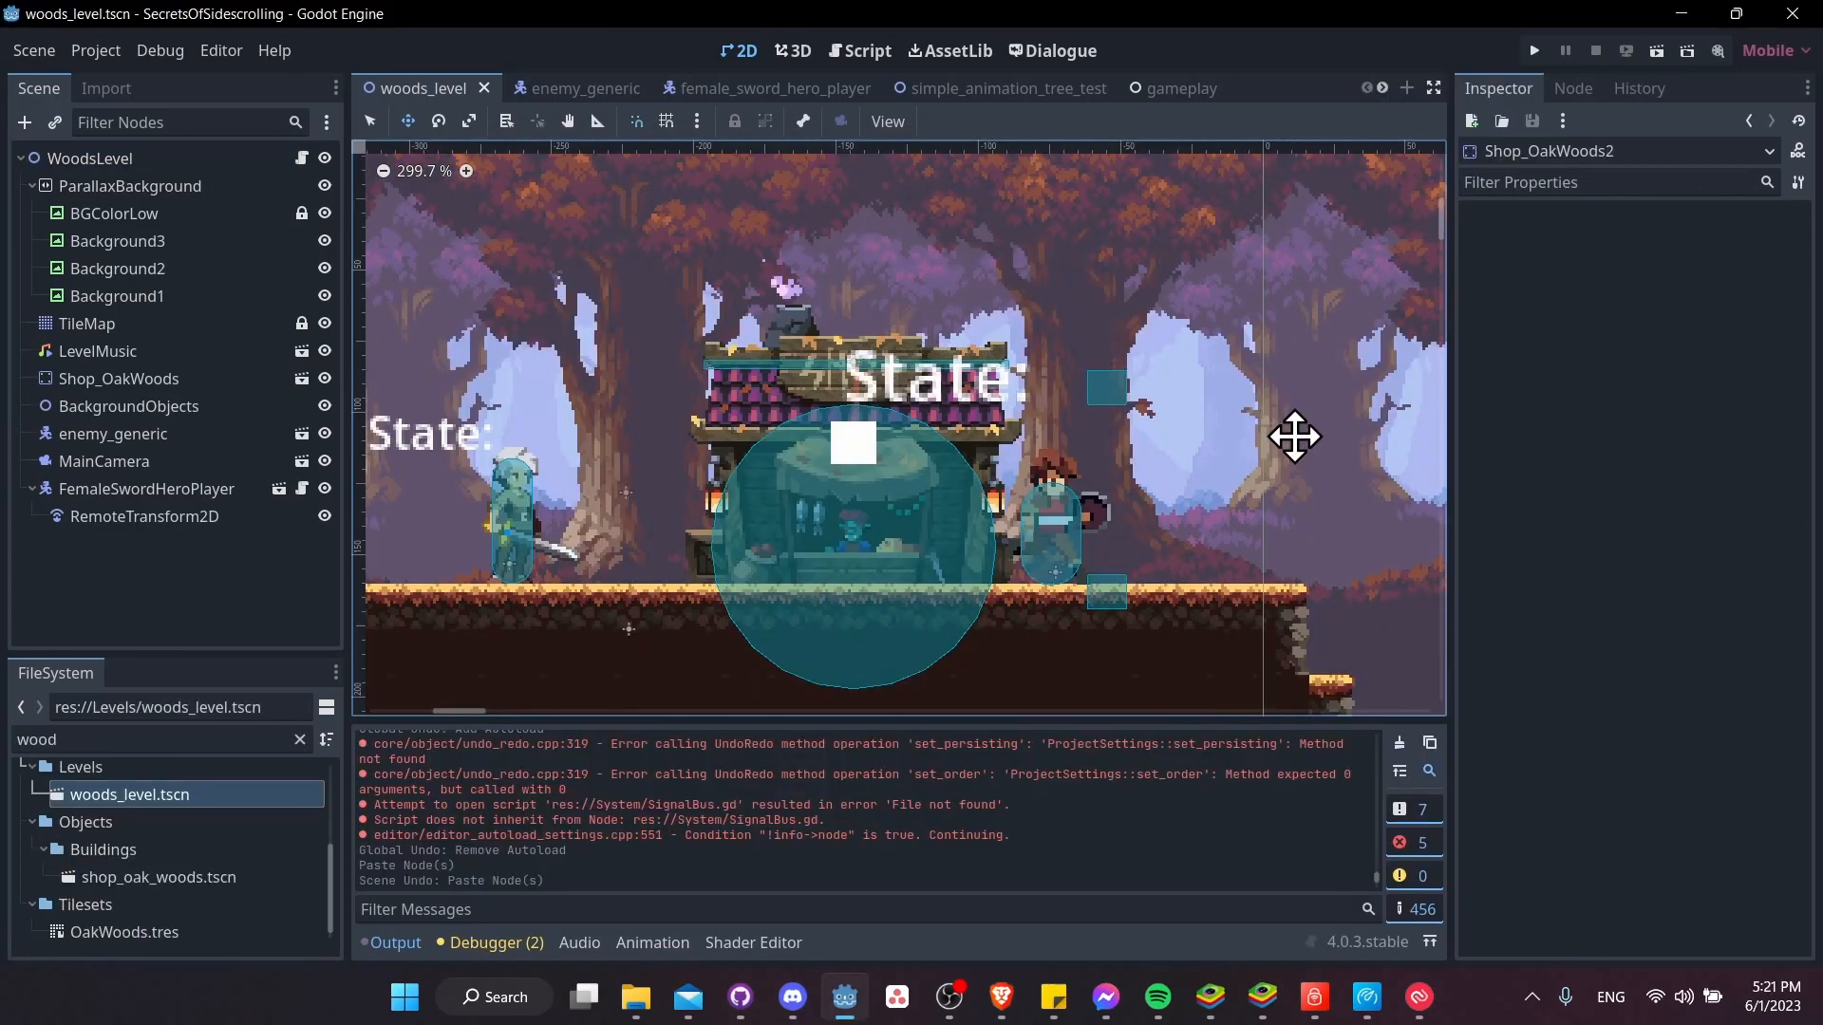
Open the Shop_OakWoods scene for editing and add a PointLight2D node as a child of its root
{"action": "scroll", "coordinate": [988, 512], "scroll_direction": "up", "scroll_amount": 2}
{"action": "scroll", "coordinate": [988, 494], "scroll_direction": "down", "scroll_amount": 1, "text": "ctrl"}
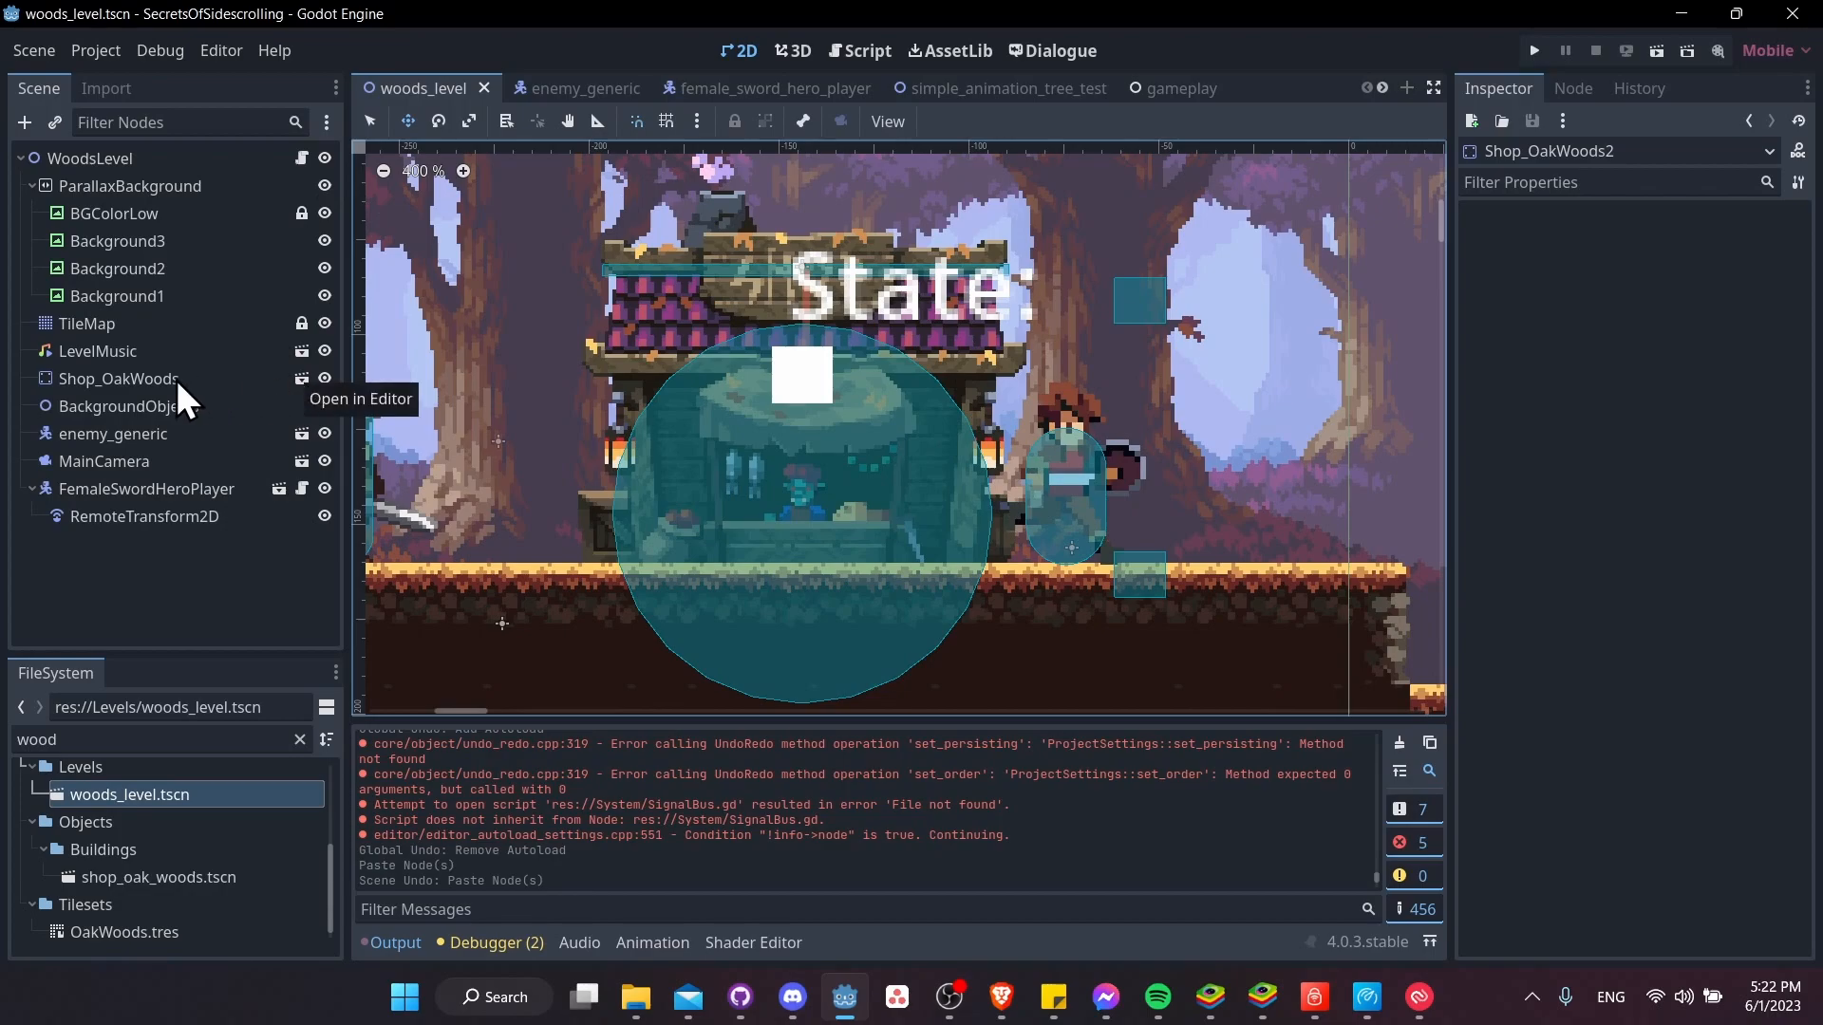
{"action": "left_click", "coordinate": [303, 376]}
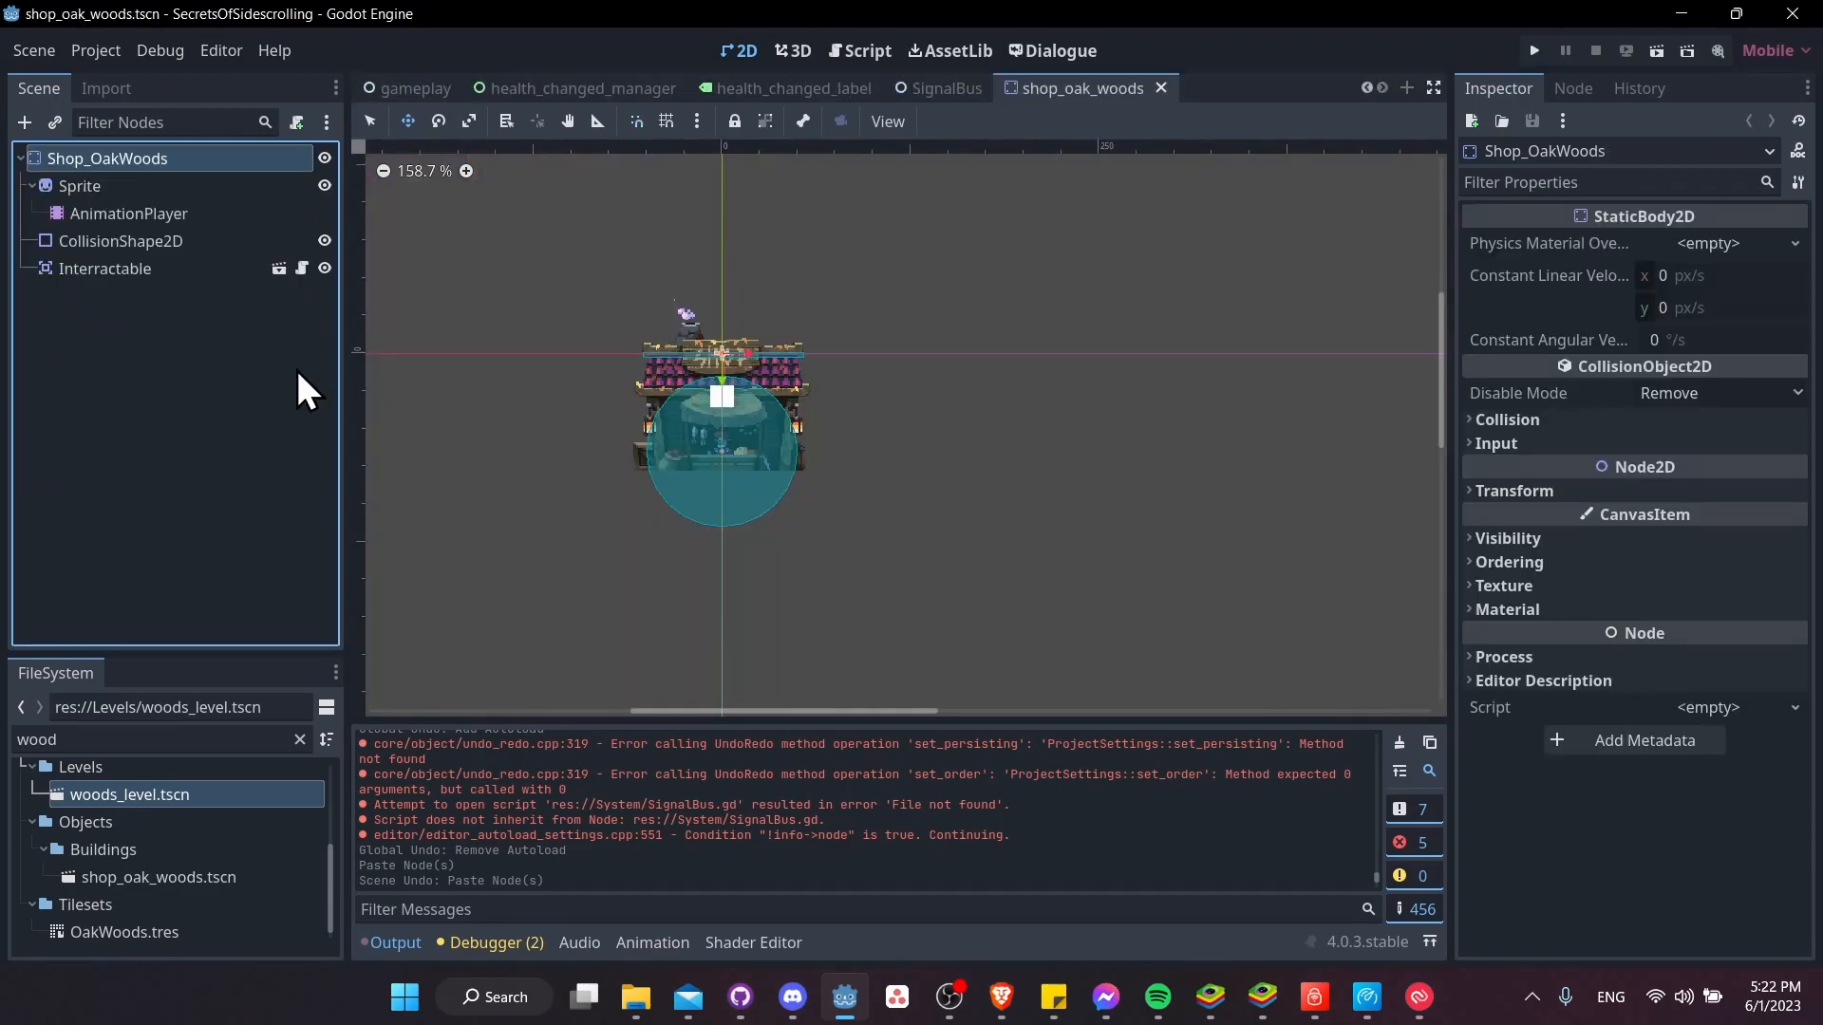
{"action": "scroll", "coordinate": [633, 380], "scroll_direction": "up", "scroll_amount": 3}
{"action": "right_click", "coordinate": [99, 159]}
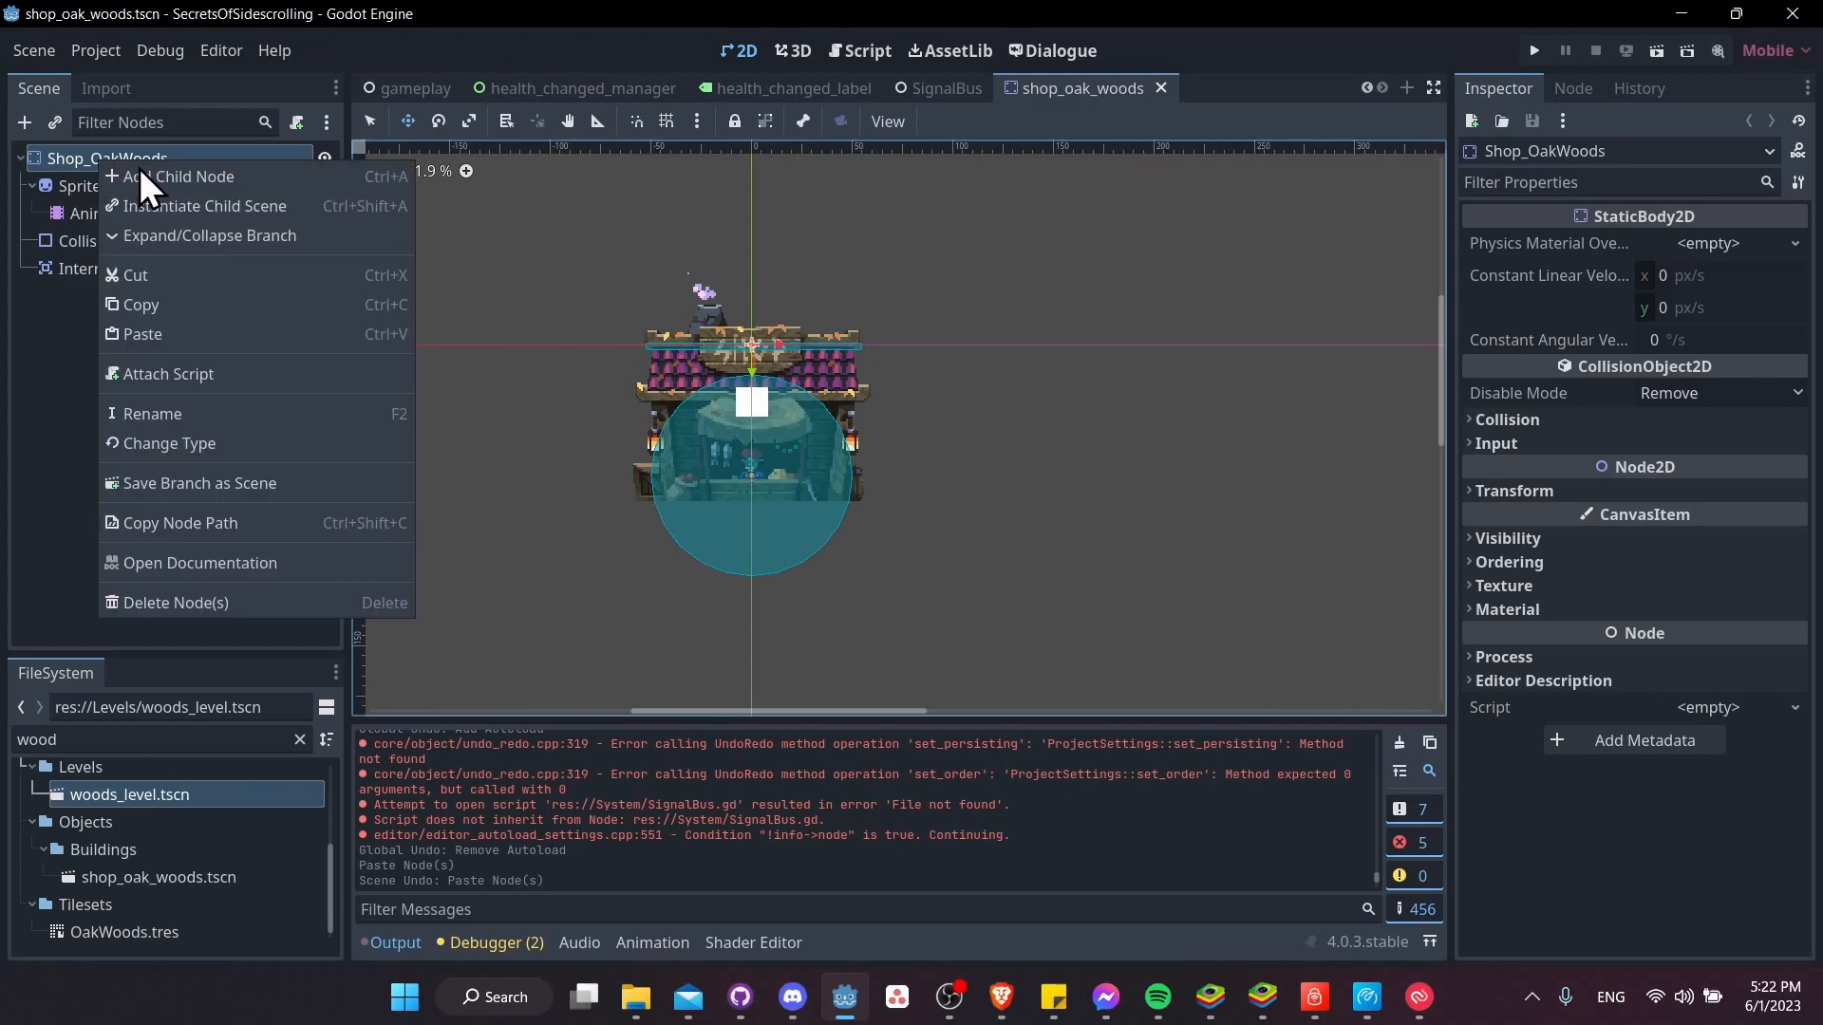
{"action": "left_click", "coordinate": [166, 181]}
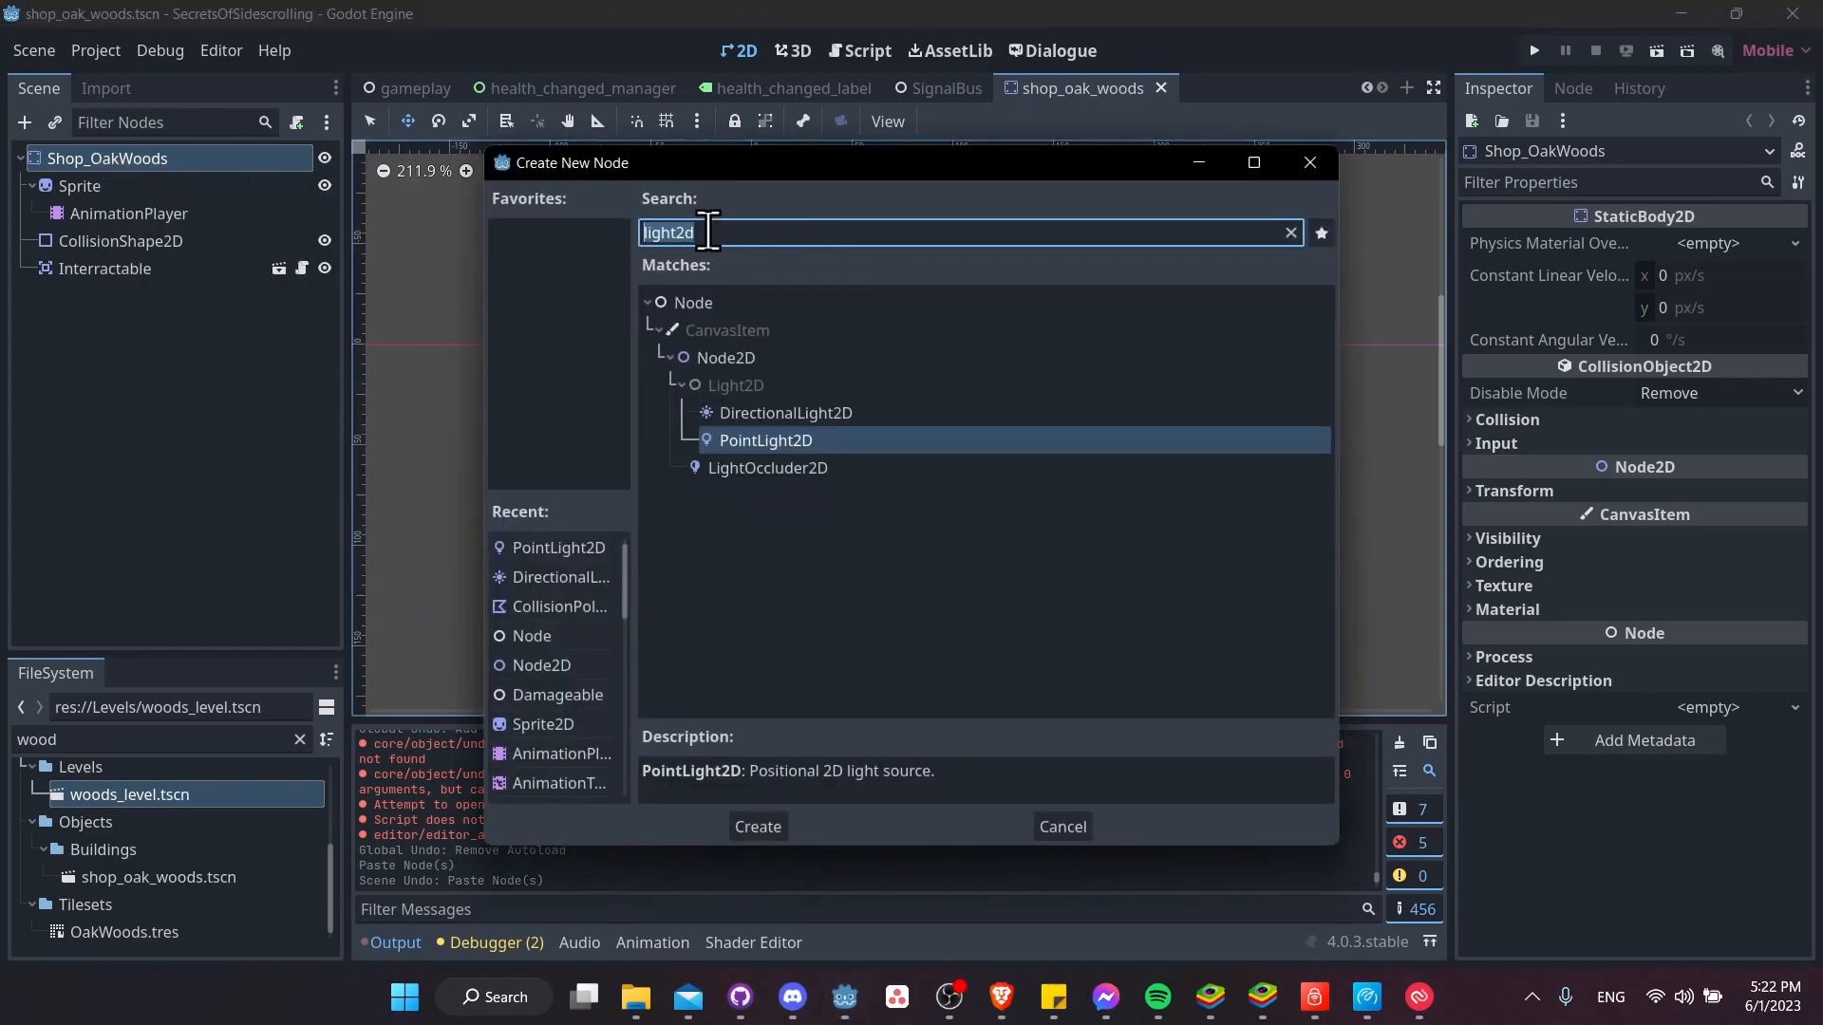
{"action": "left_click", "coordinate": [798, 233]}
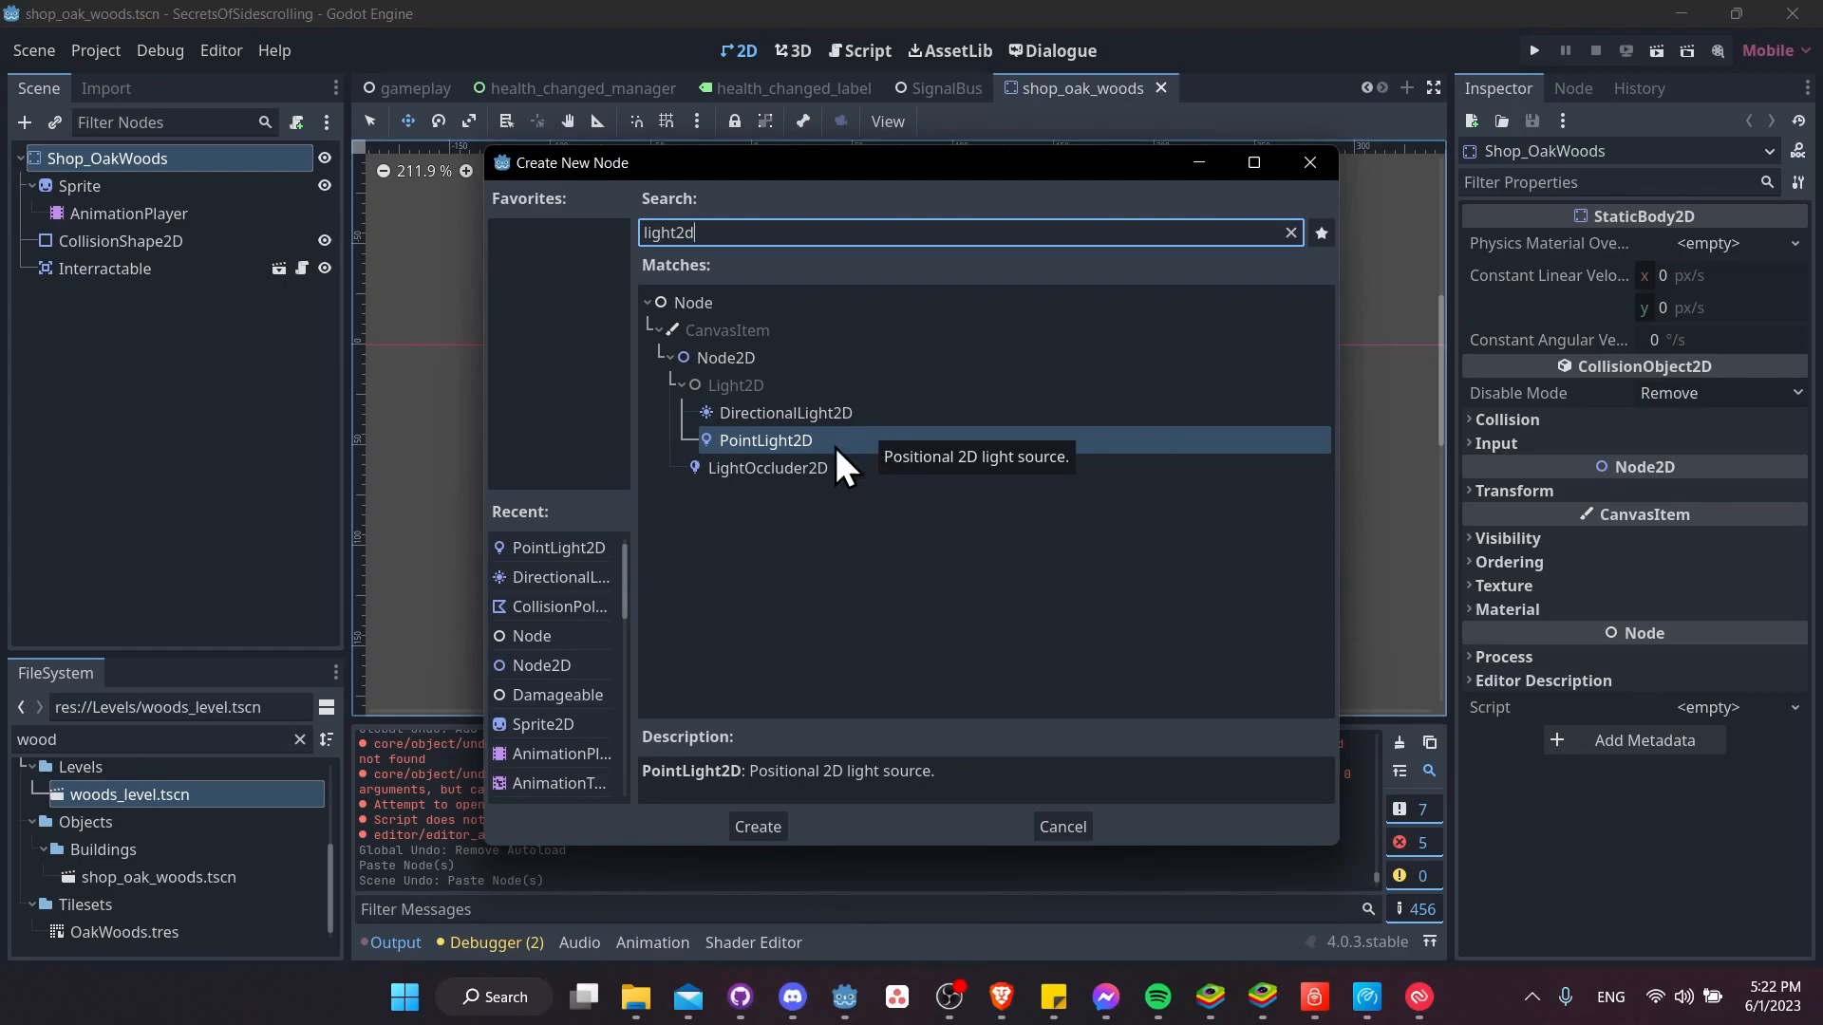
{"action": "double_click", "coordinate": [765, 440]}
Assign a new GradientTexture2D as the PointLight2D's texture
{"action": "scroll", "coordinate": [854, 380], "scroll_direction": "up", "scroll_amount": 4}
{"action": "scroll", "coordinate": [650, 361], "scroll_direction": "up", "scroll_amount": 1}
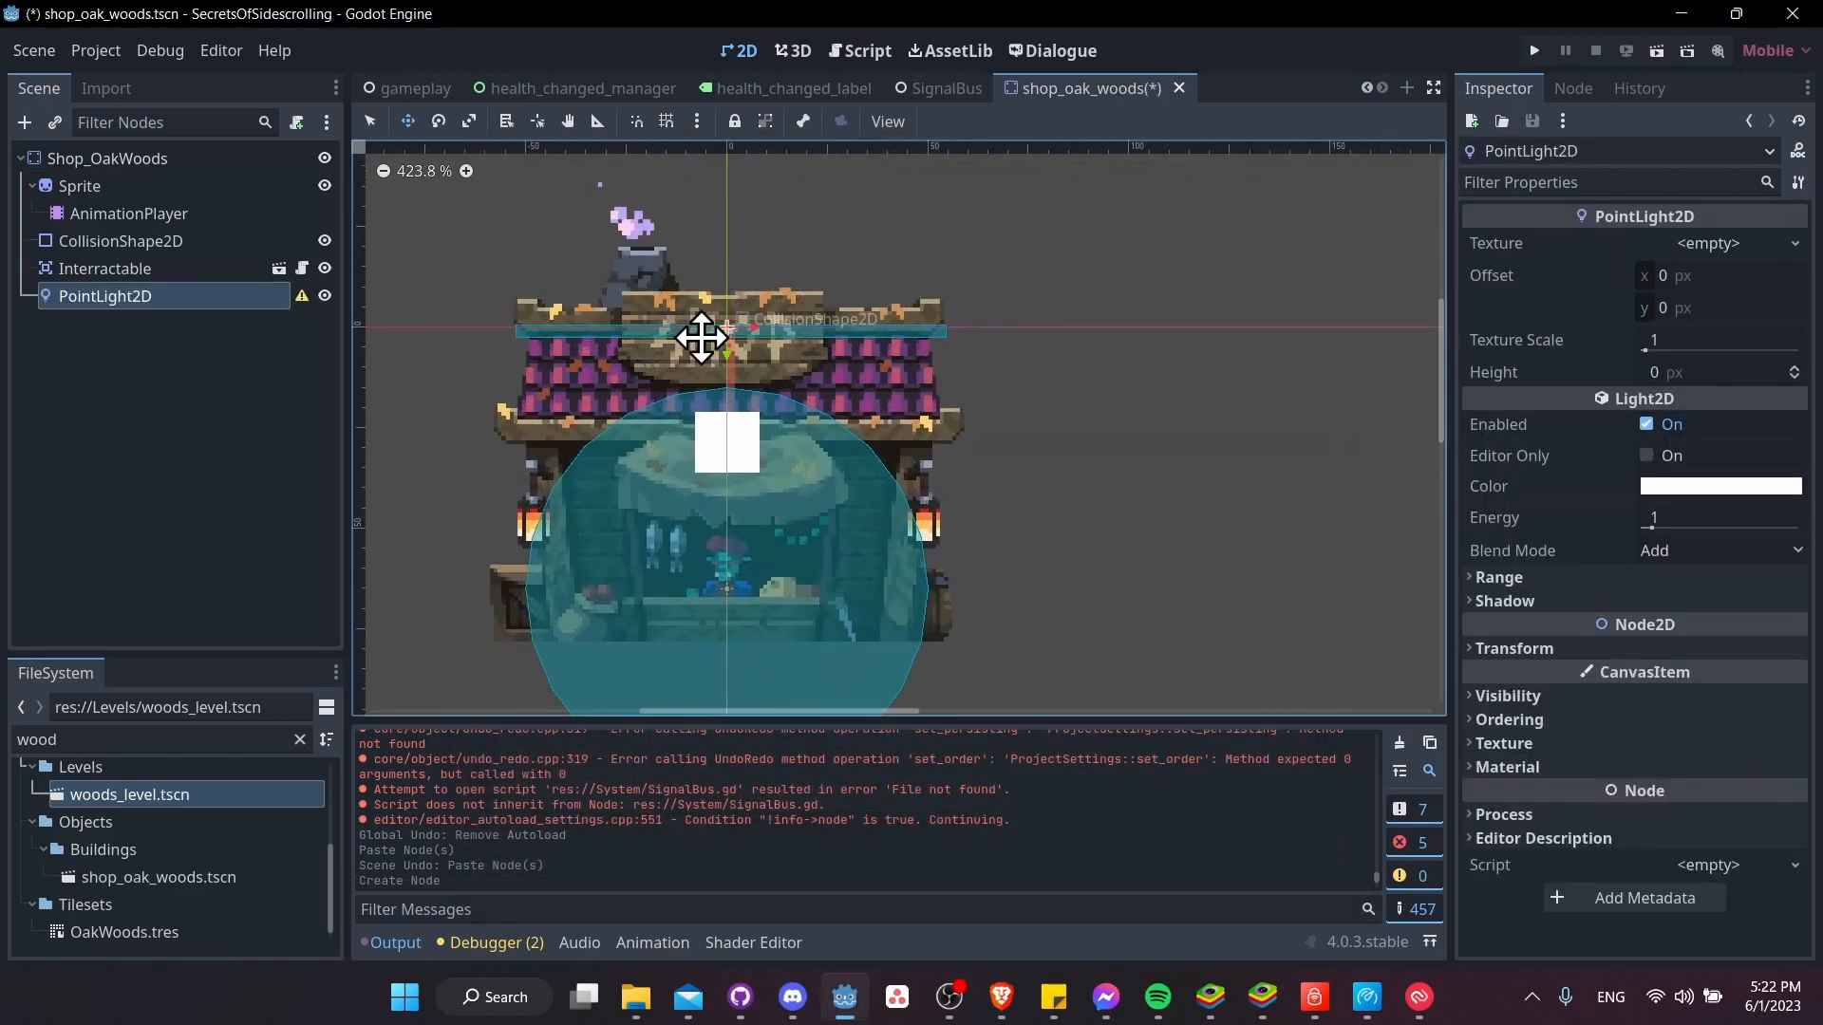
{"action": "middle_click_drag", "start_coordinate": [724, 356], "coordinate": [890, 376]}
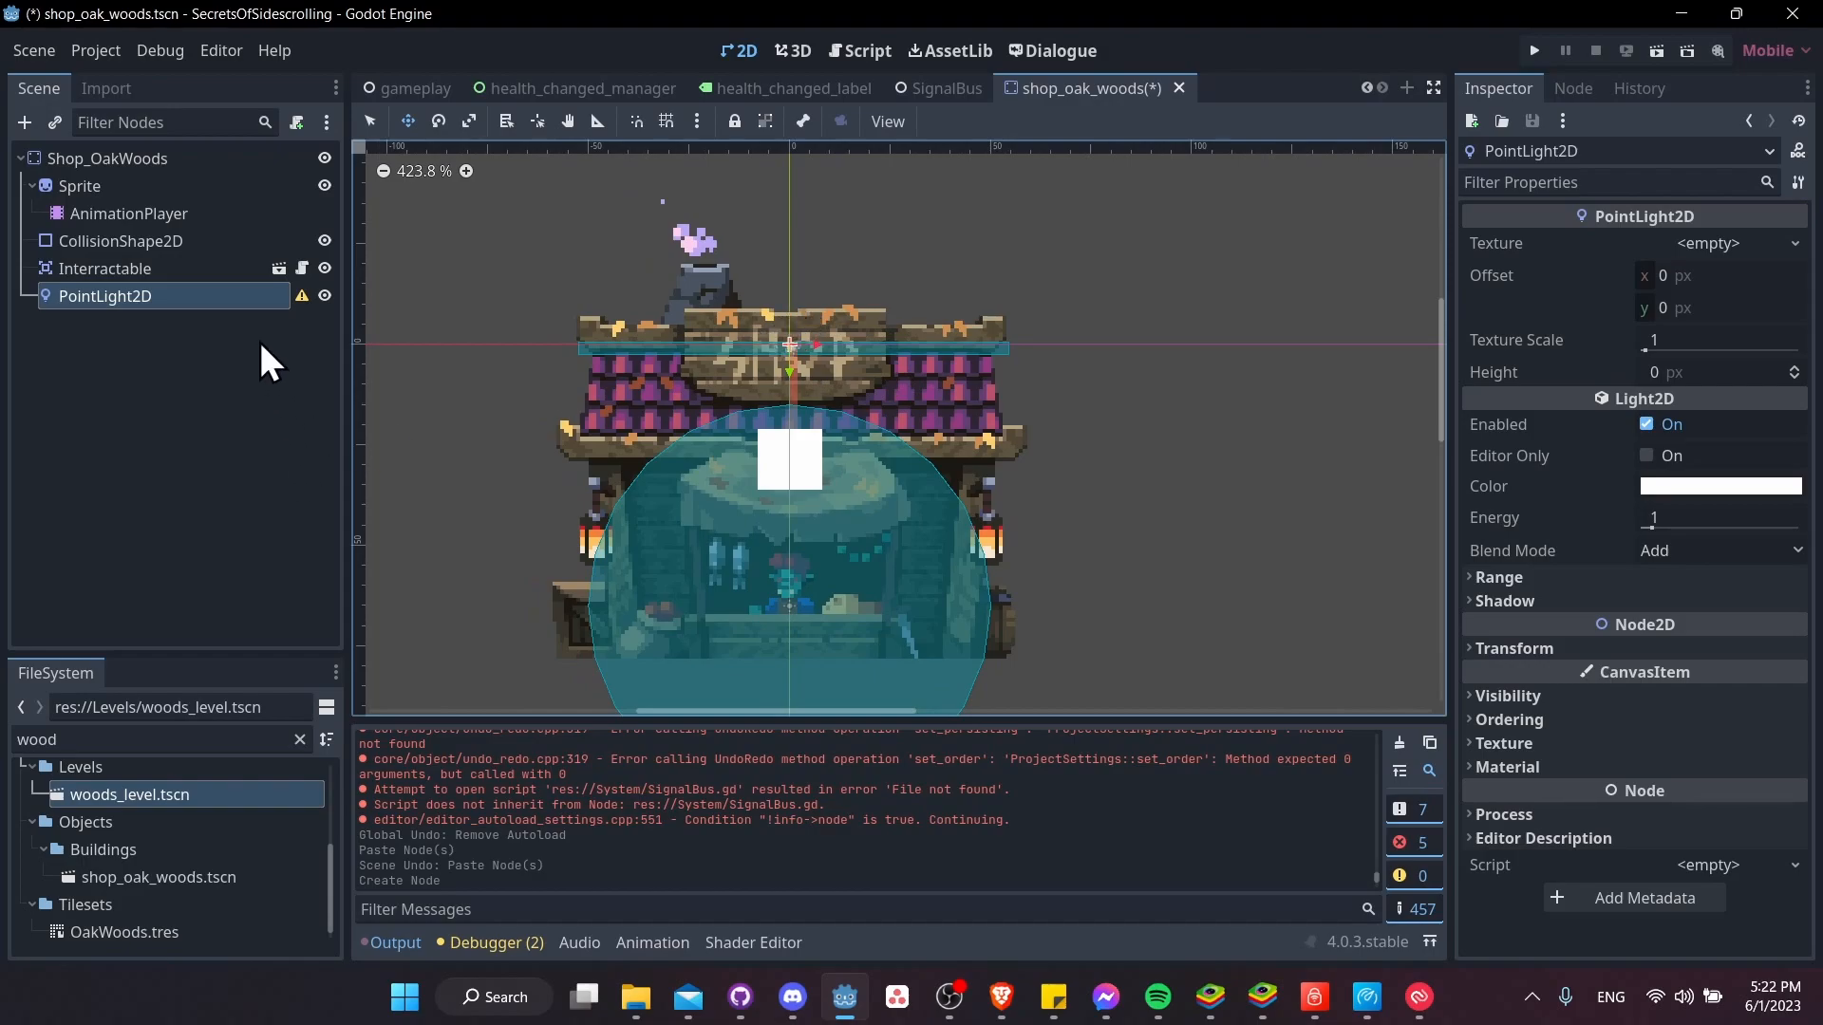
{"action": "mouse_move", "coordinate": [301, 309]}
{"action": "left_click", "coordinate": [1730, 243]}
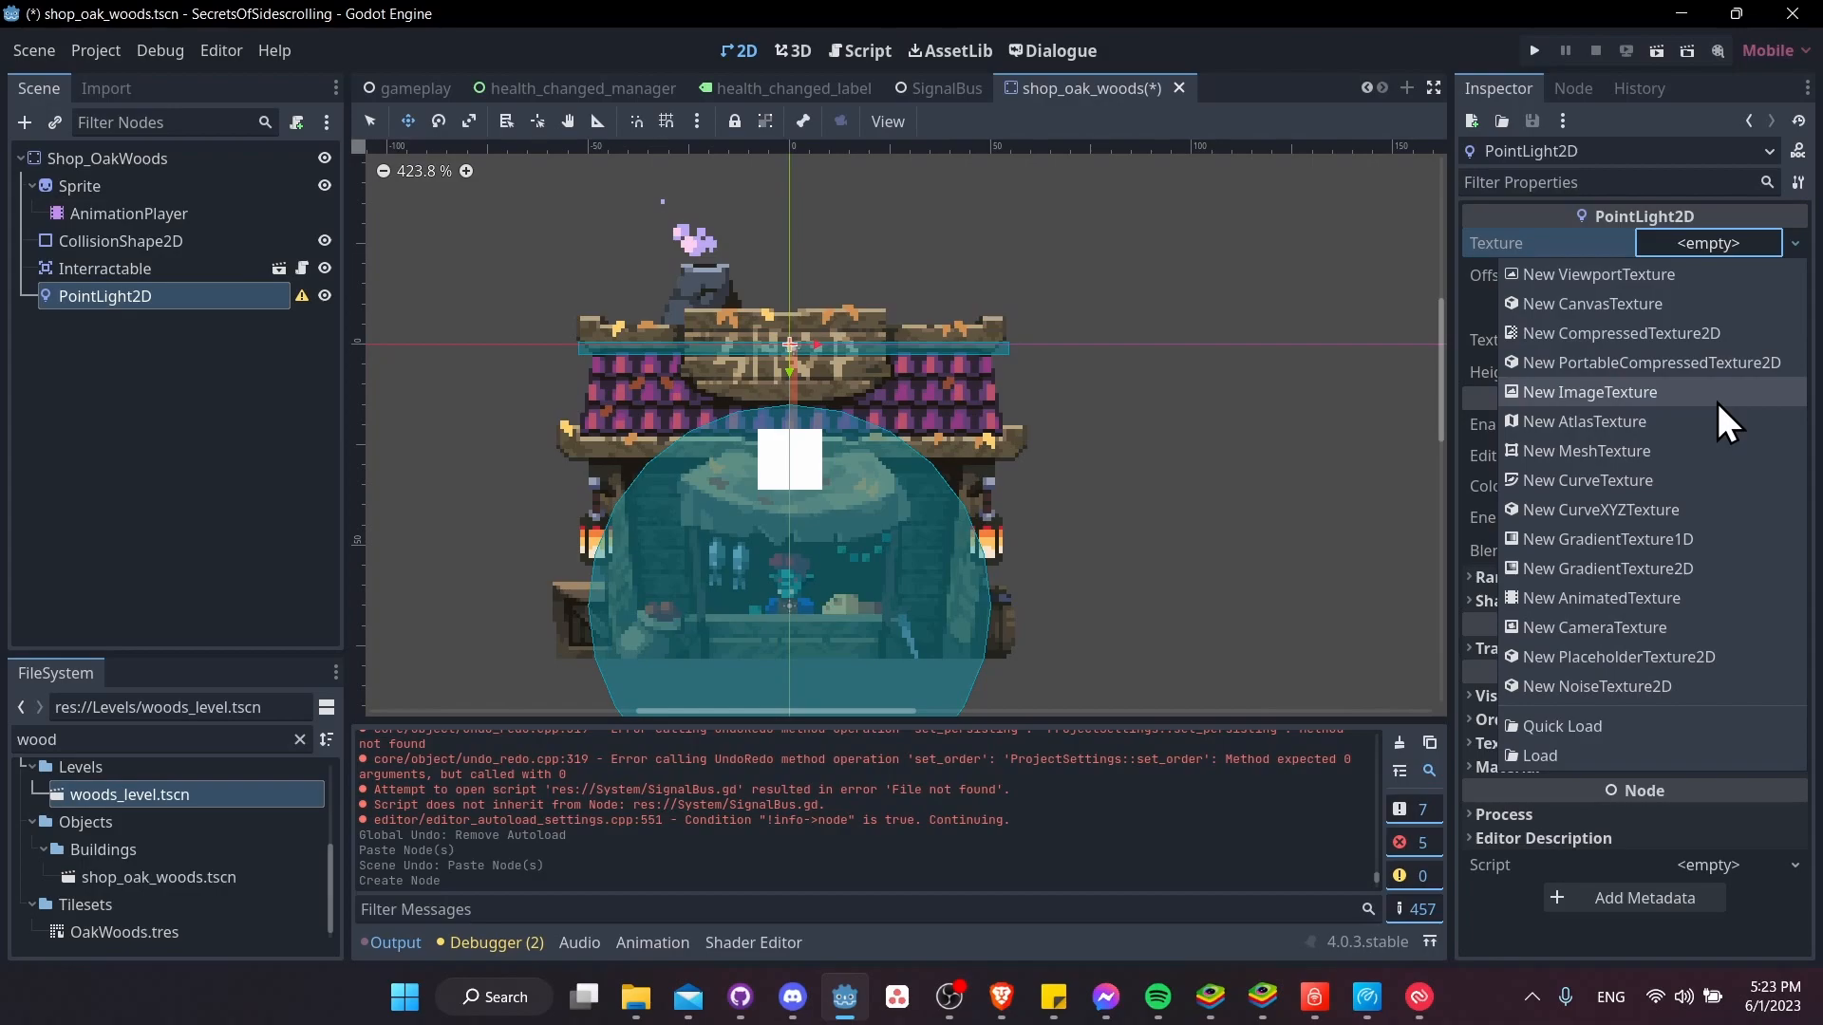
{"action": "left_click", "coordinate": [1705, 567]}
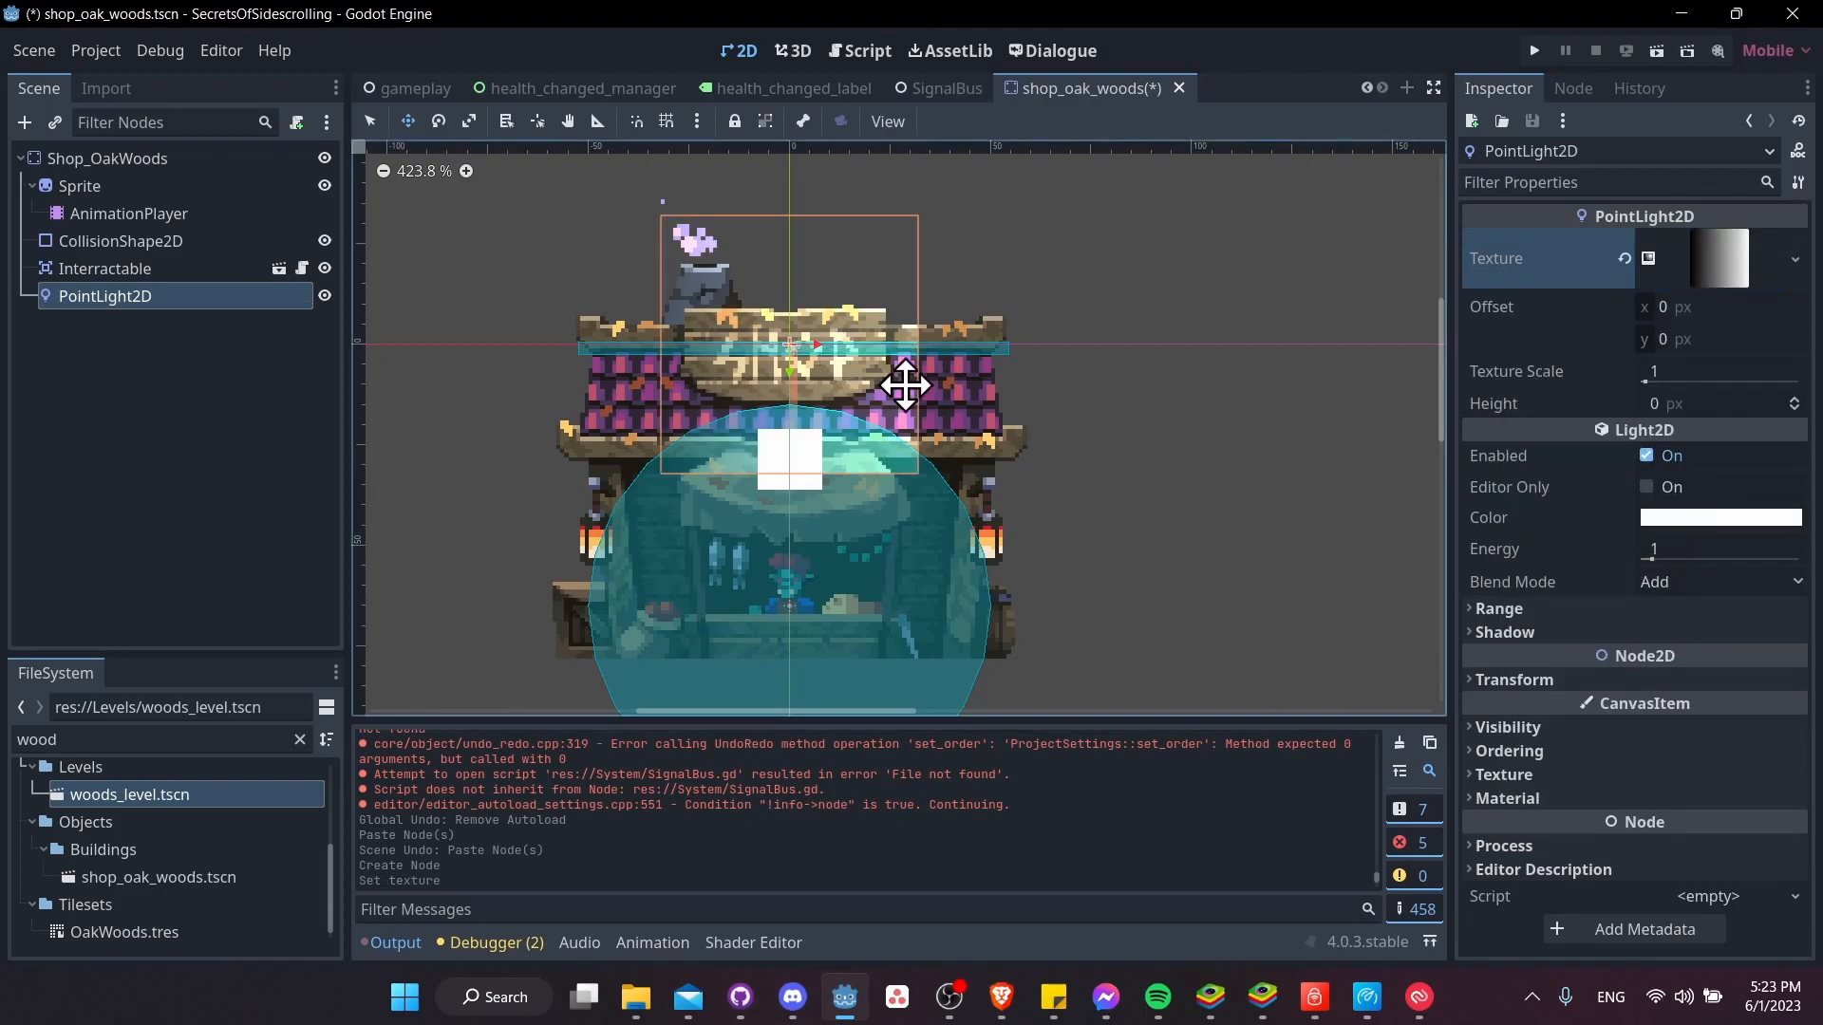
Set the fill type of the light's gradient texture to Radial
{"action": "scroll", "coordinate": [941, 217], "scroll_direction": "left", "scroll_amount": 2}
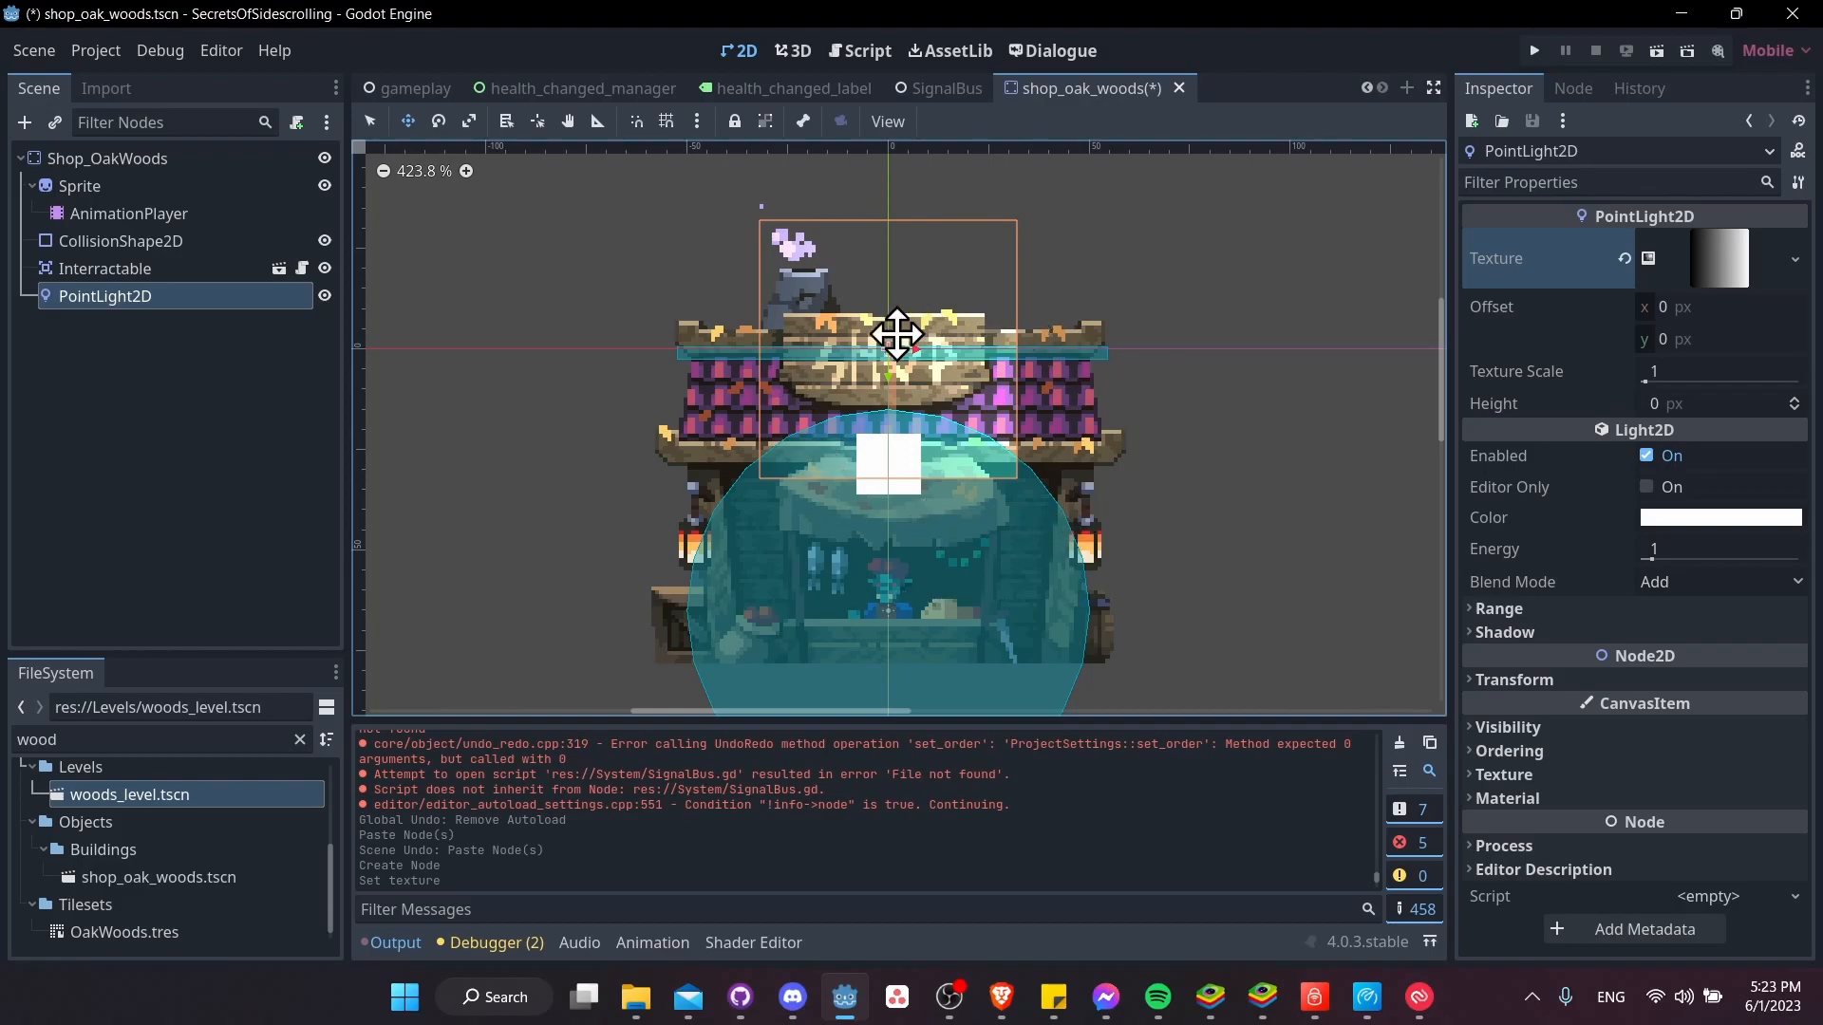
{"action": "left_click", "coordinate": [1707, 261]}
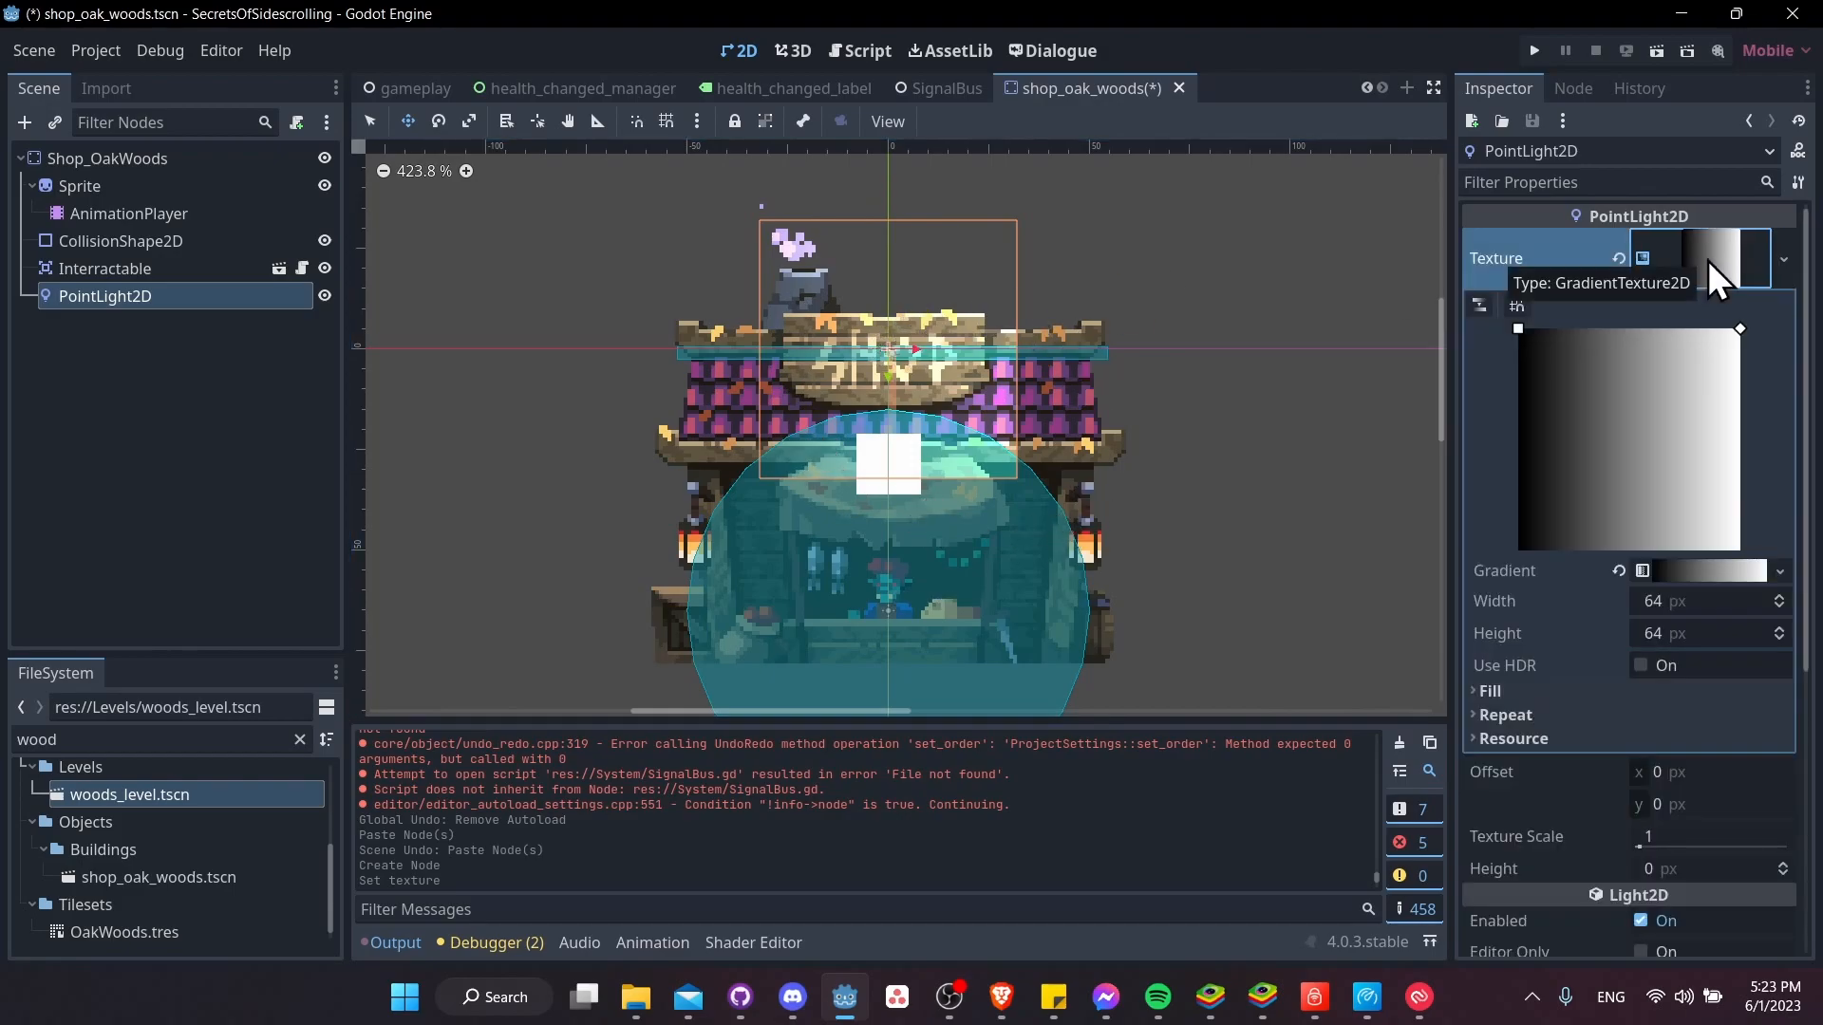
{"action": "left_click", "coordinate": [1521, 689]}
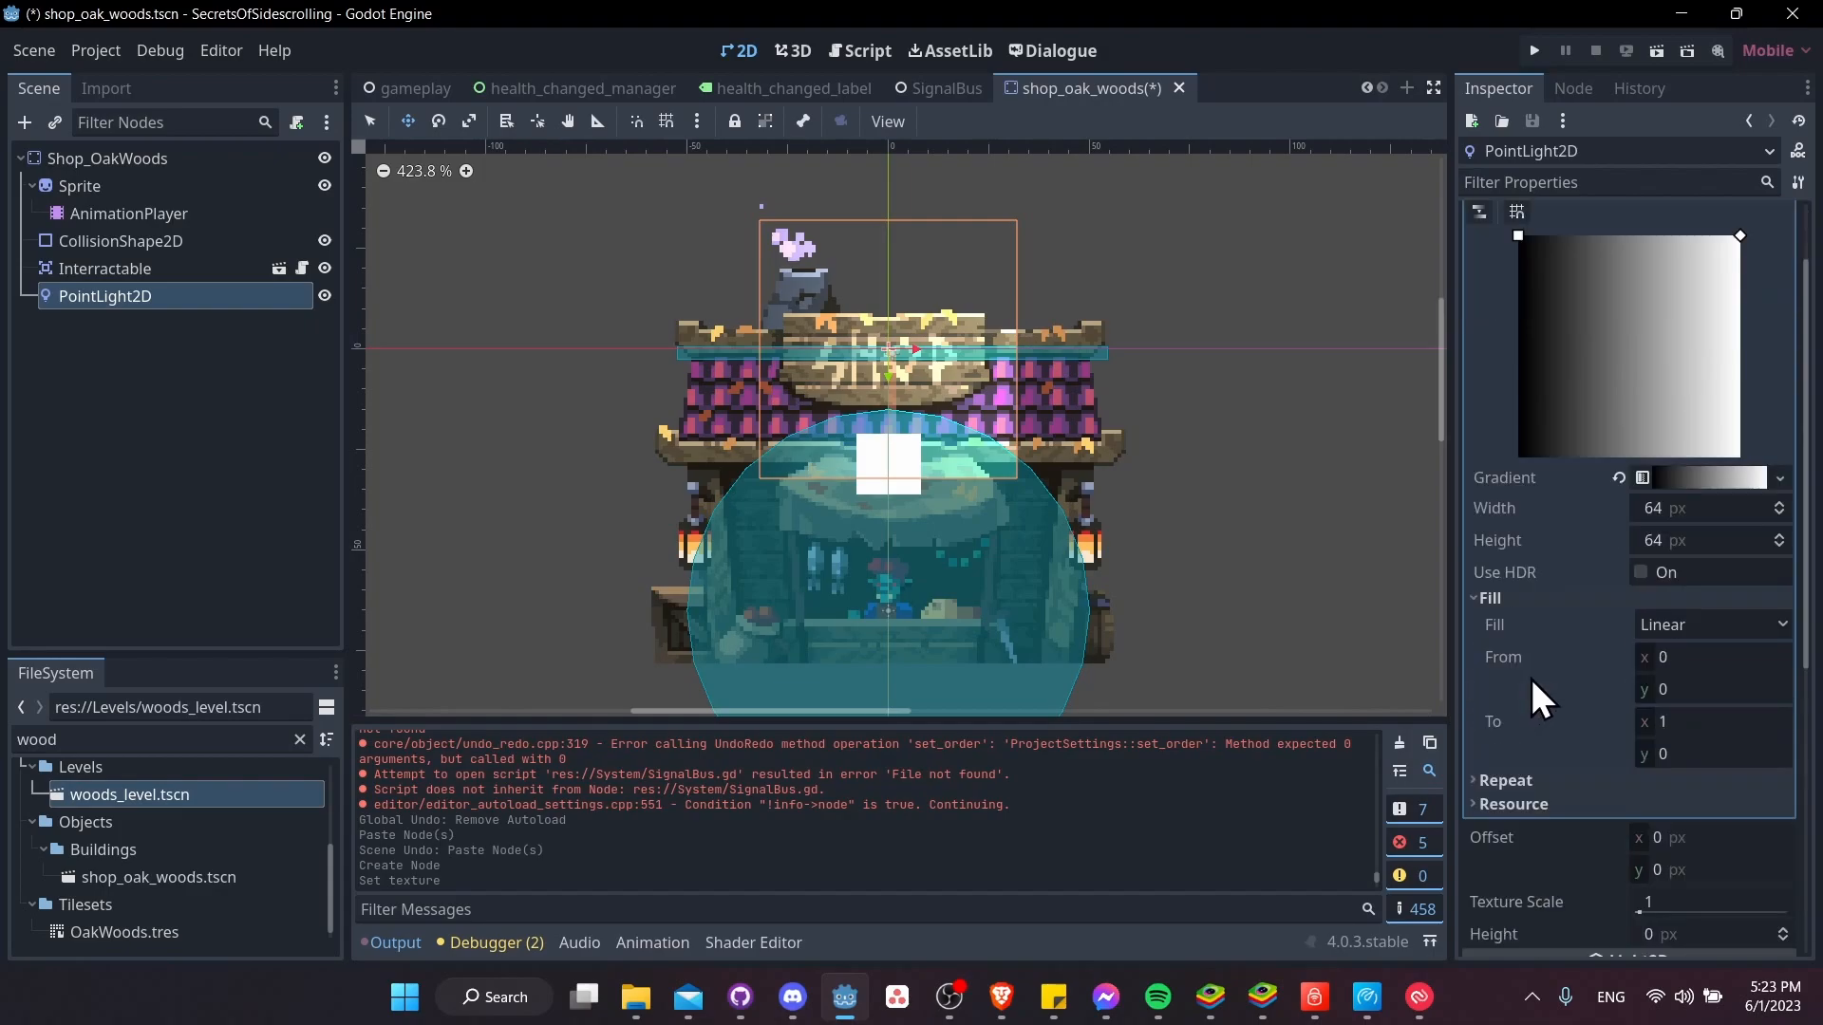
{"action": "left_click", "coordinate": [1694, 618]}
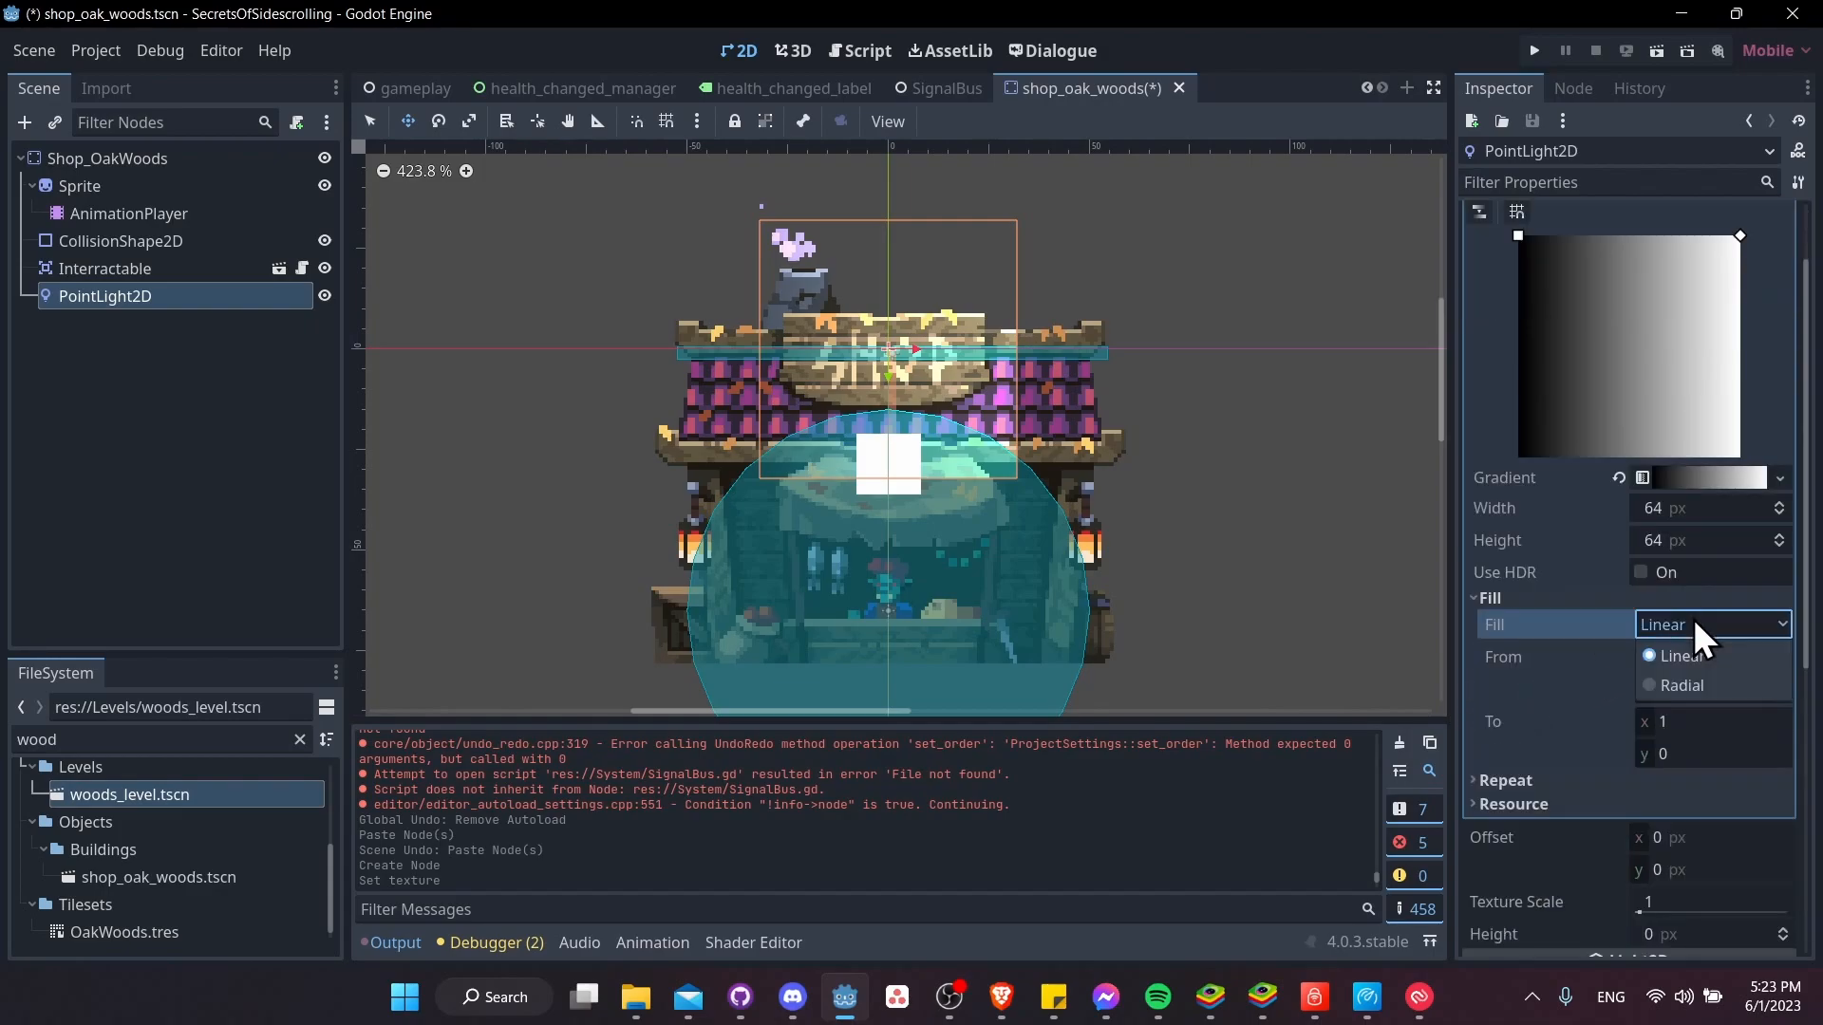
{"action": "left_click", "coordinate": [1702, 681]}
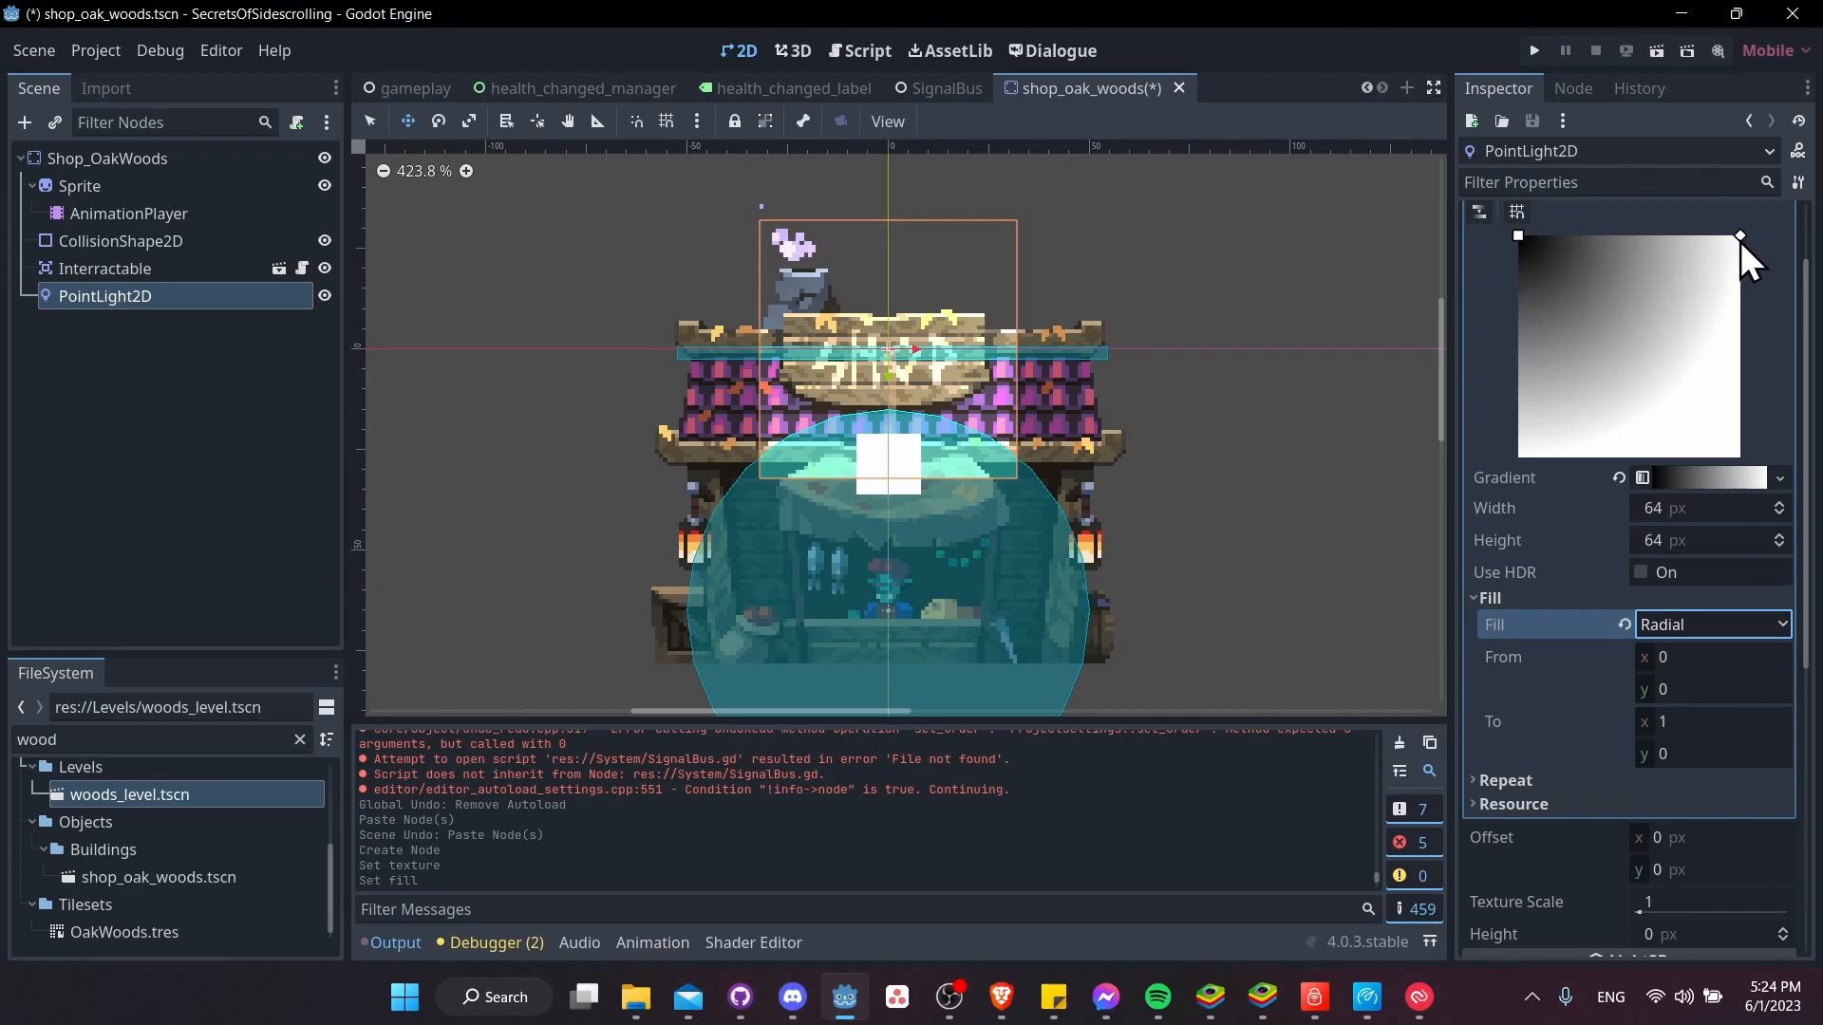
Reverse the texture's gradient stops so it runs from white at the start to black at the end
{"action": "left_click", "coordinate": [1689, 478]}
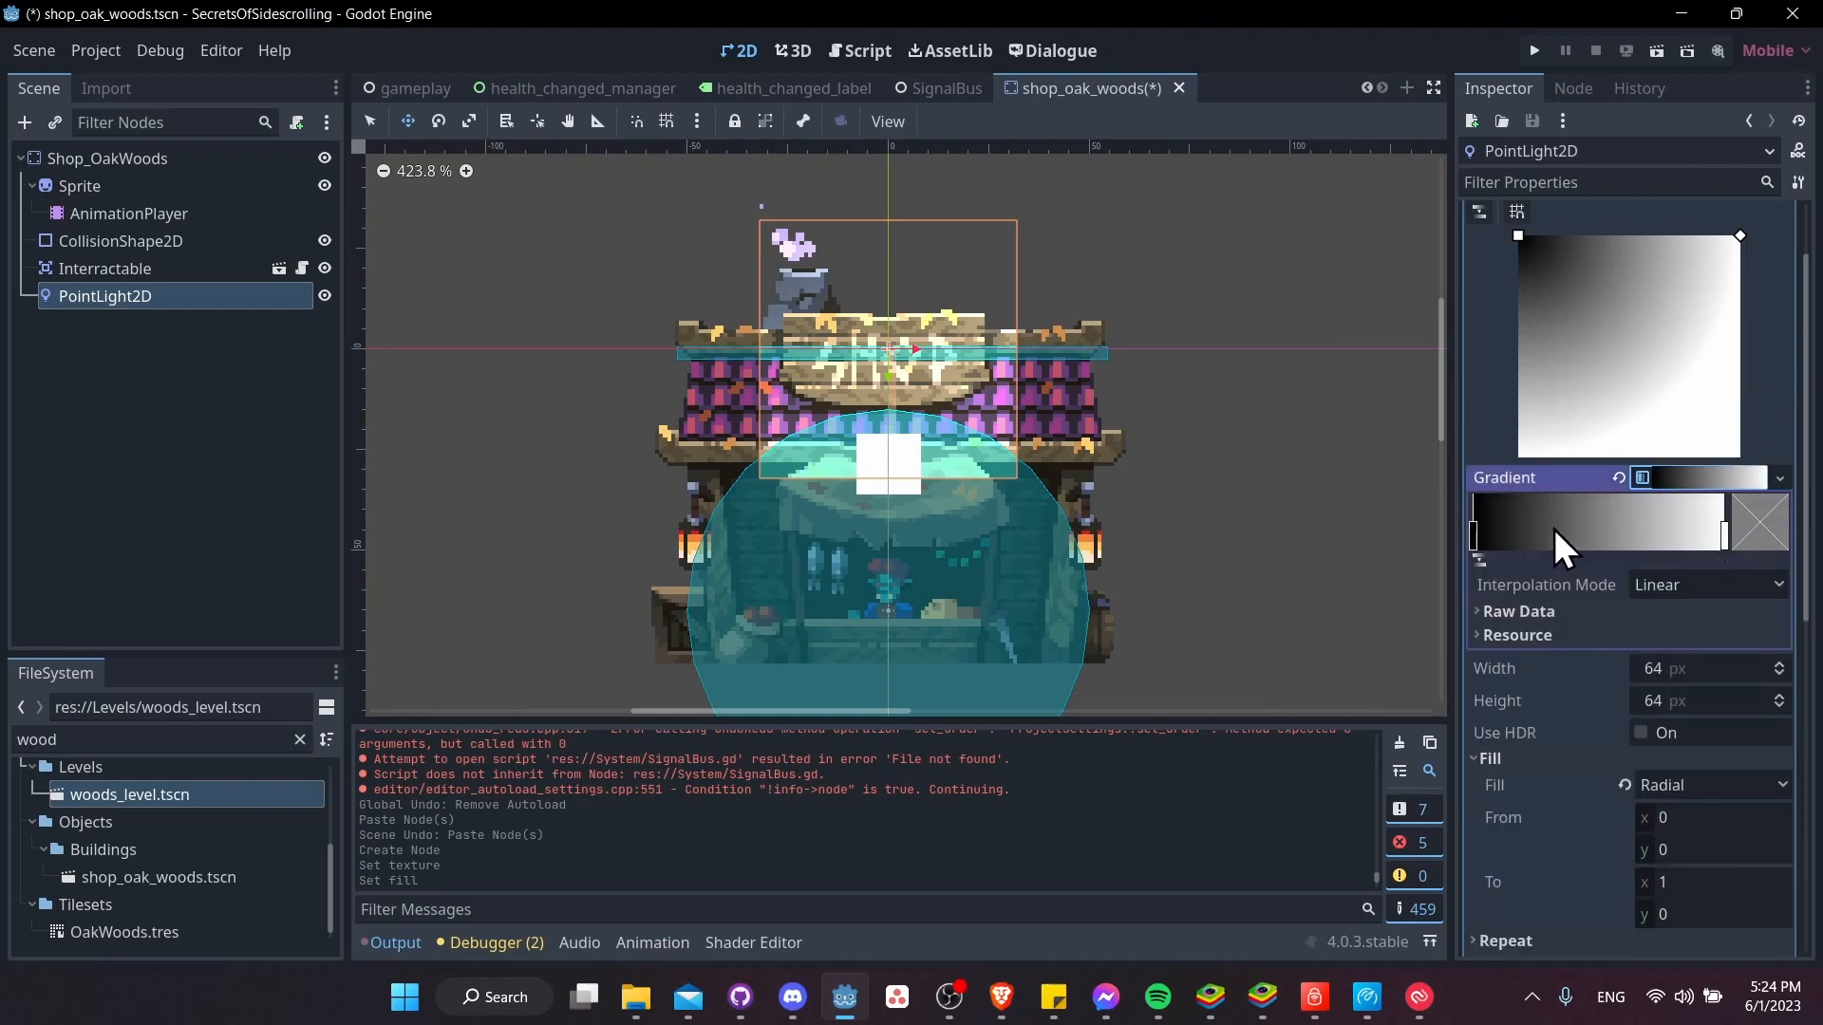
{"action": "mouse_move", "coordinate": [1471, 537]}
{"action": "left_mouse_down"}
{"action": "mouse_move", "coordinate": [1639, 535]}
{"action": "mouse_move", "coordinate": [1477, 533]}
{"action": "left_mouse_up"}
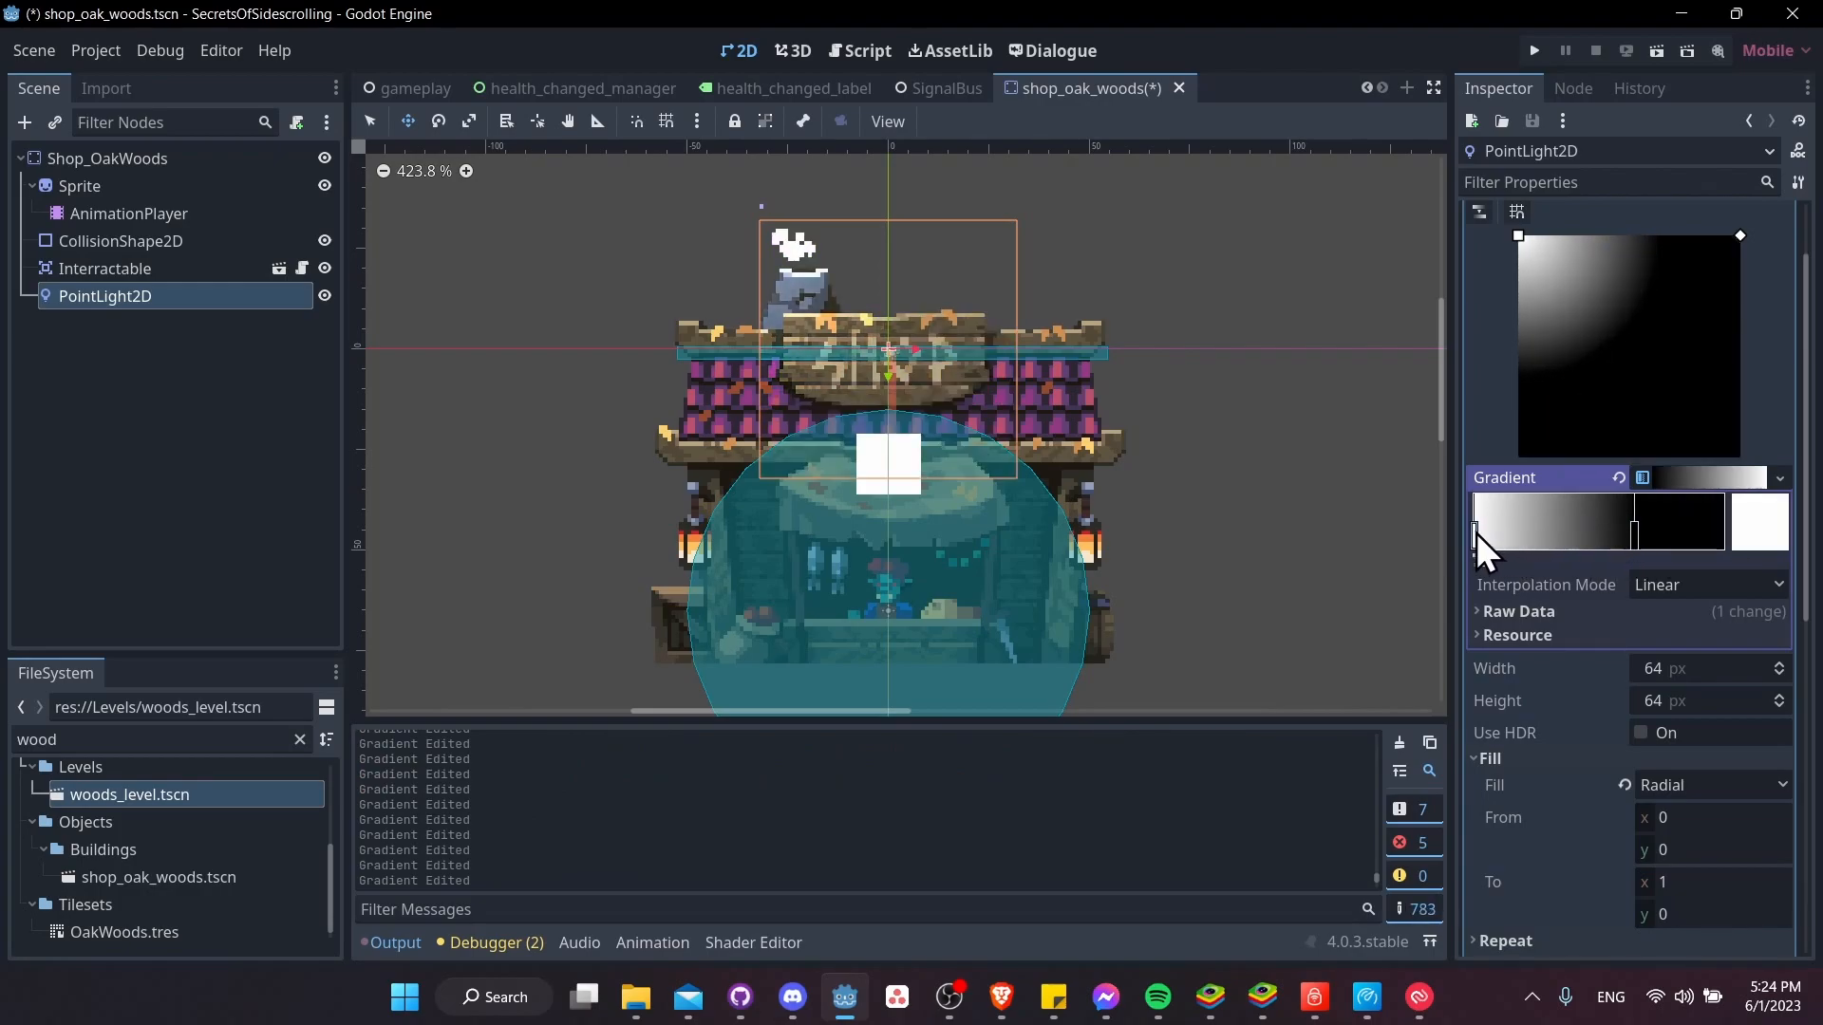
{"action": "left_click_drag", "start_coordinate": [1634, 538], "coordinate": [1732, 535]}
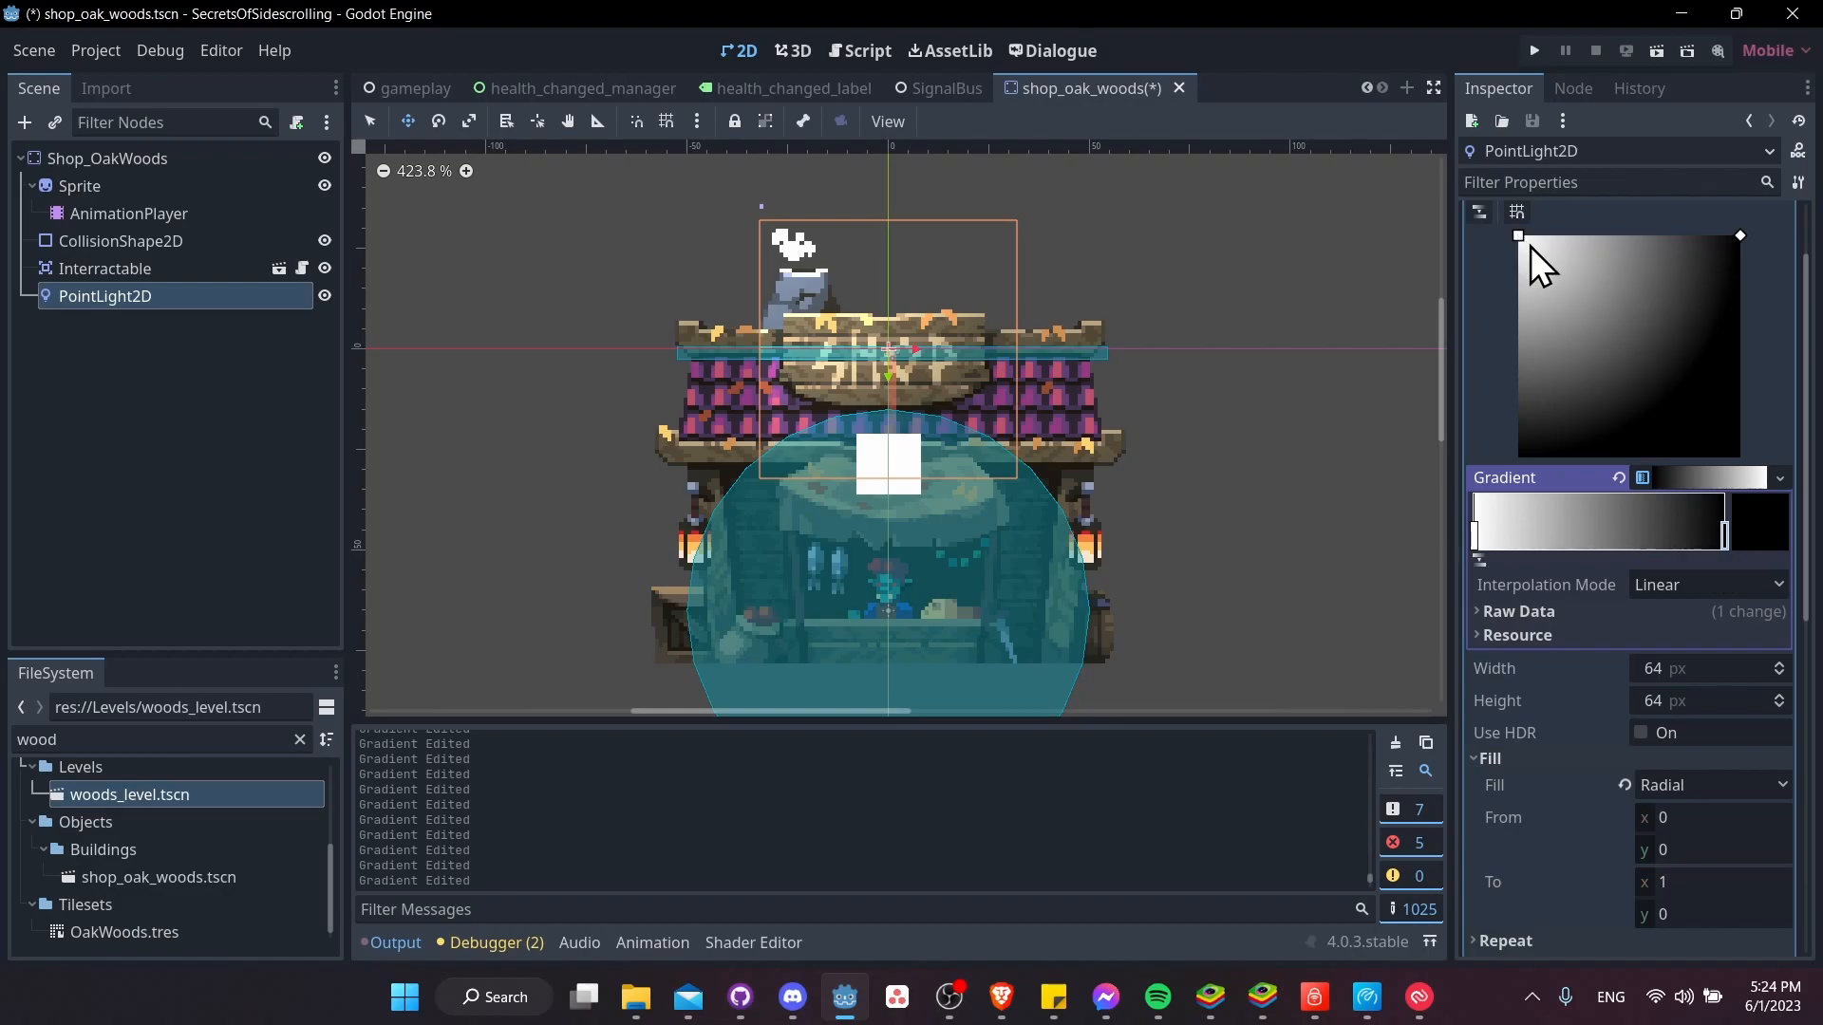
Move the radial fill's start point to the texture's centre and pull the black stop inward to about 70% of the gradient
{"action": "left_click_drag", "start_coordinate": [1518, 239], "coordinate": [1633, 349]}
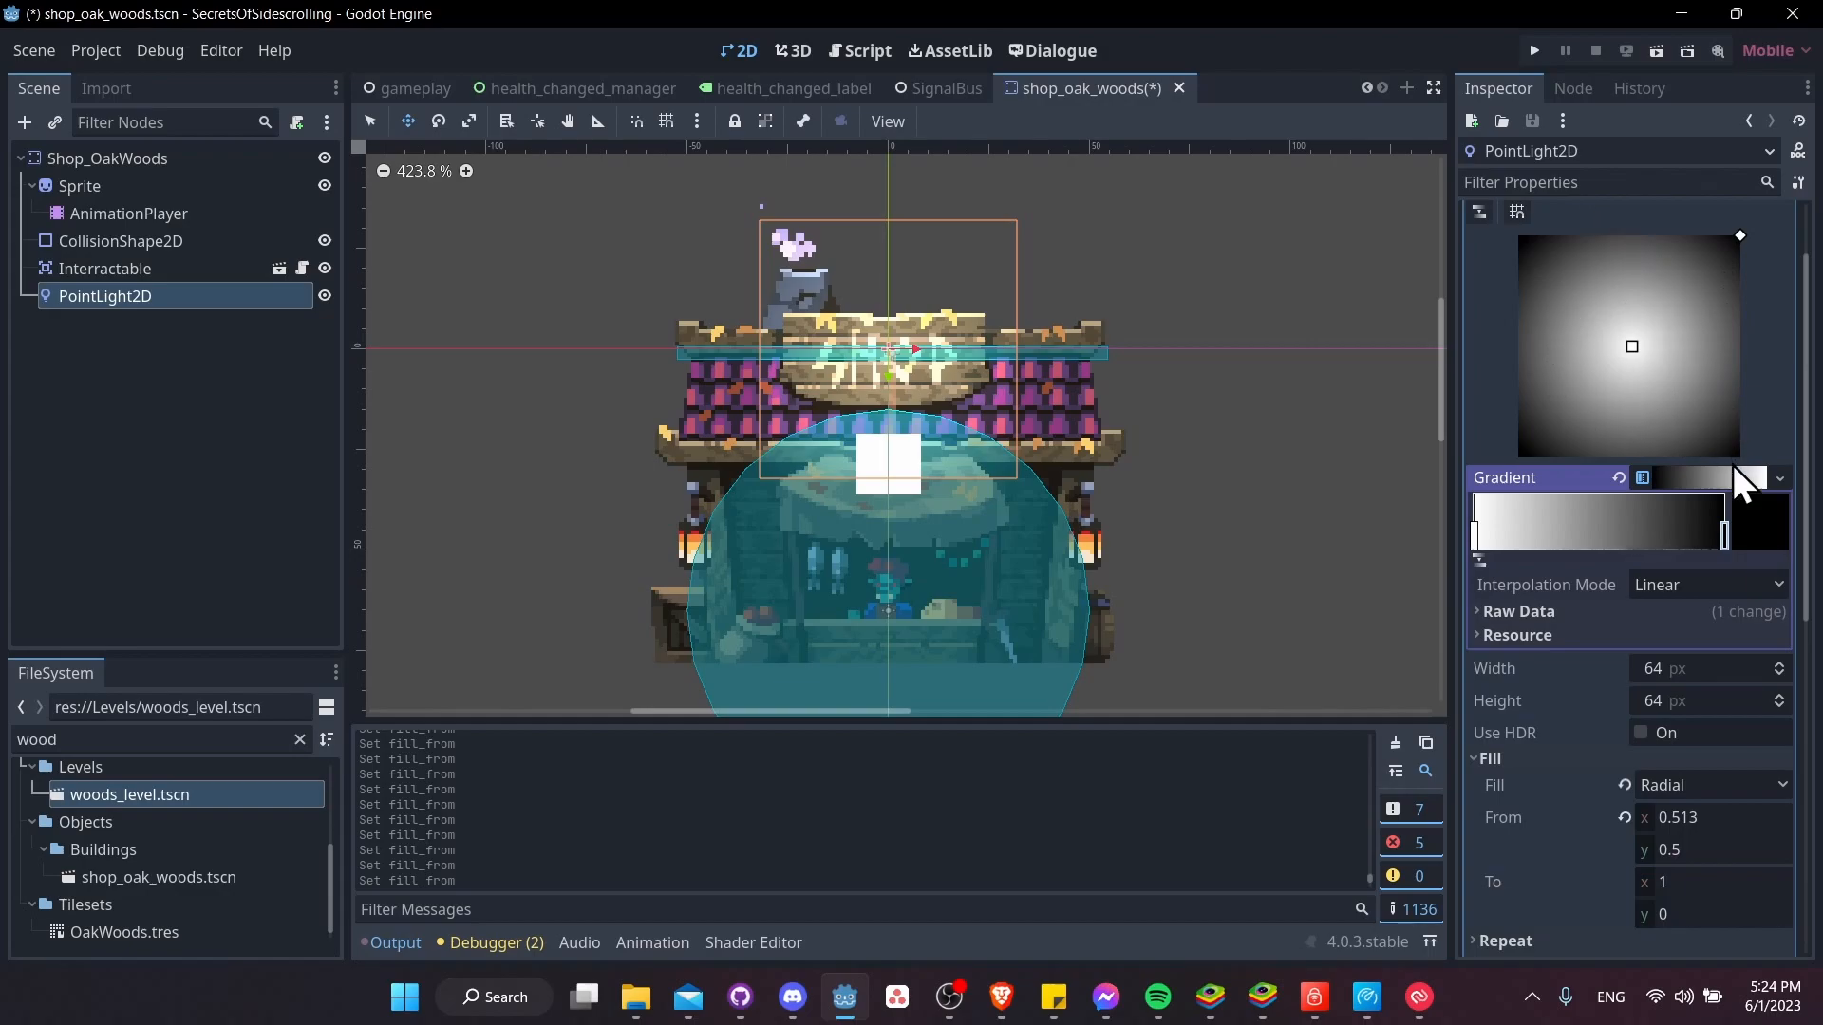
{"action": "left_click_drag", "start_coordinate": [1726, 543], "coordinate": [1652, 535]}
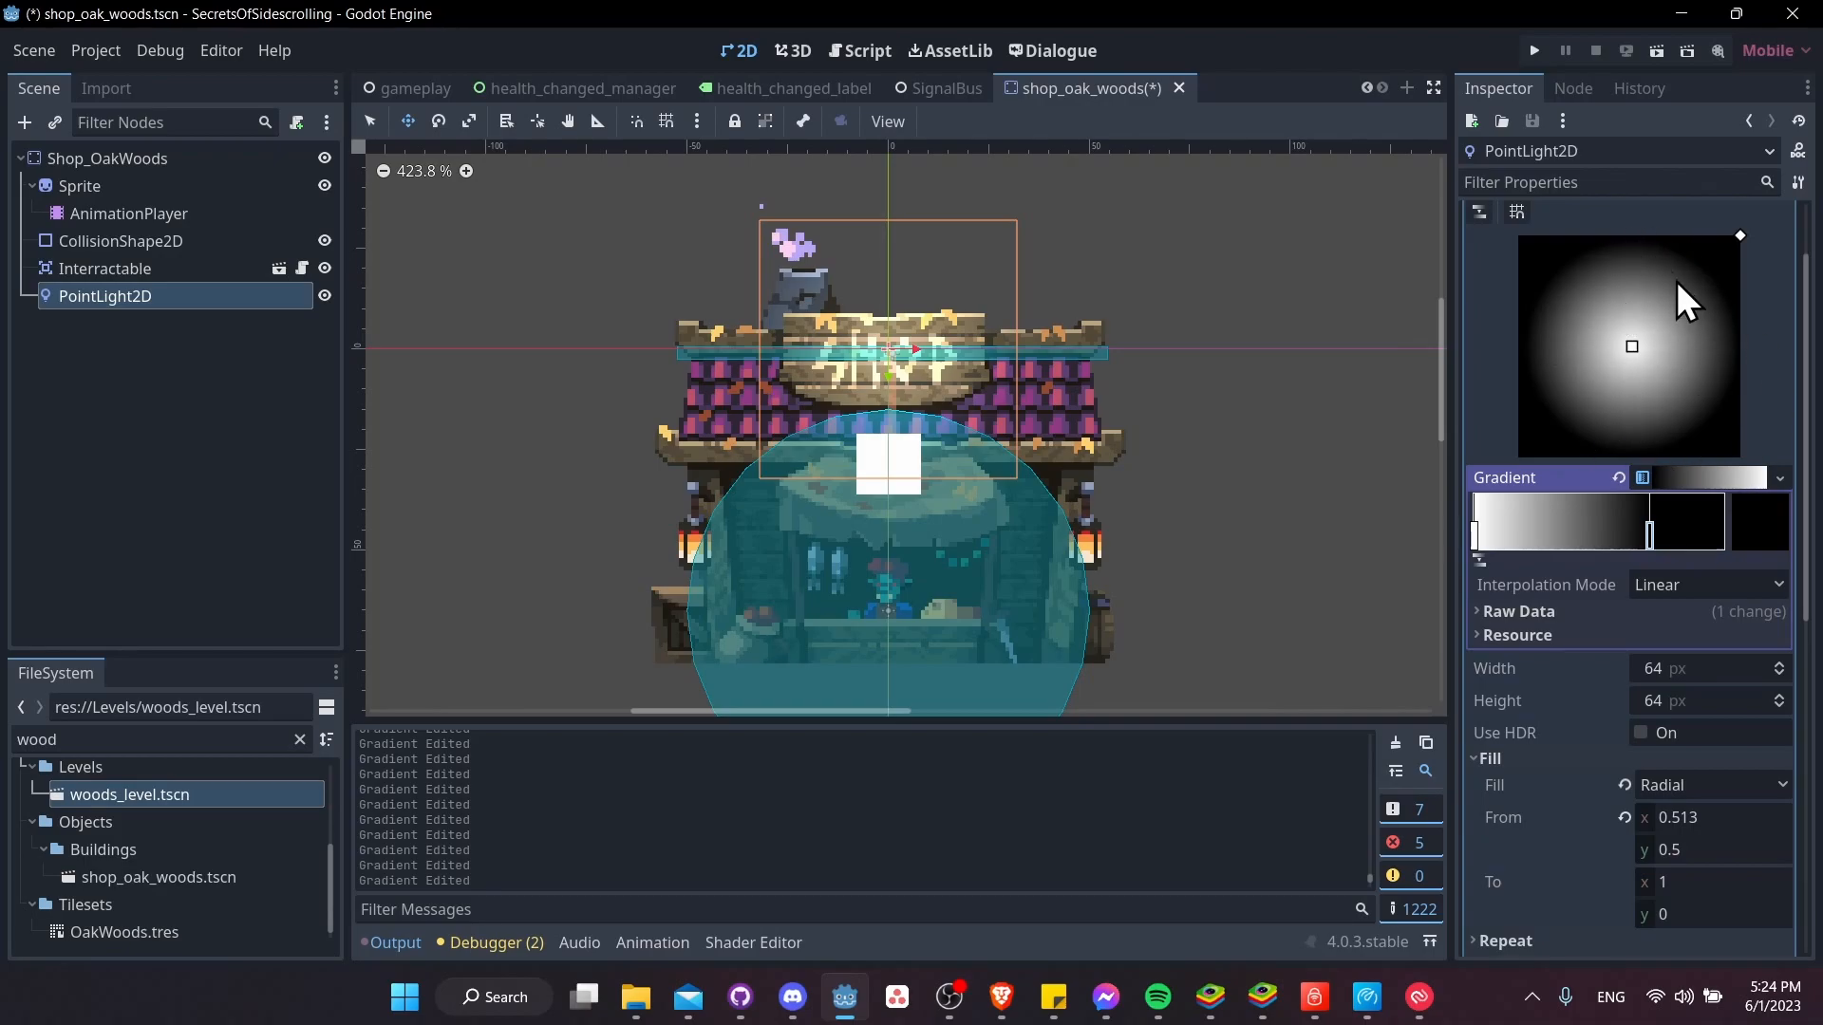
Set the fill's From point to exactly x 0.5 and y 0.5
{"action": "scroll", "coordinate": [1588, 291], "scroll_direction": "down", "scroll_amount": 2}
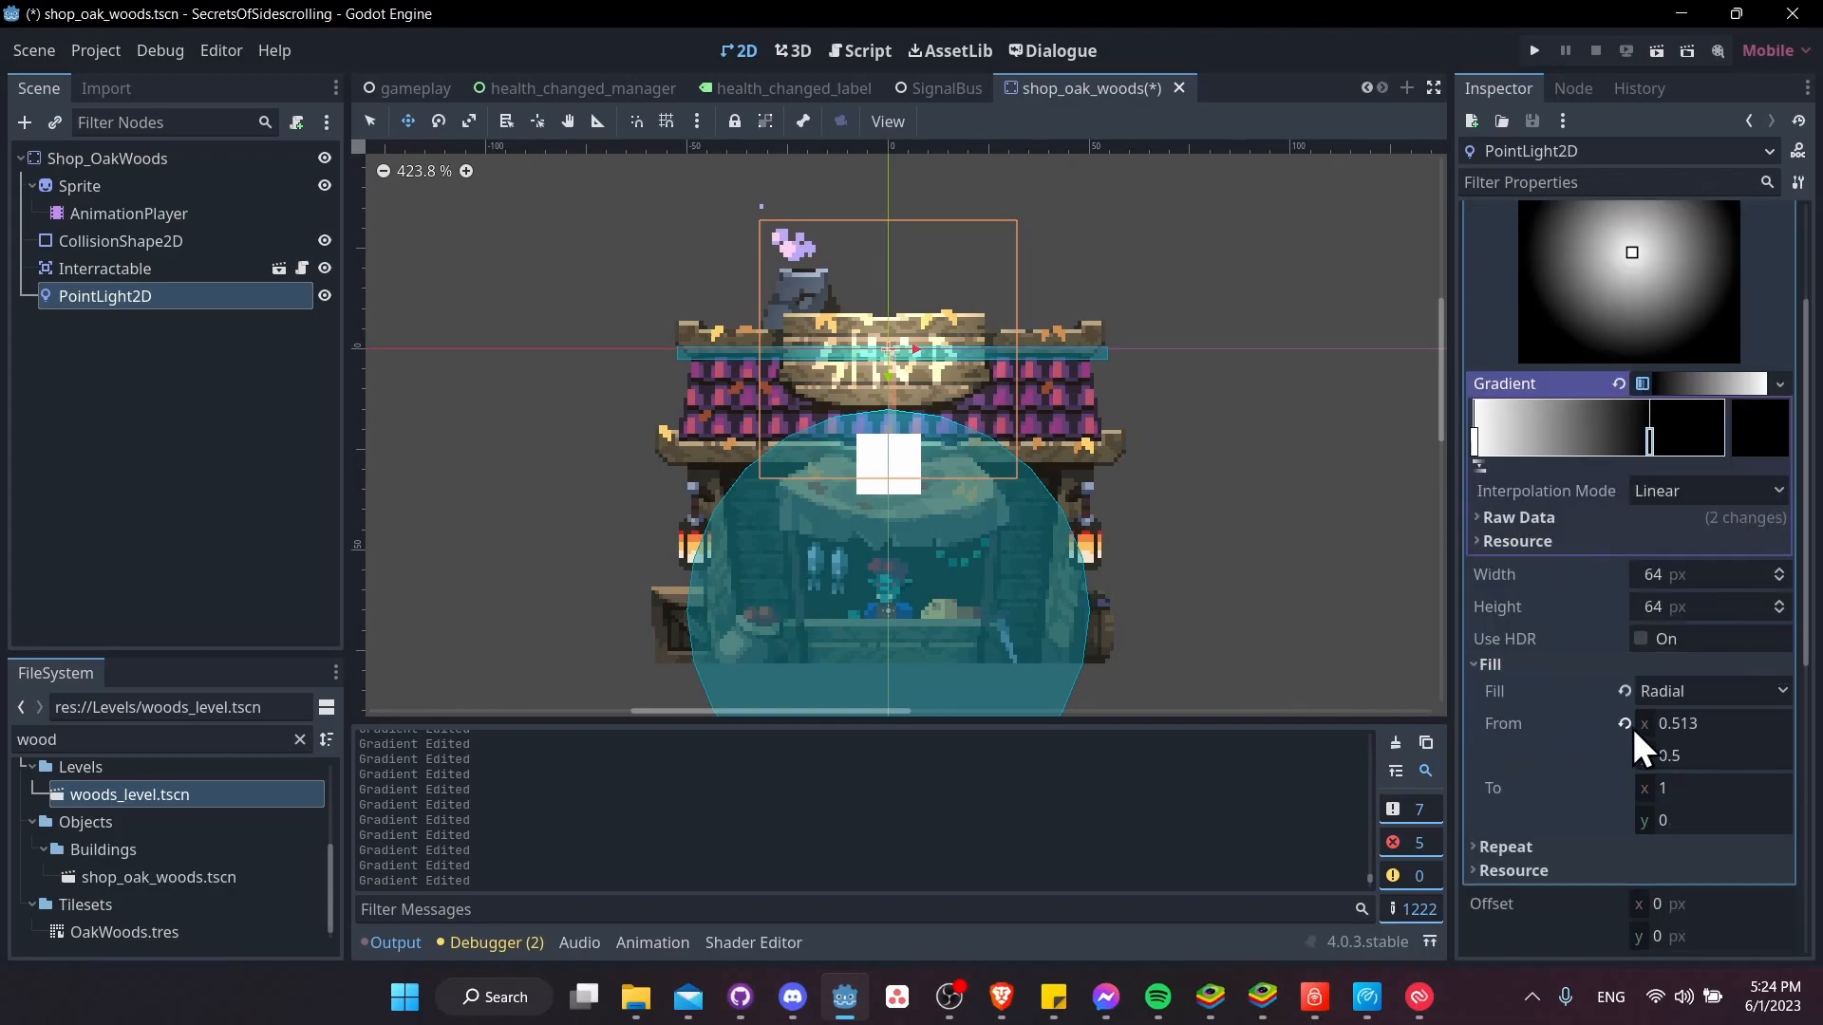
{"action": "left_click", "coordinate": [1695, 724]}
{"action": "type", "text": "0.5"}
{"action": "key", "text": "Tab"}
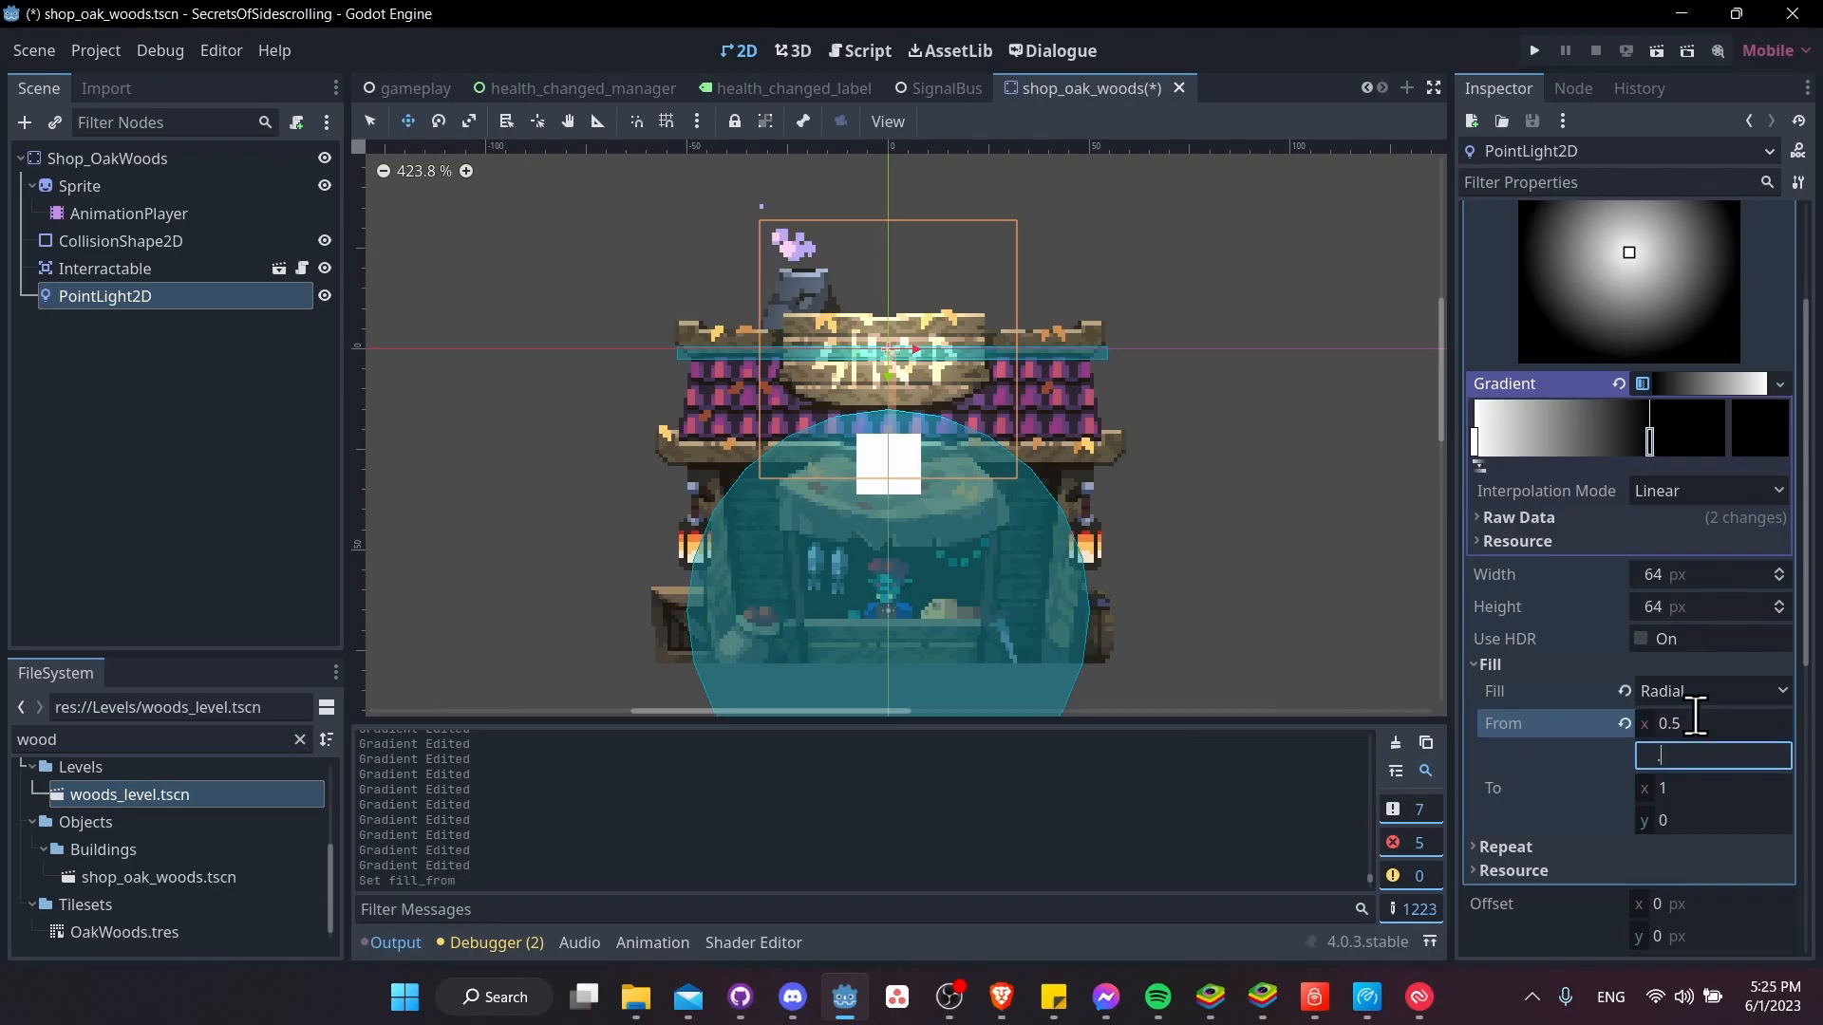
{"action": "scroll", "coordinate": [1700, 499], "scroll_direction": "up", "scroll_amount": 4}
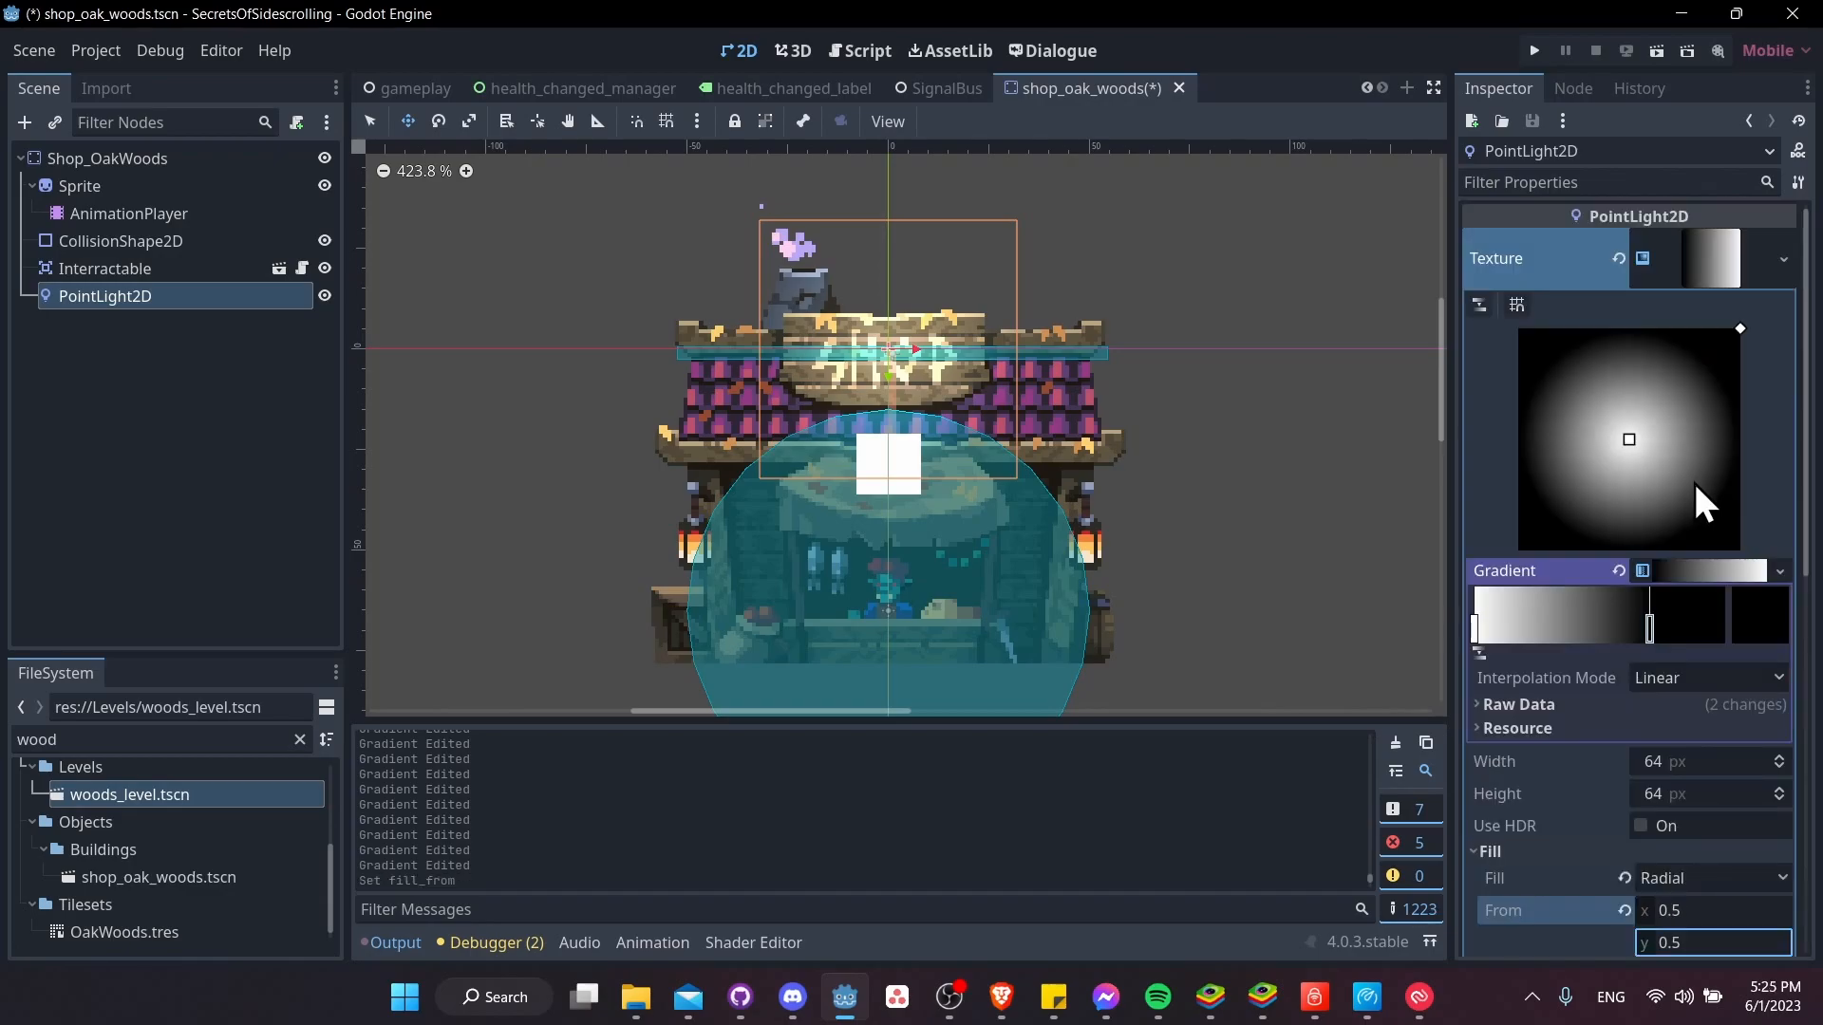
Move the PointLight2D onto the lantern on the shop's right side, at about (49, 50)
{"action": "middle_click_drag", "start_coordinate": [1225, 516], "coordinate": [1182, 501]}
{"action": "left_click_drag", "start_coordinate": [841, 361], "coordinate": [1063, 525]}
{"action": "middle_click_drag", "start_coordinate": [1334, 618], "coordinate": [1314, 612]}
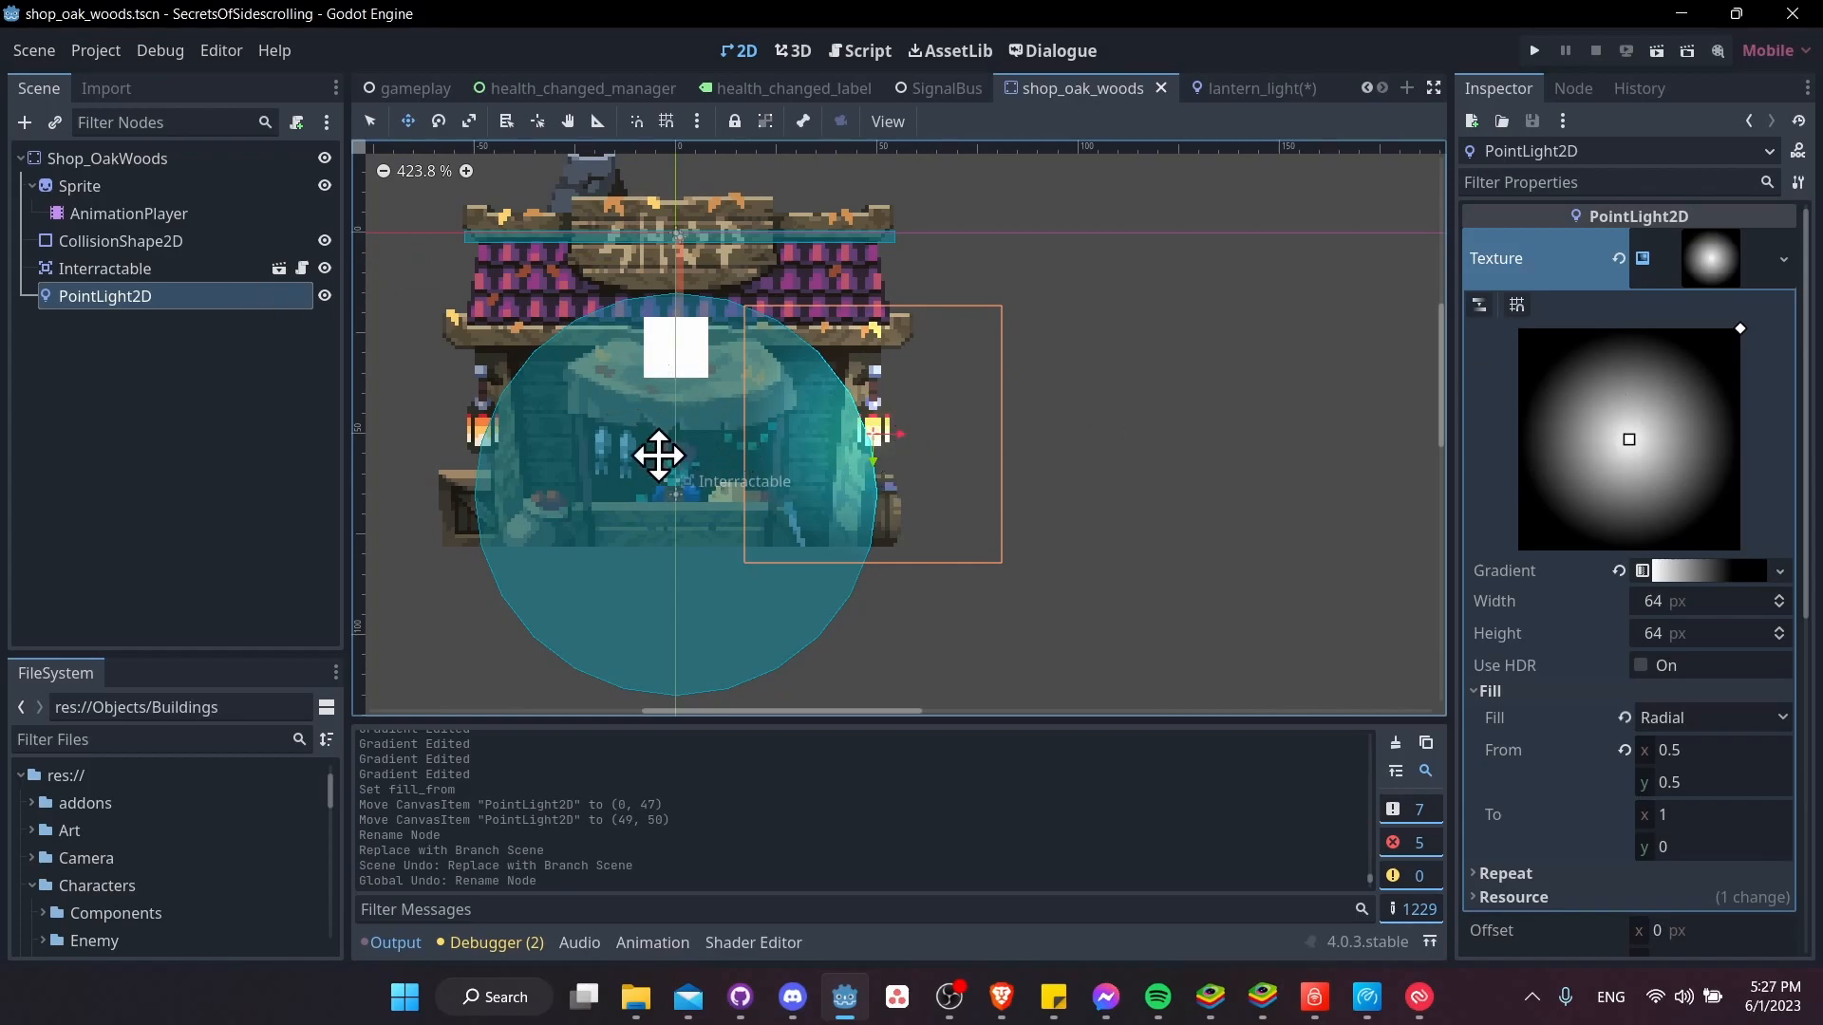
Reorder the Interractable node above Sprite as the first child of Shop_OakWoods
{"action": "left_click_drag", "start_coordinate": [159, 274], "coordinate": [165, 180]}
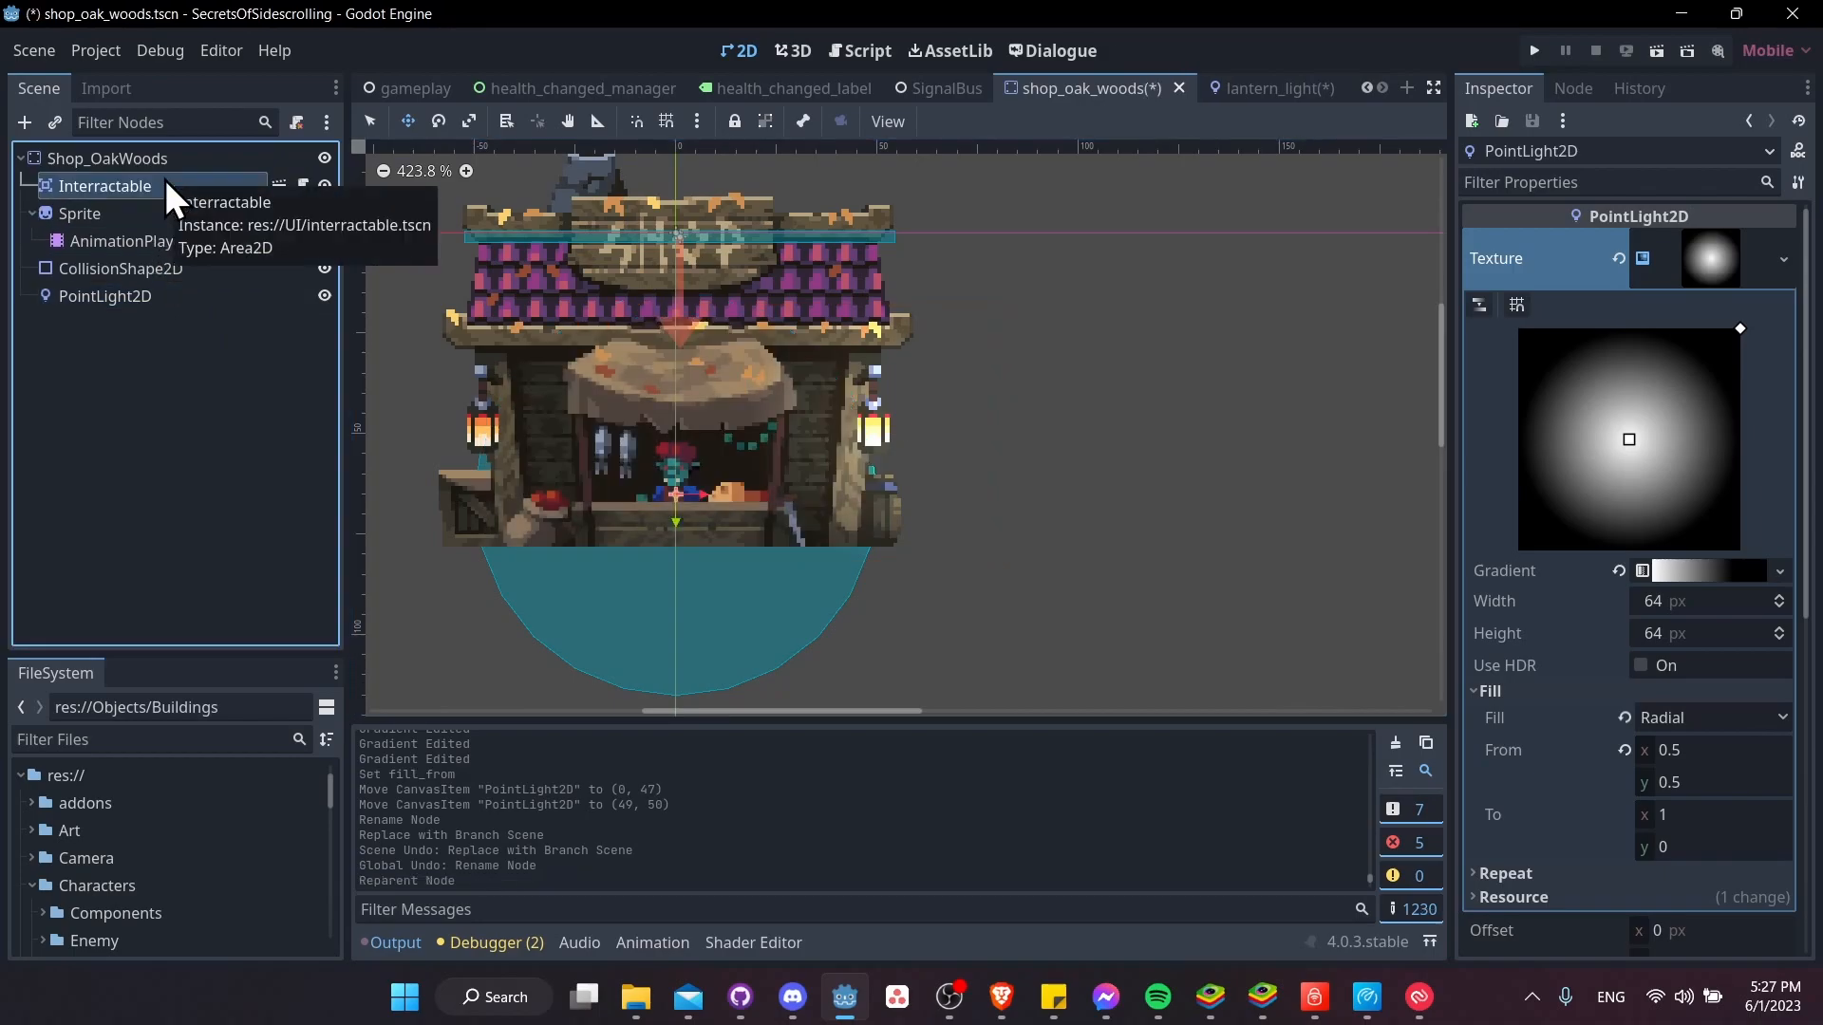
Raise the PointLight2D's energy to about 13.7
{"action": "left_click", "coordinate": [145, 294]}
{"action": "scroll", "coordinate": [875, 441], "scroll_direction": "up", "scroll_amount": 5}
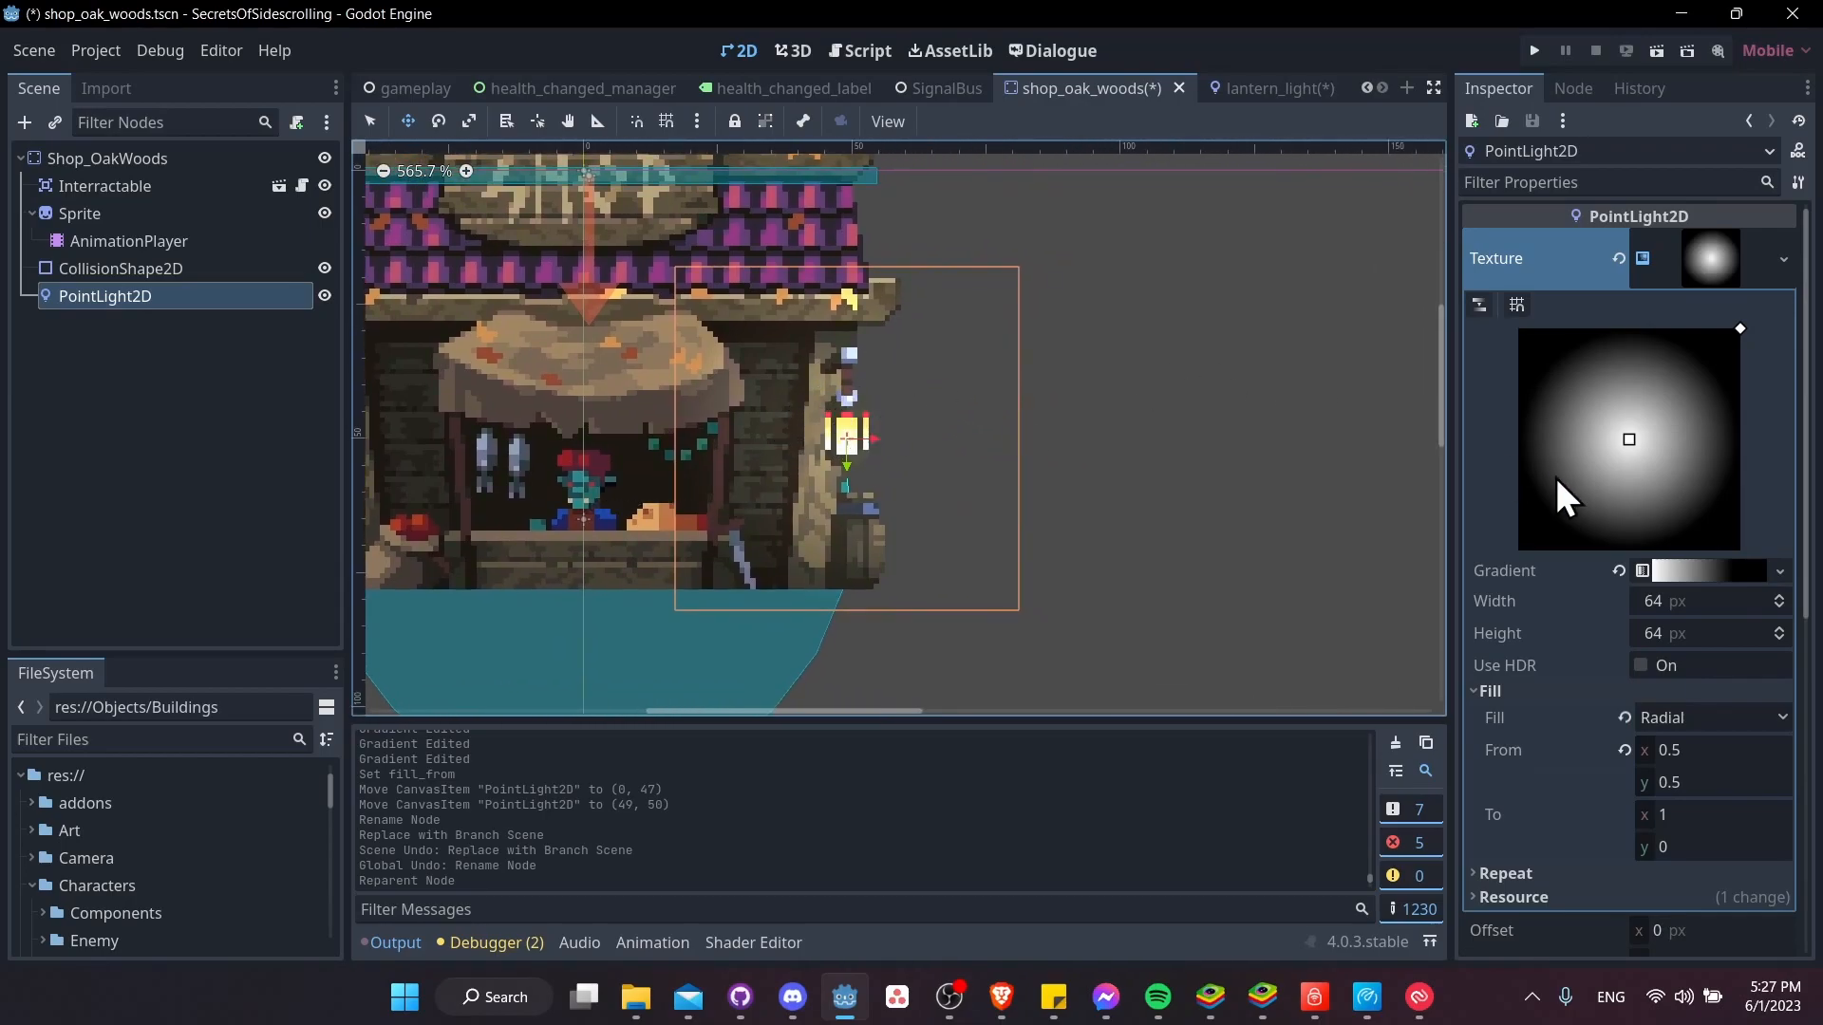
{"action": "scroll", "coordinate": [1557, 480], "scroll_direction": "down", "scroll_amount": 5}
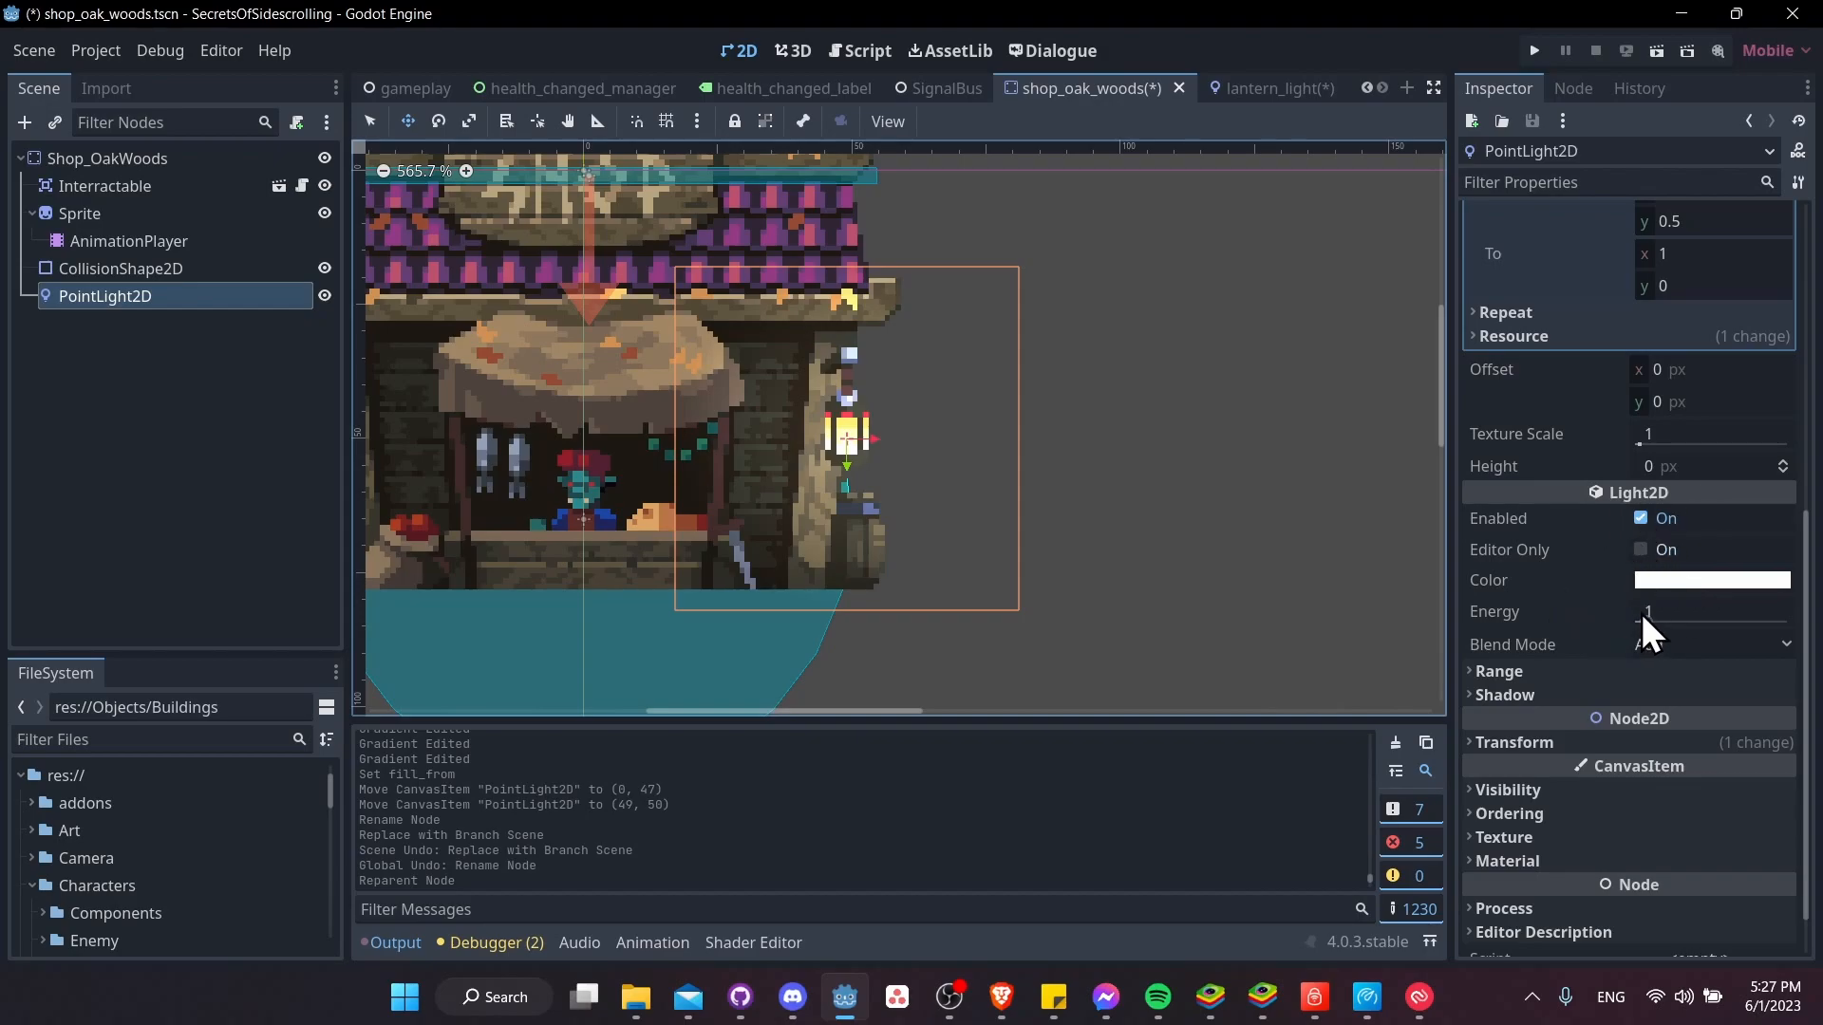
{"action": "left_click_drag", "start_coordinate": [1648, 623], "coordinate": [1769, 615]}
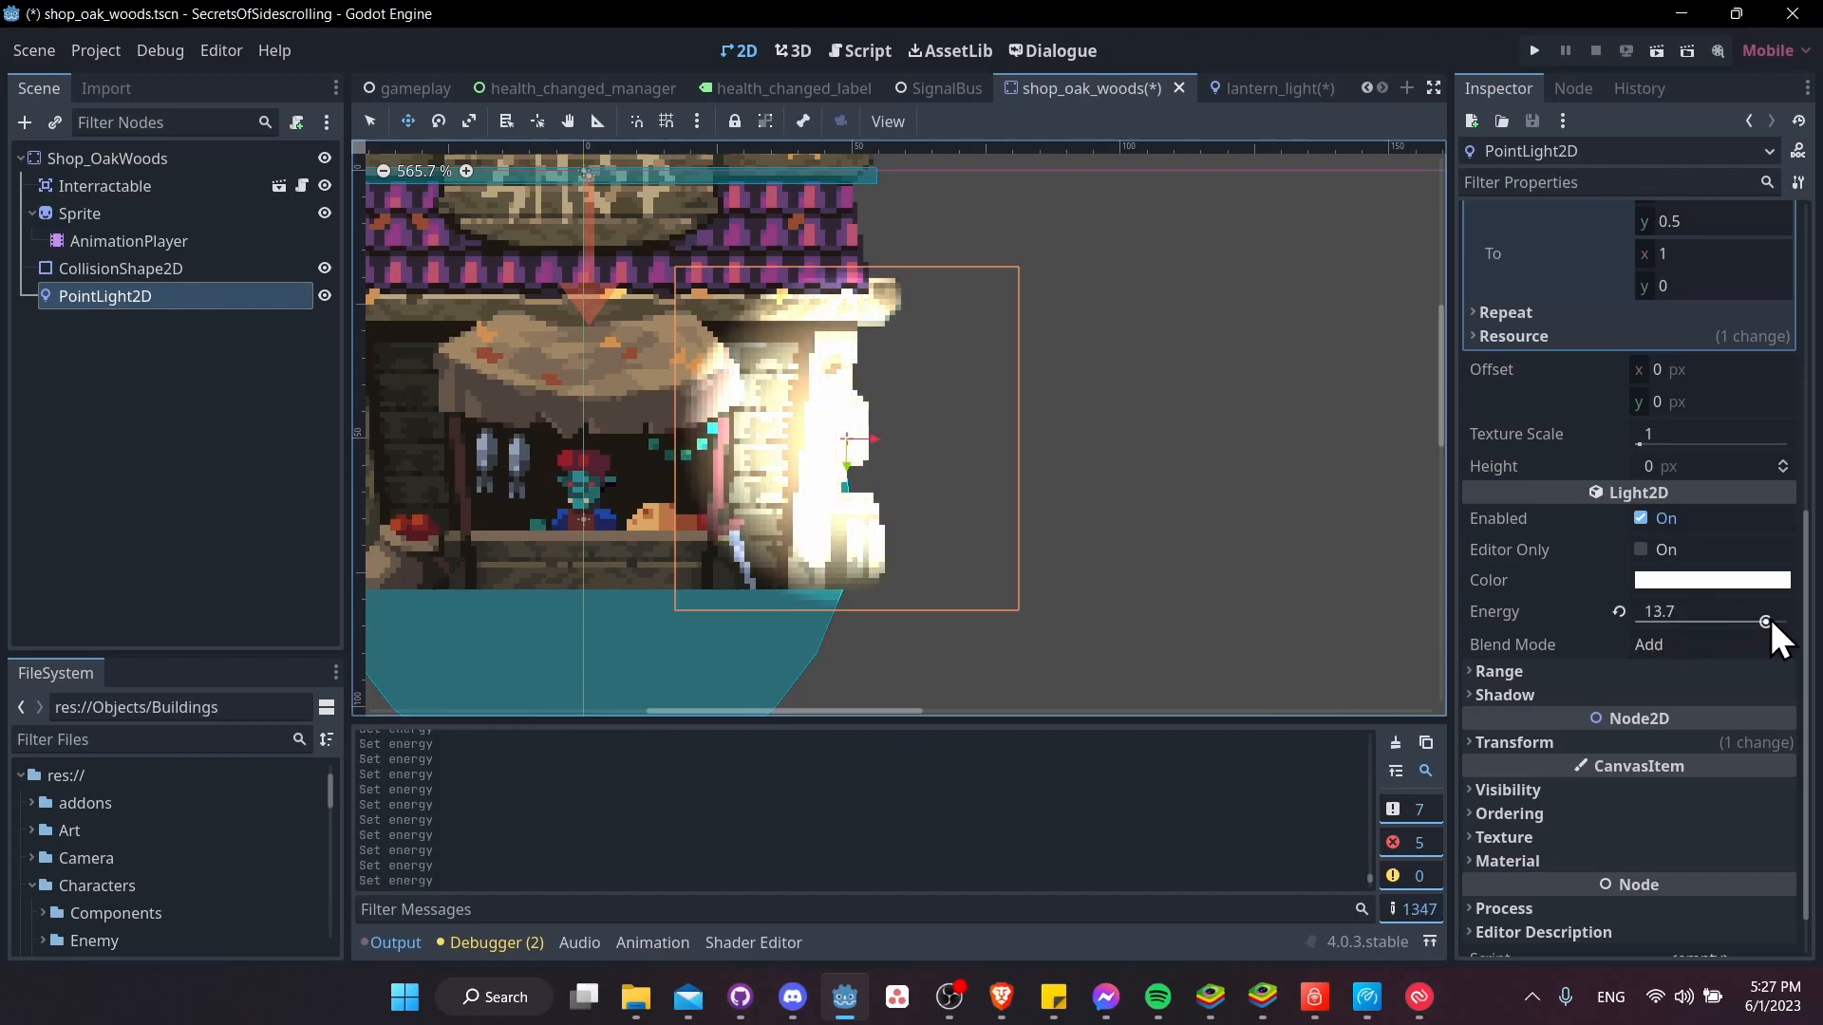
Set the PointLight2D's energy to 1
{"action": "left_click", "coordinate": [1718, 612]}
{"action": "type", "text": "1"}
{"action": "key", "text": "Tab"}
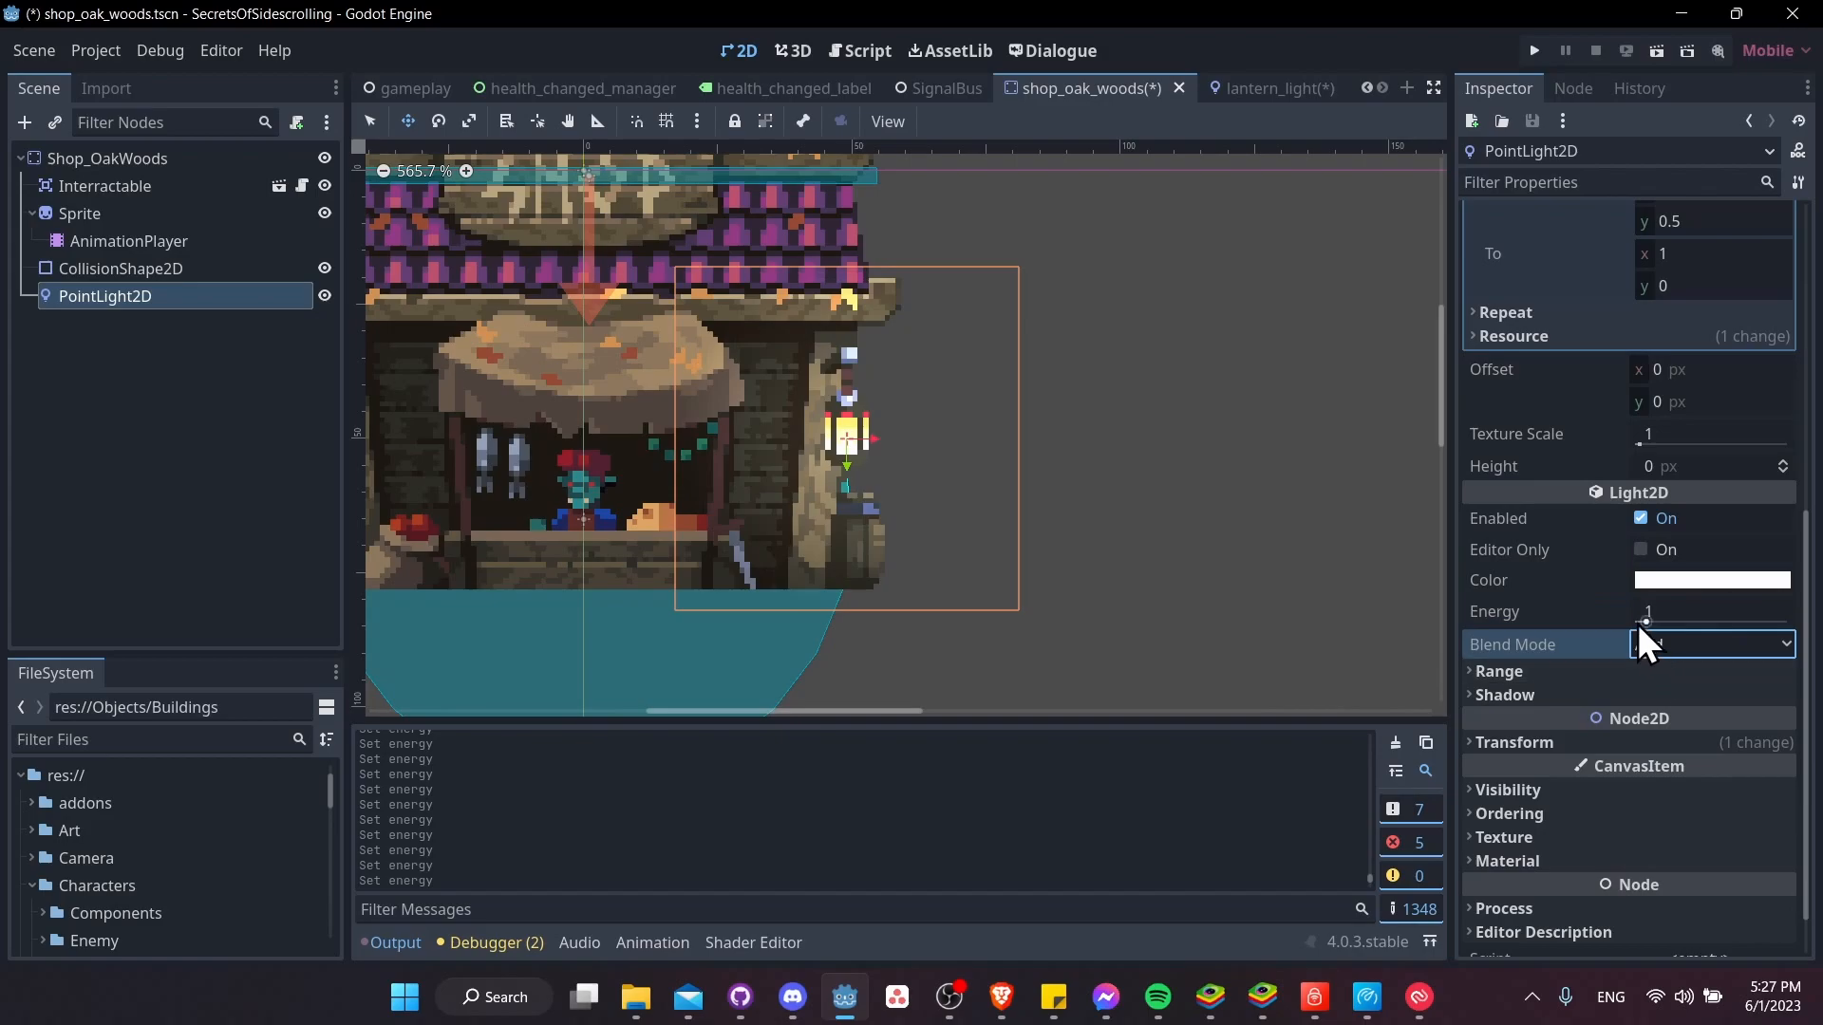
Set the PointLight2D's color to the light yellow sampled from the glowing lantern in the shop sprite
{"action": "left_click", "coordinate": [1669, 581]}
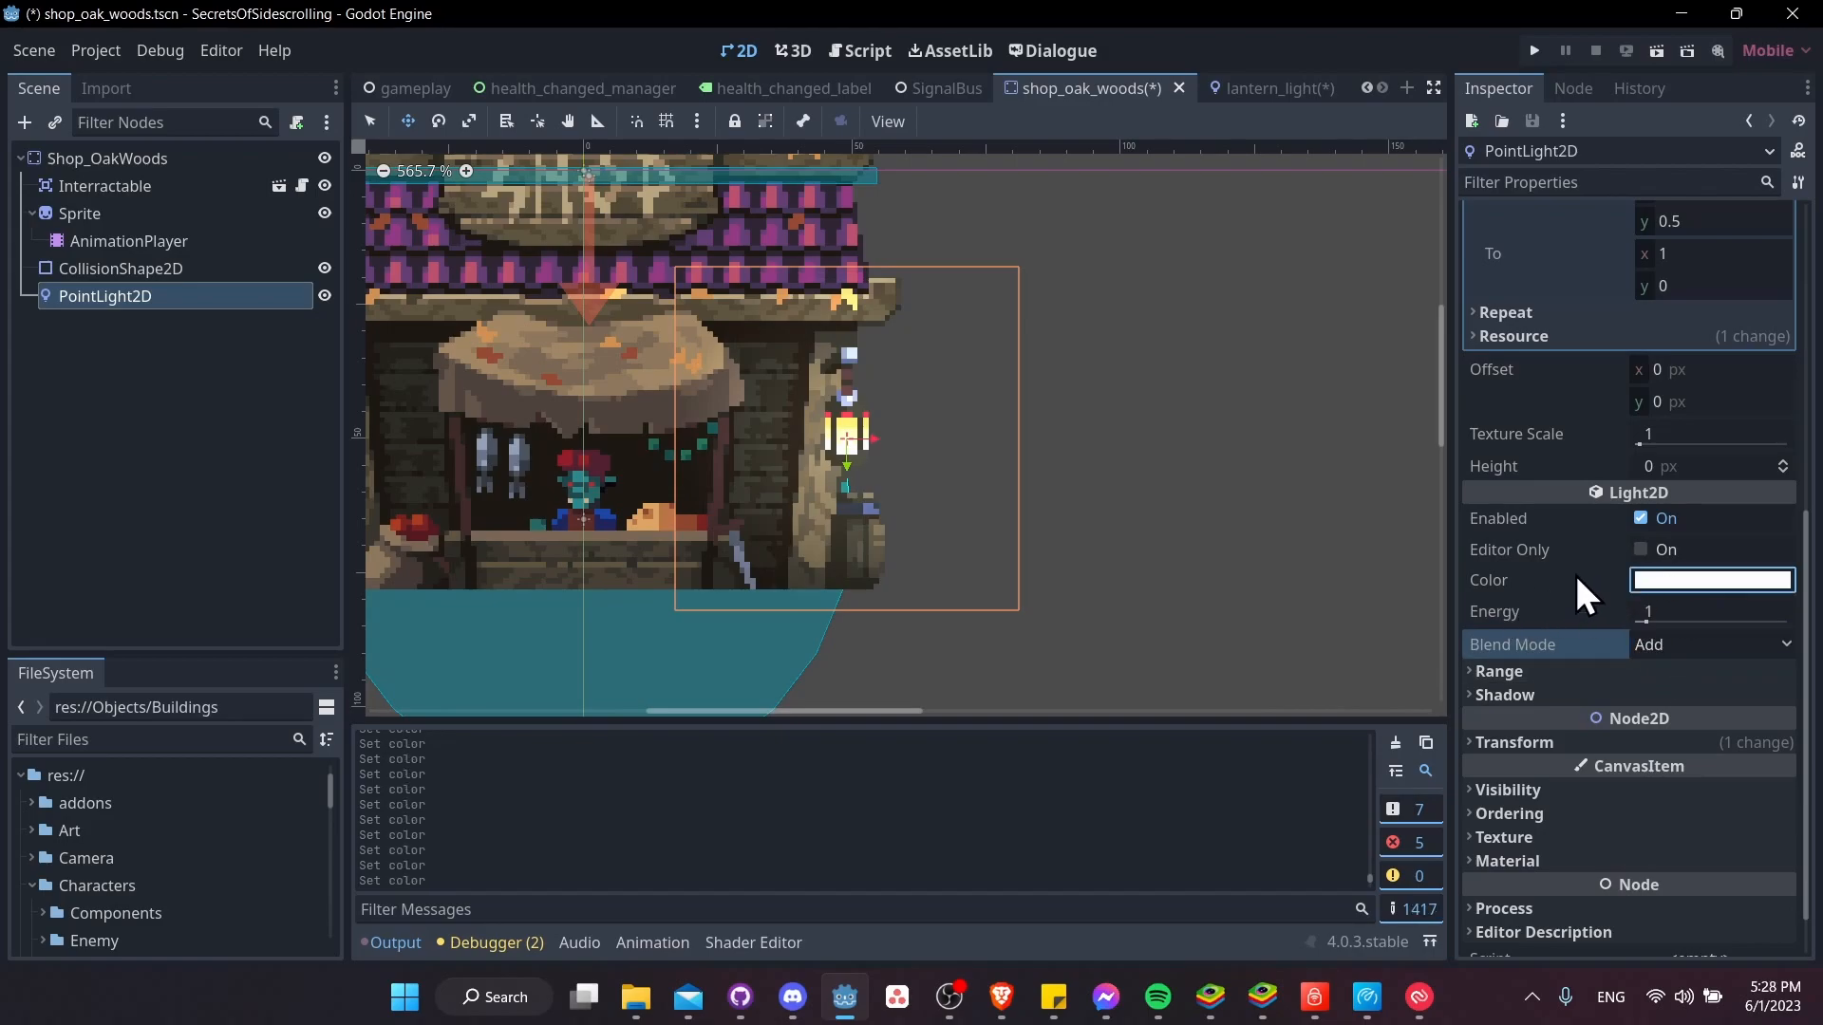
{"action": "left_click", "coordinate": [1658, 579]}
{"action": "scroll", "coordinate": [908, 469], "scroll_direction": "up", "scroll_amount": 1}
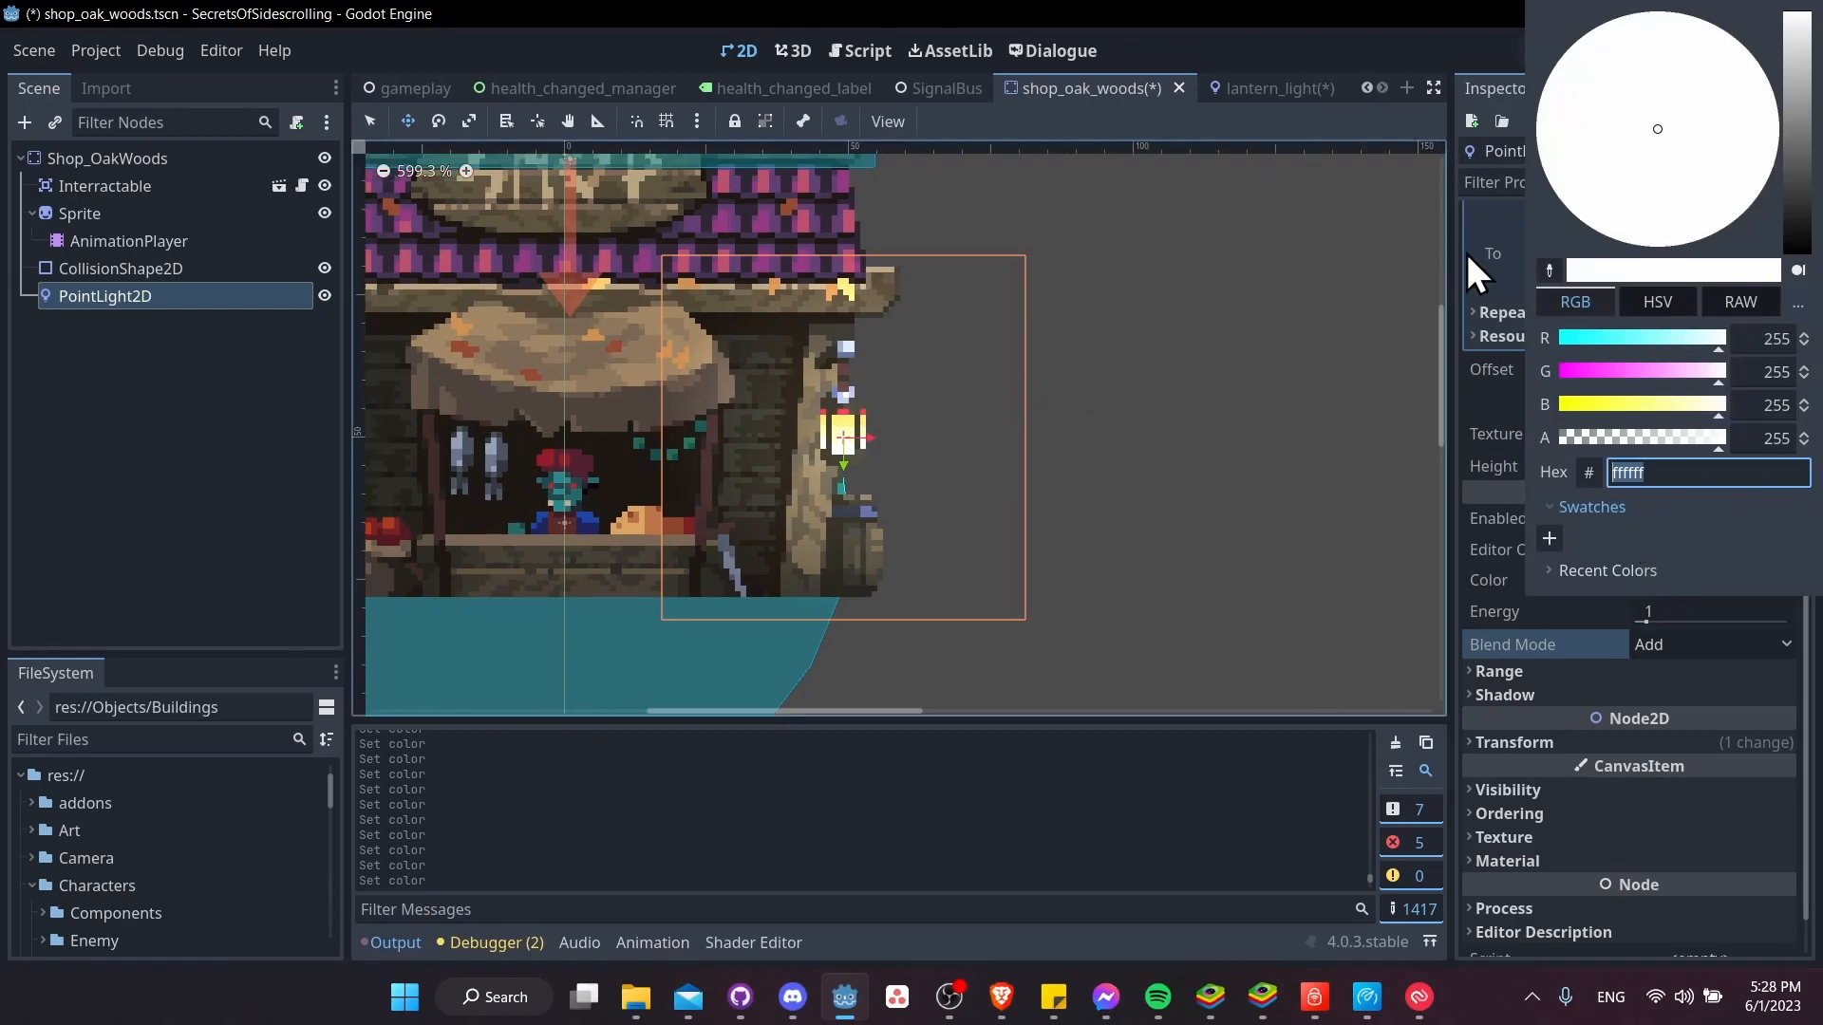
{"action": "scroll", "coordinate": [826, 428], "scroll_direction": "up", "scroll_amount": 16}
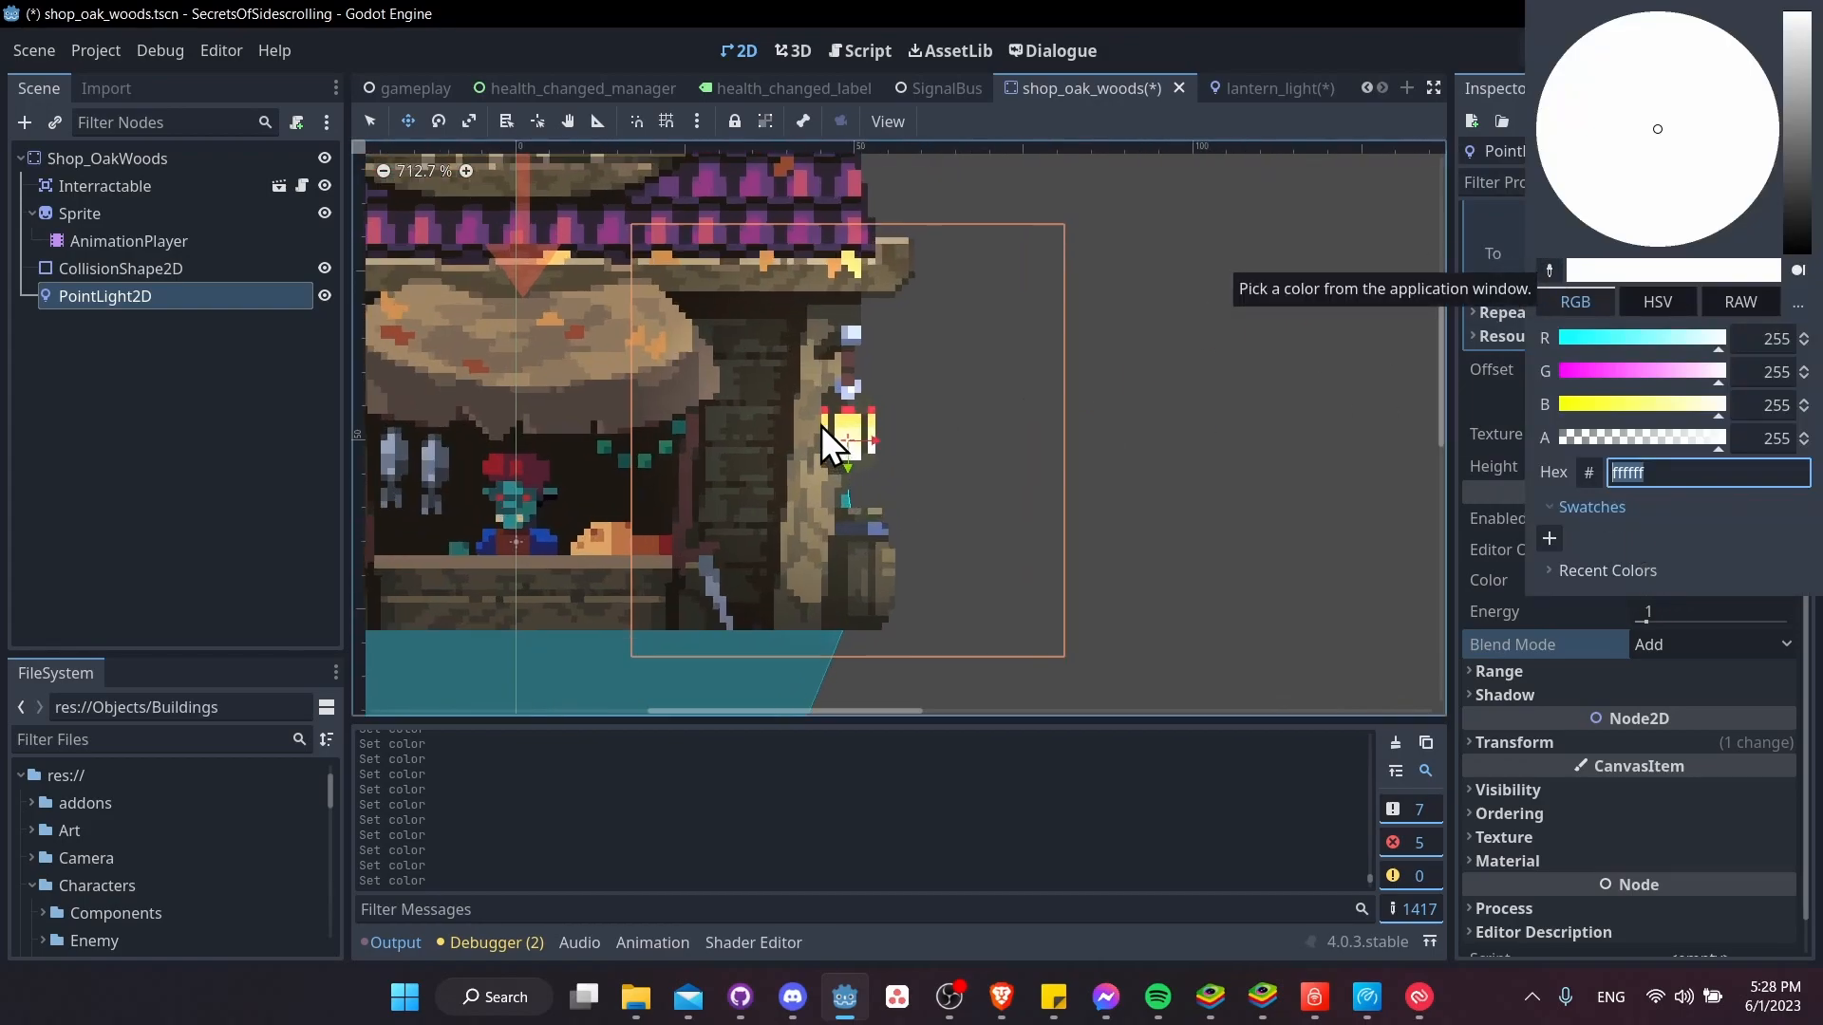
{"action": "scroll", "coordinate": [830, 403], "scroll_direction": "down", "scroll_amount": 3}
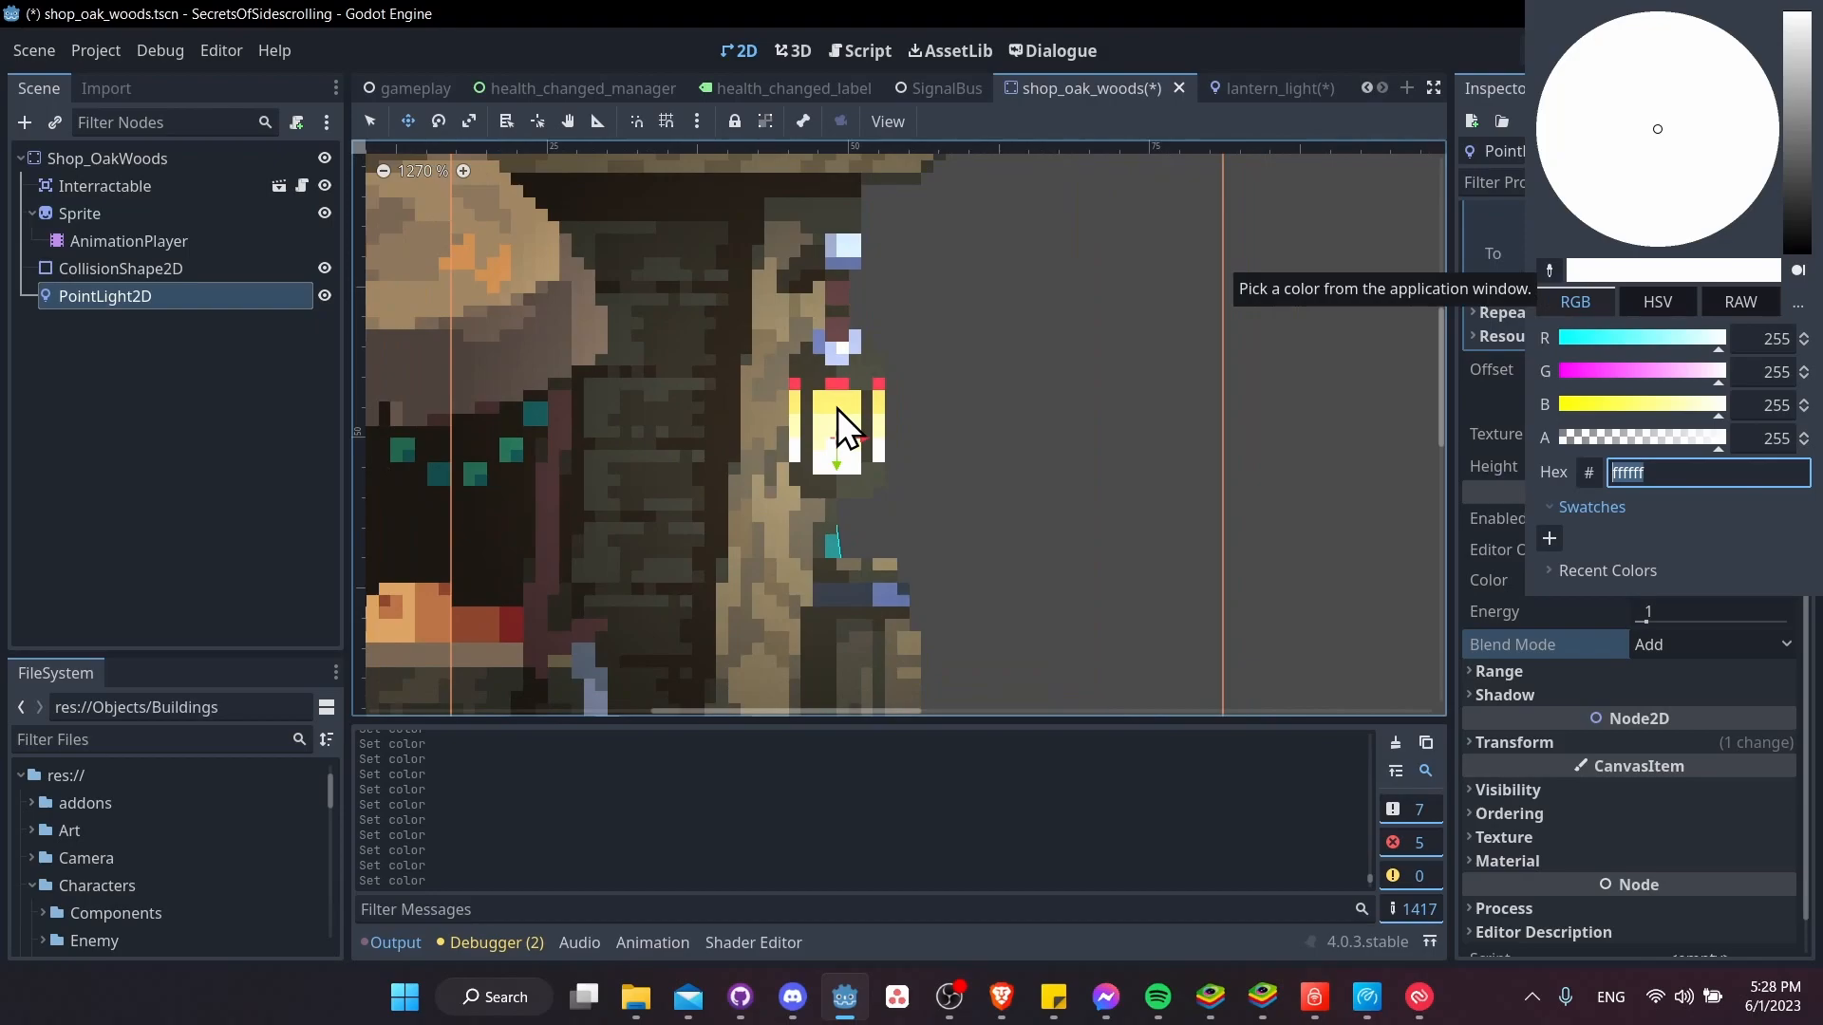
{"action": "left_click", "coordinate": [1550, 271]}
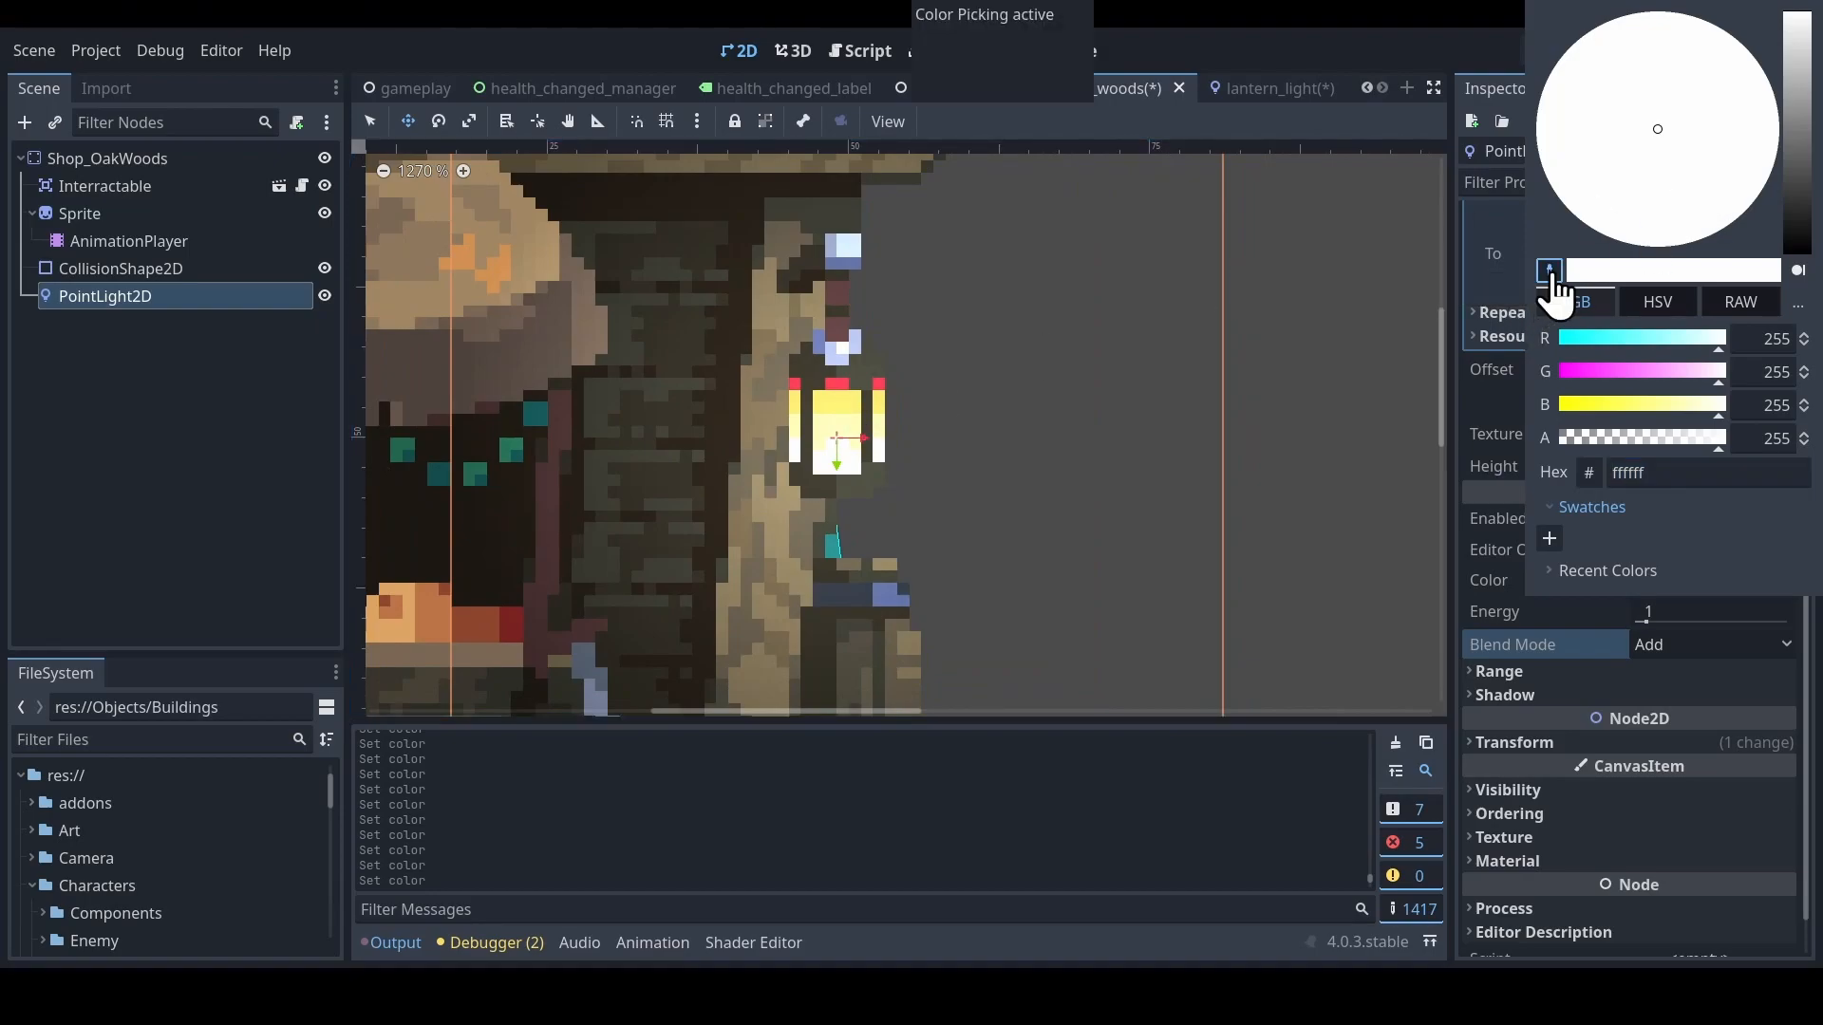
{"action": "left_click", "coordinate": [840, 419]}
{"action": "scroll", "coordinate": [916, 418], "scroll_direction": "down", "scroll_amount": 3}
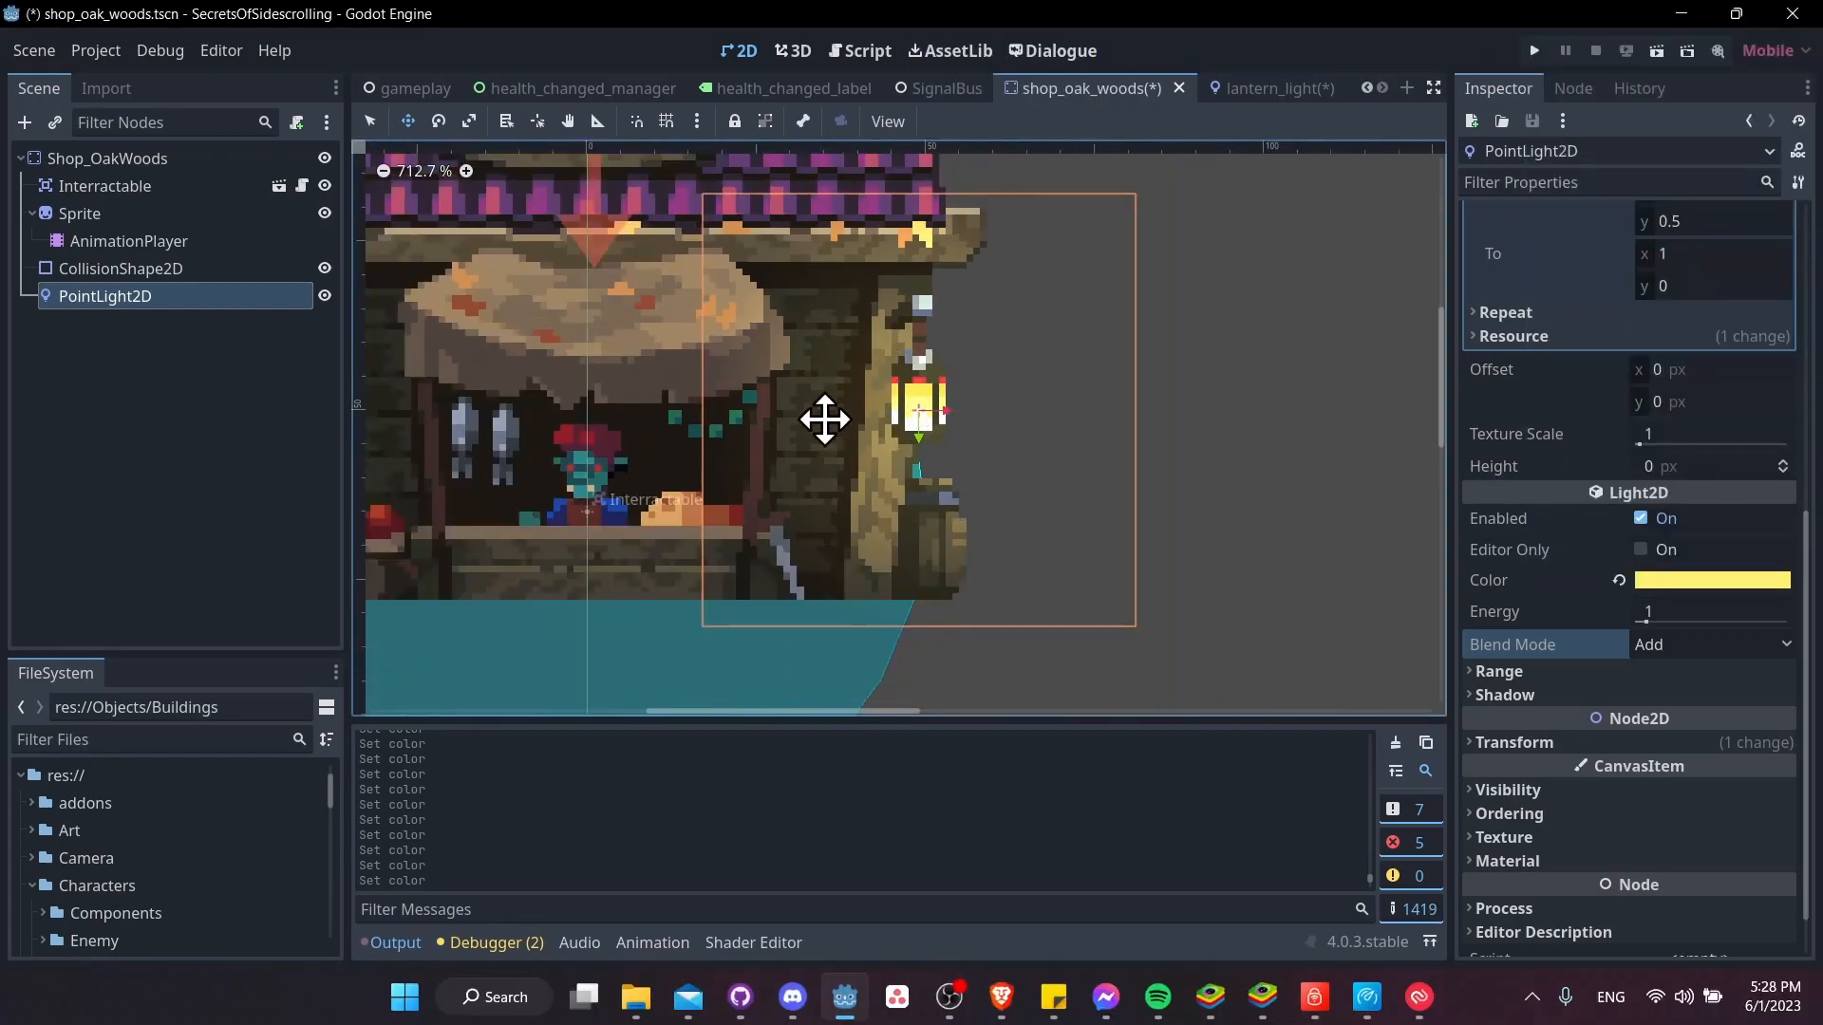
Try a PointLight2D energy of 2.4 with the yellow color, and return the energy to 1
{"action": "middle_click_drag", "start_coordinate": [964, 377], "coordinate": [989, 402]}
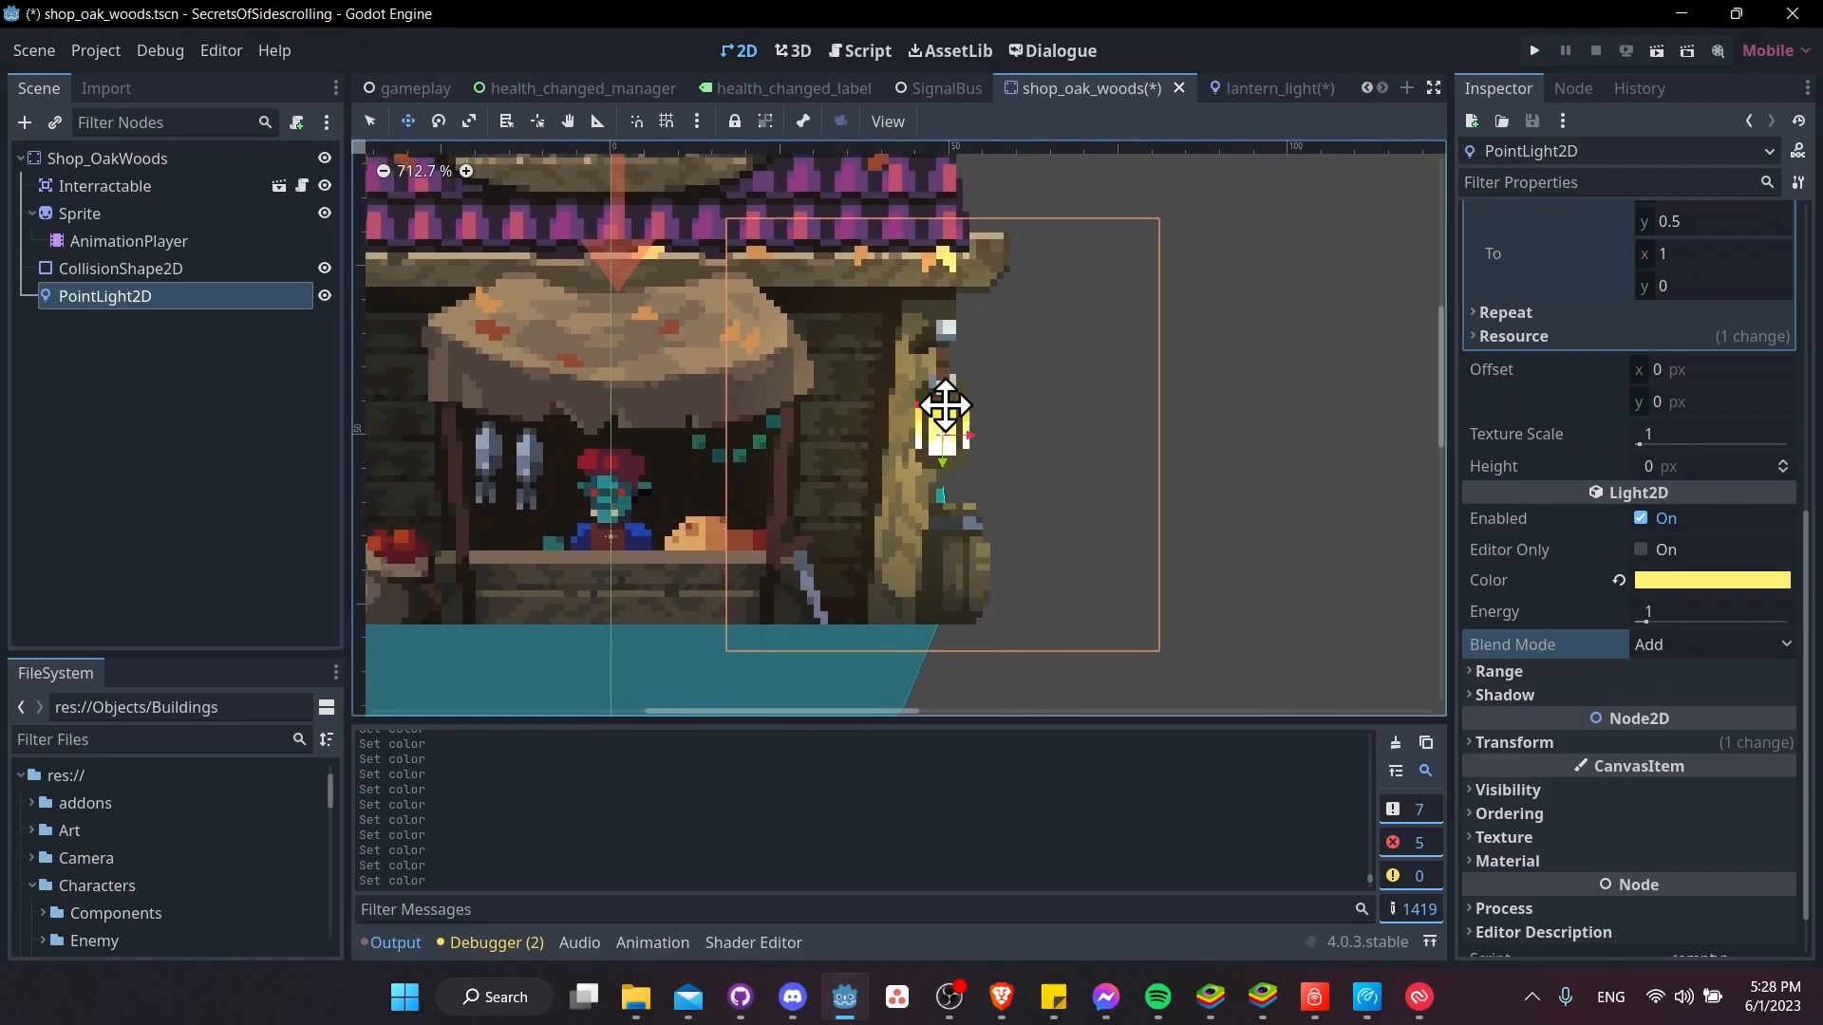
{"action": "left_click_drag", "start_coordinate": [1654, 617], "coordinate": [1659, 623]}
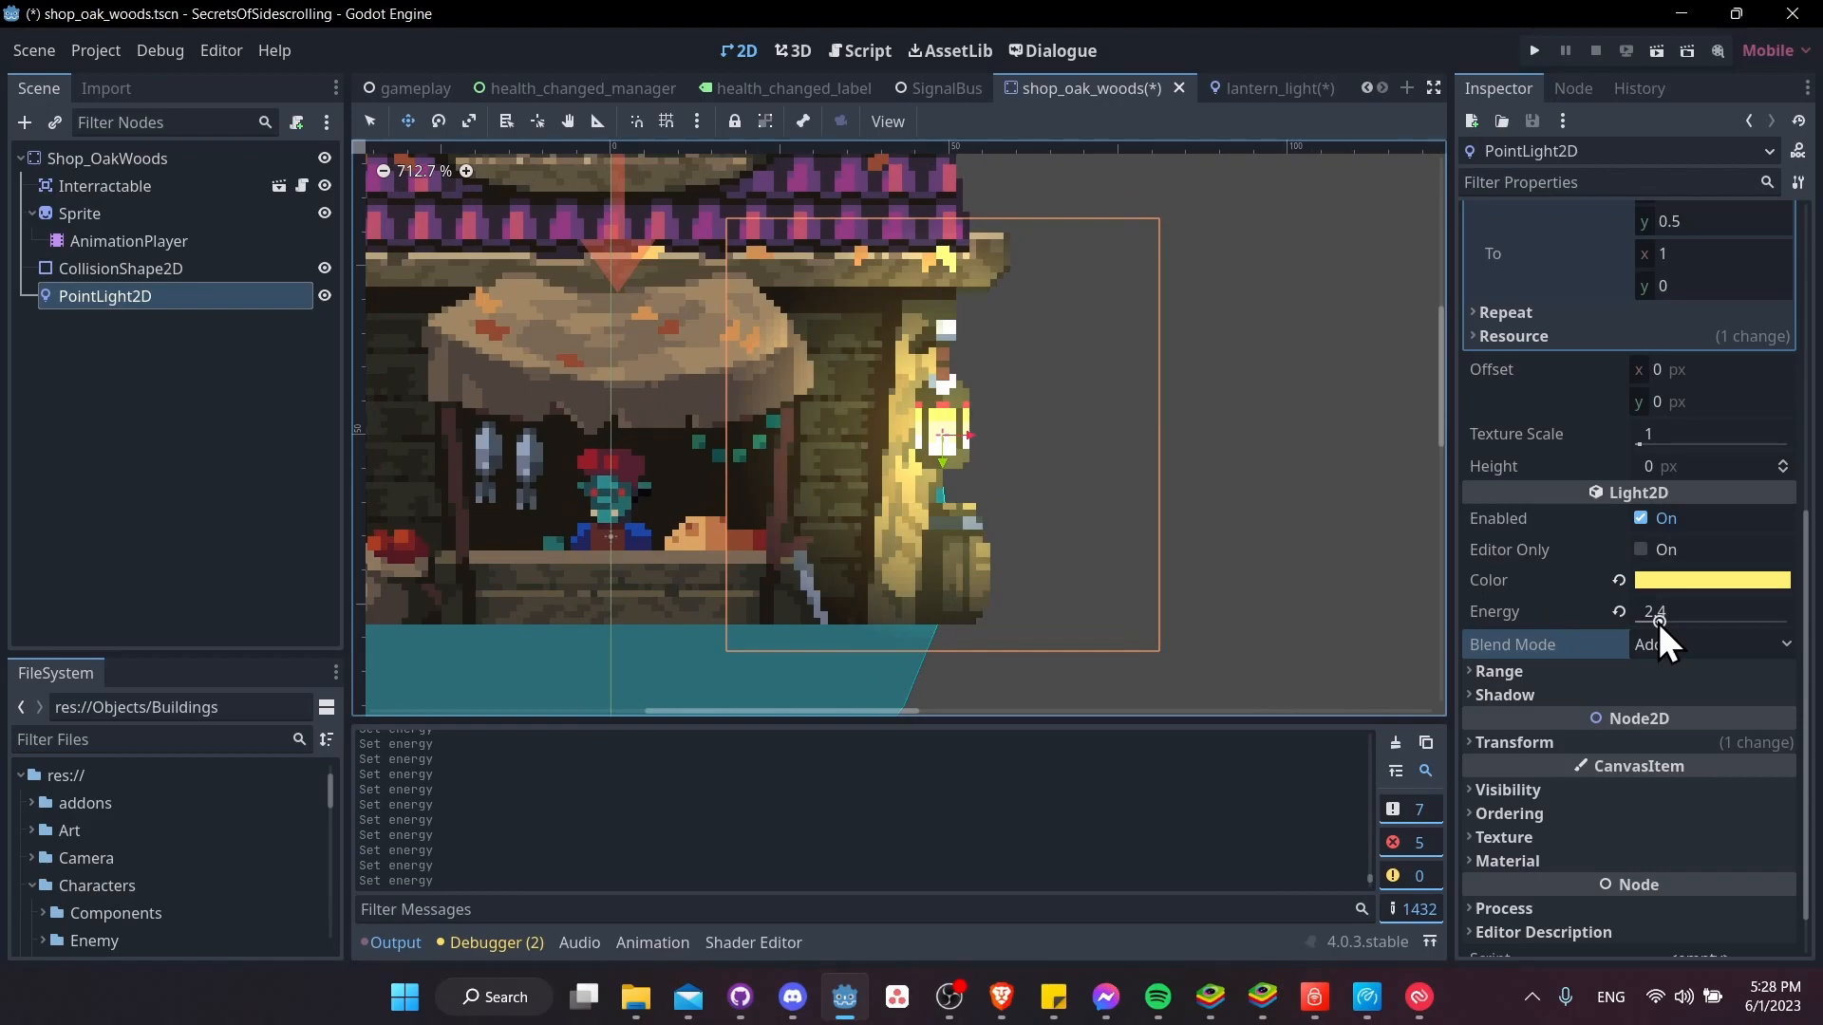
{"action": "left_click", "coordinate": [1686, 608]}
{"action": "type", "text": "1"}
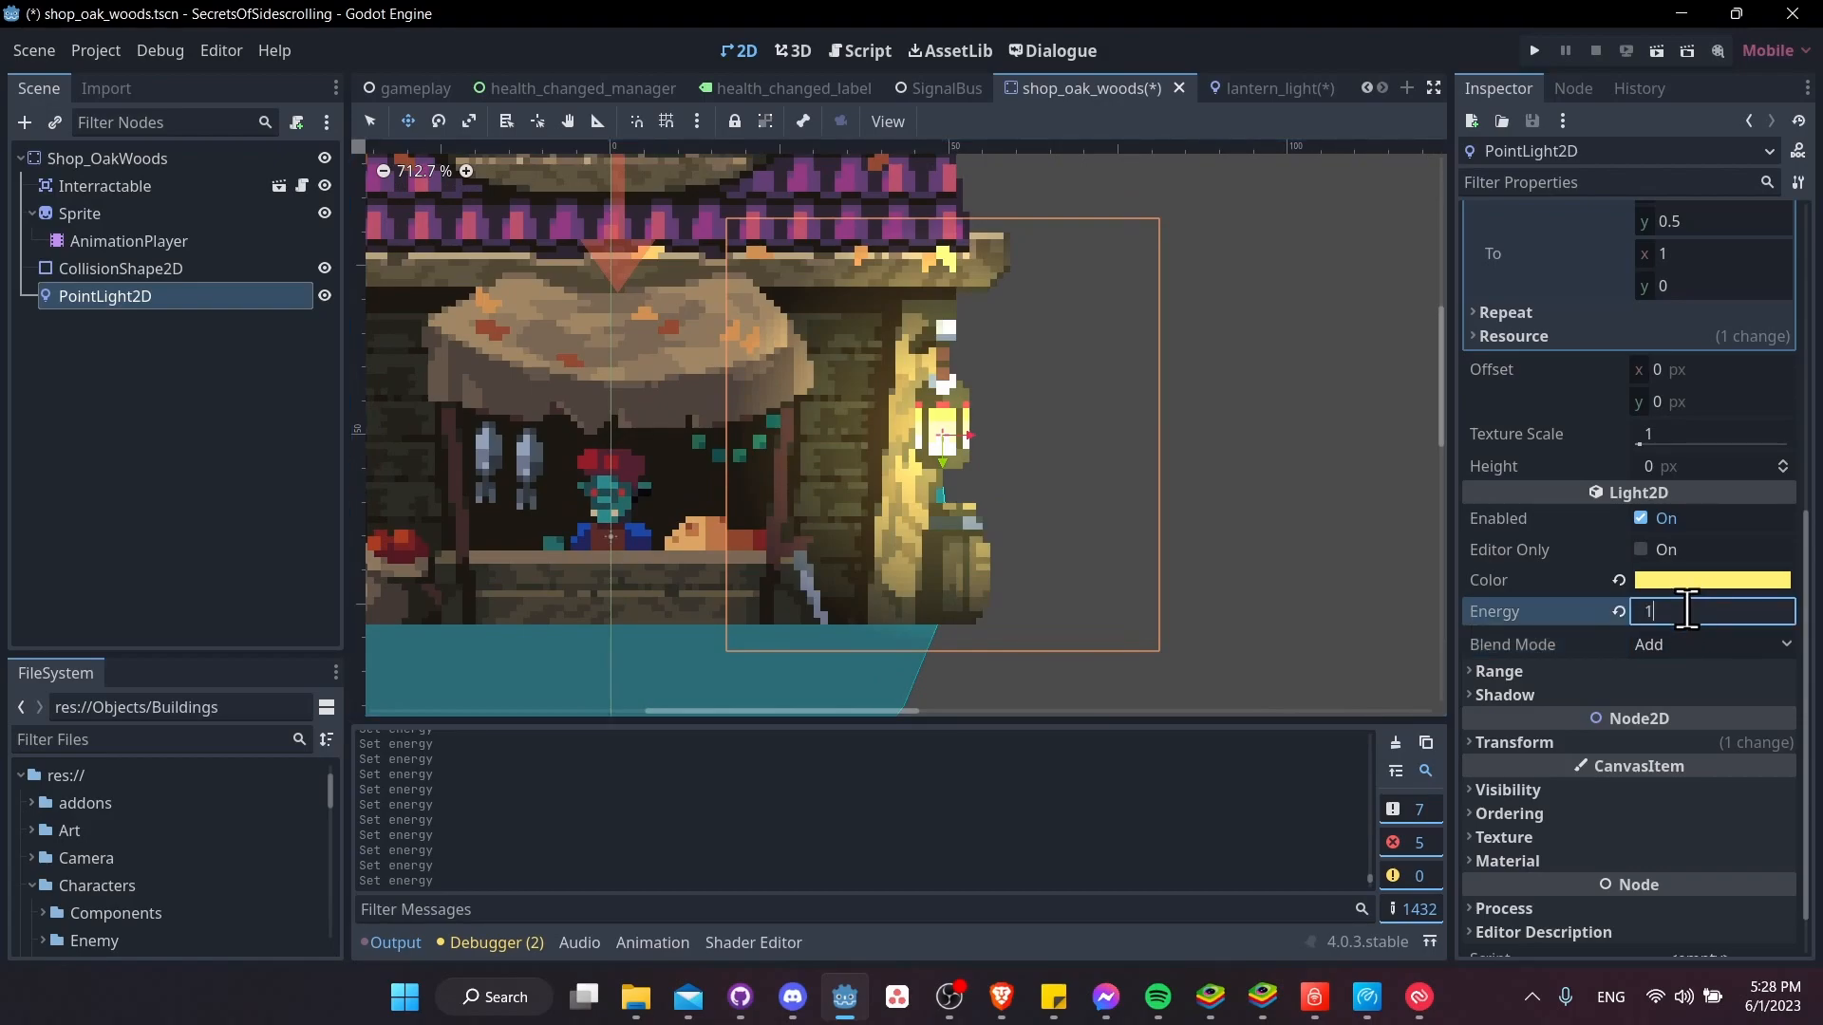
{"action": "key", "text": "Tab"}
Duplicate the PointLight2D, place the copy on the shop's left lantern at (-48, 50), and save the scene
{"action": "scroll", "coordinate": [1137, 485], "scroll_direction": "down", "scroll_amount": 4}
{"action": "middle_click_drag", "start_coordinate": [1057, 473], "coordinate": [1220, 504]}
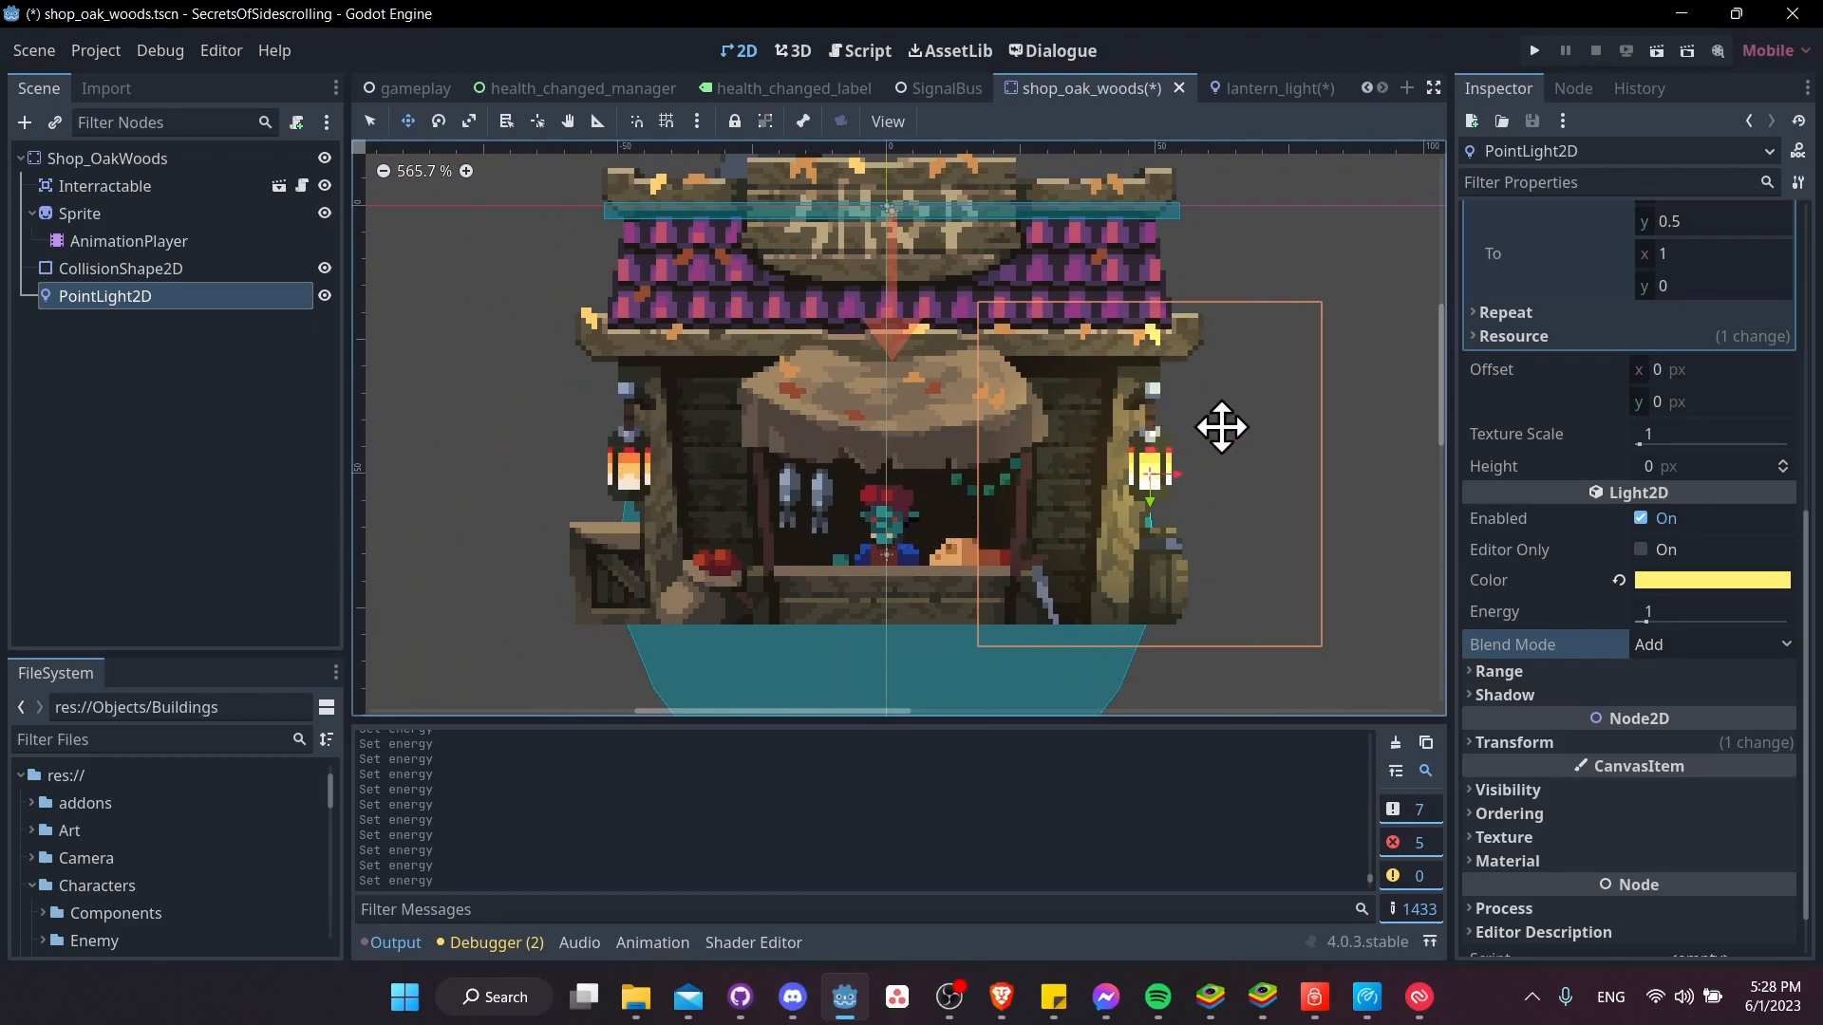
{"action": "key", "text": "ctrl+d"}
{"action": "left_click_drag", "start_coordinate": [1169, 476], "coordinate": [649, 481]}
{"action": "key", "text": "ctrl+s"}
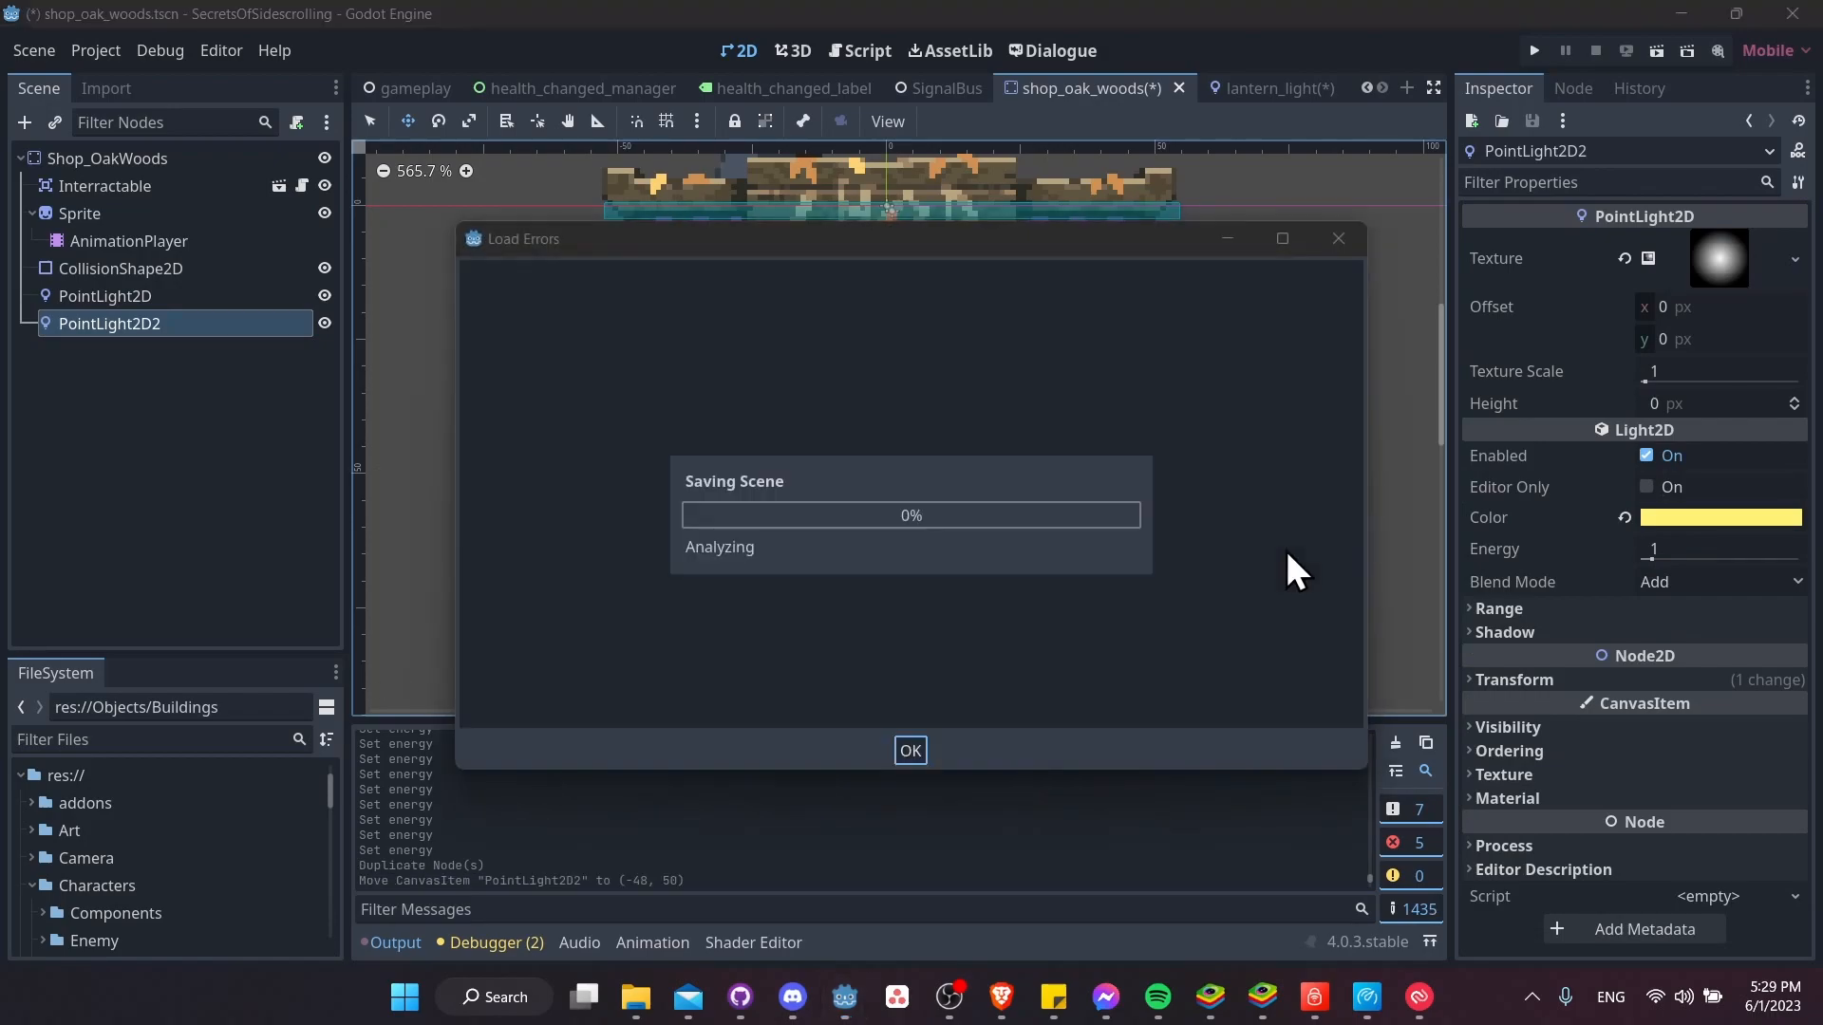
Search the project files for "wood" and open woods_level.tscn at the shop
{"action": "left_click", "coordinate": [202, 739]}
{"action": "type", "text": "wood"}
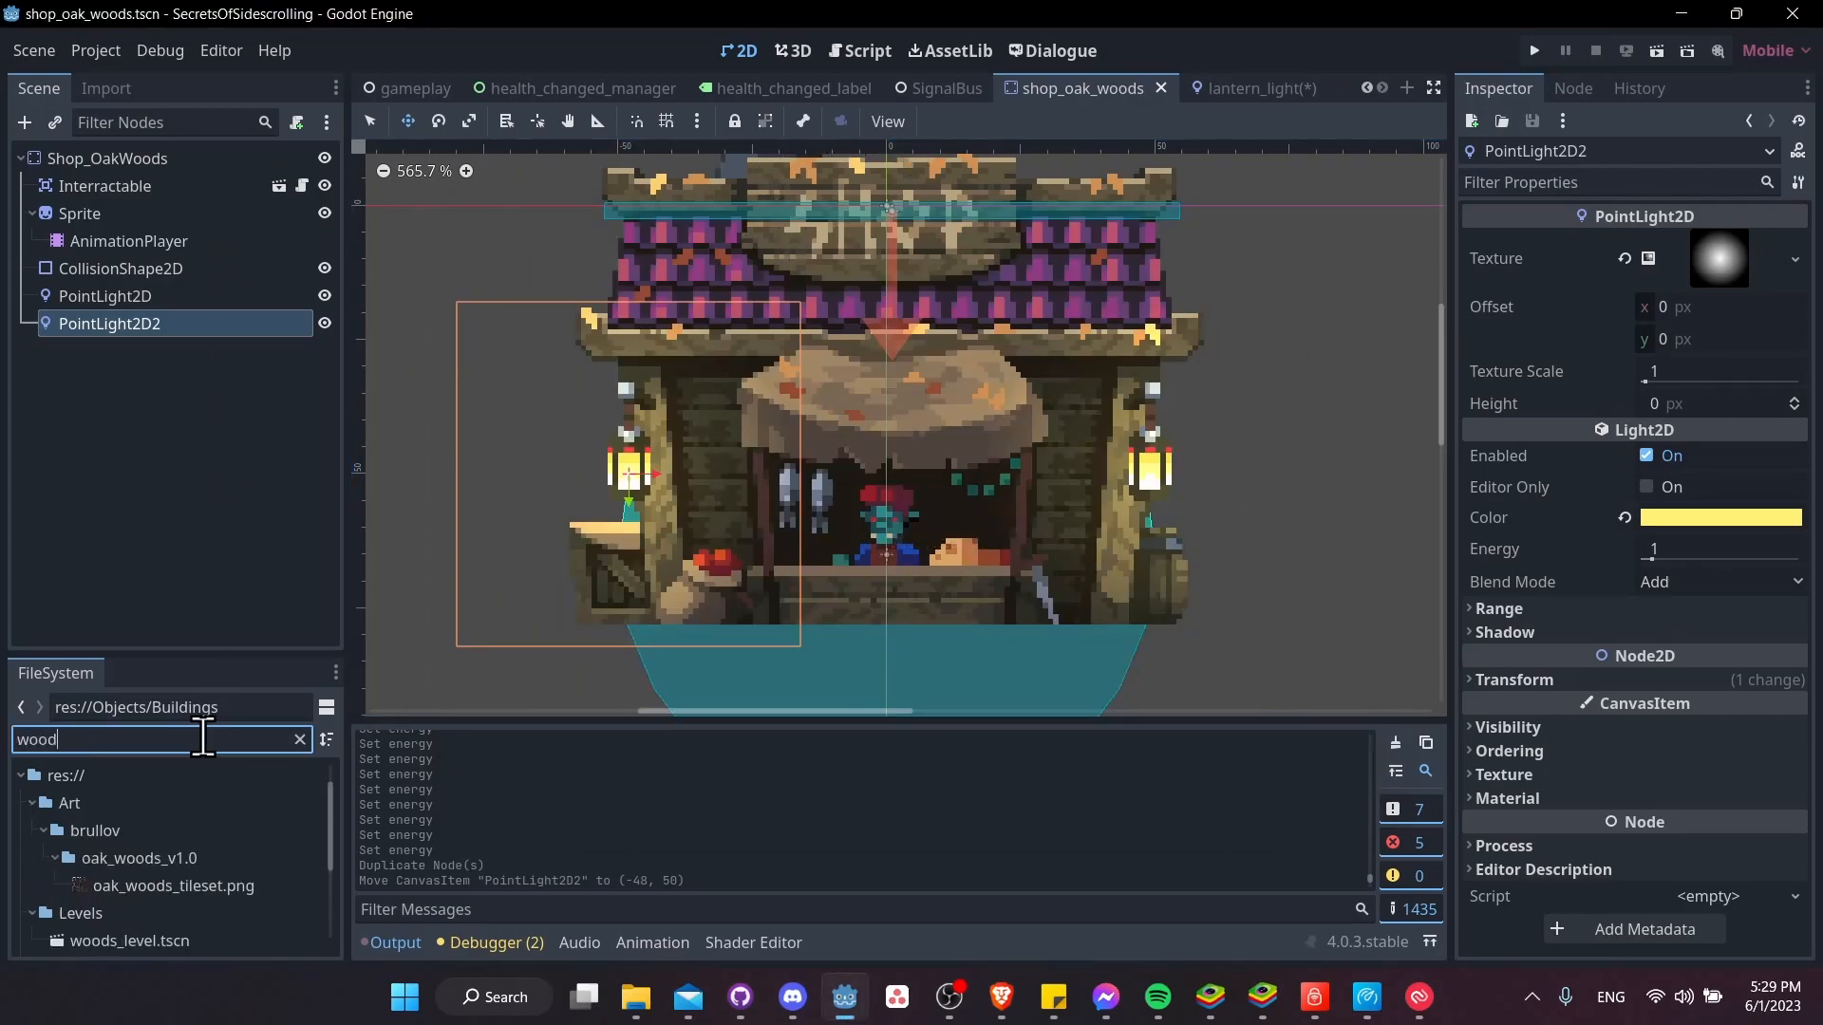
{"action": "double_click", "coordinate": [133, 938]}
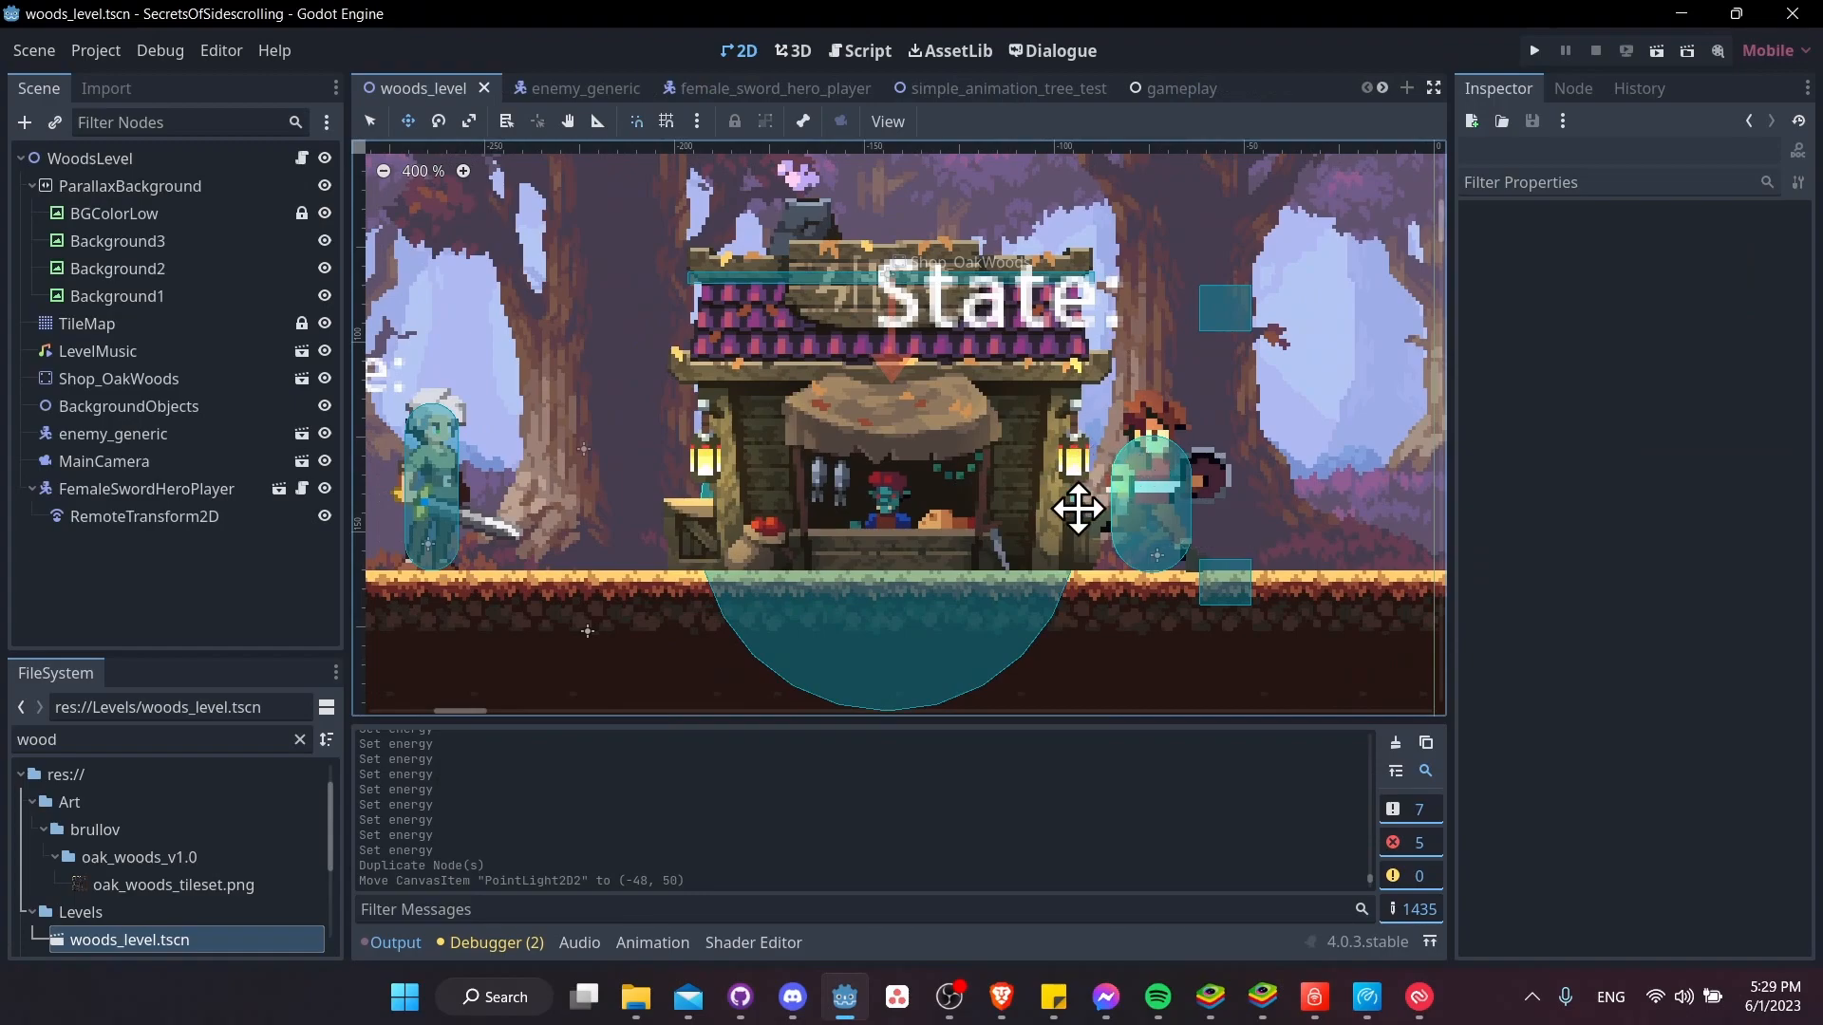
{"action": "scroll", "coordinate": [1147, 464], "scroll_direction": "up", "scroll_amount": 4}
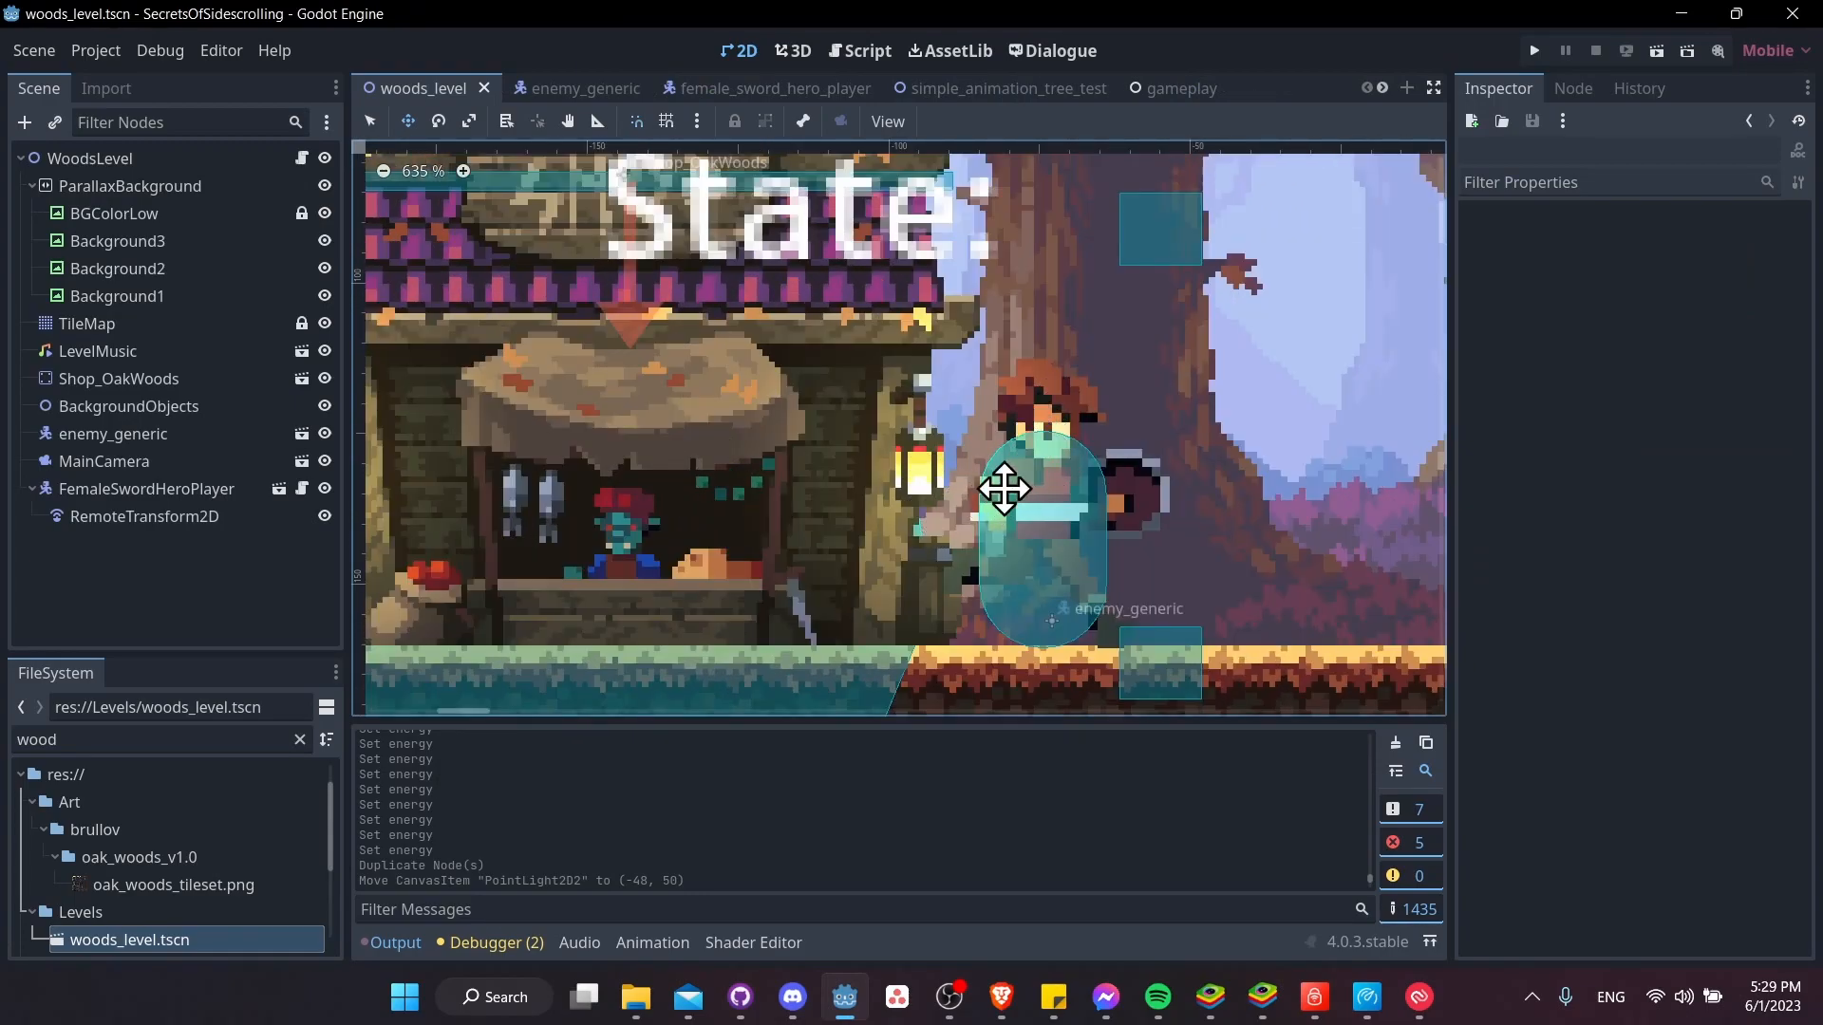
Move enemy_generic beside the shop's right lantern, to (-74, 156)
{"action": "left_click", "coordinate": [191, 437]}
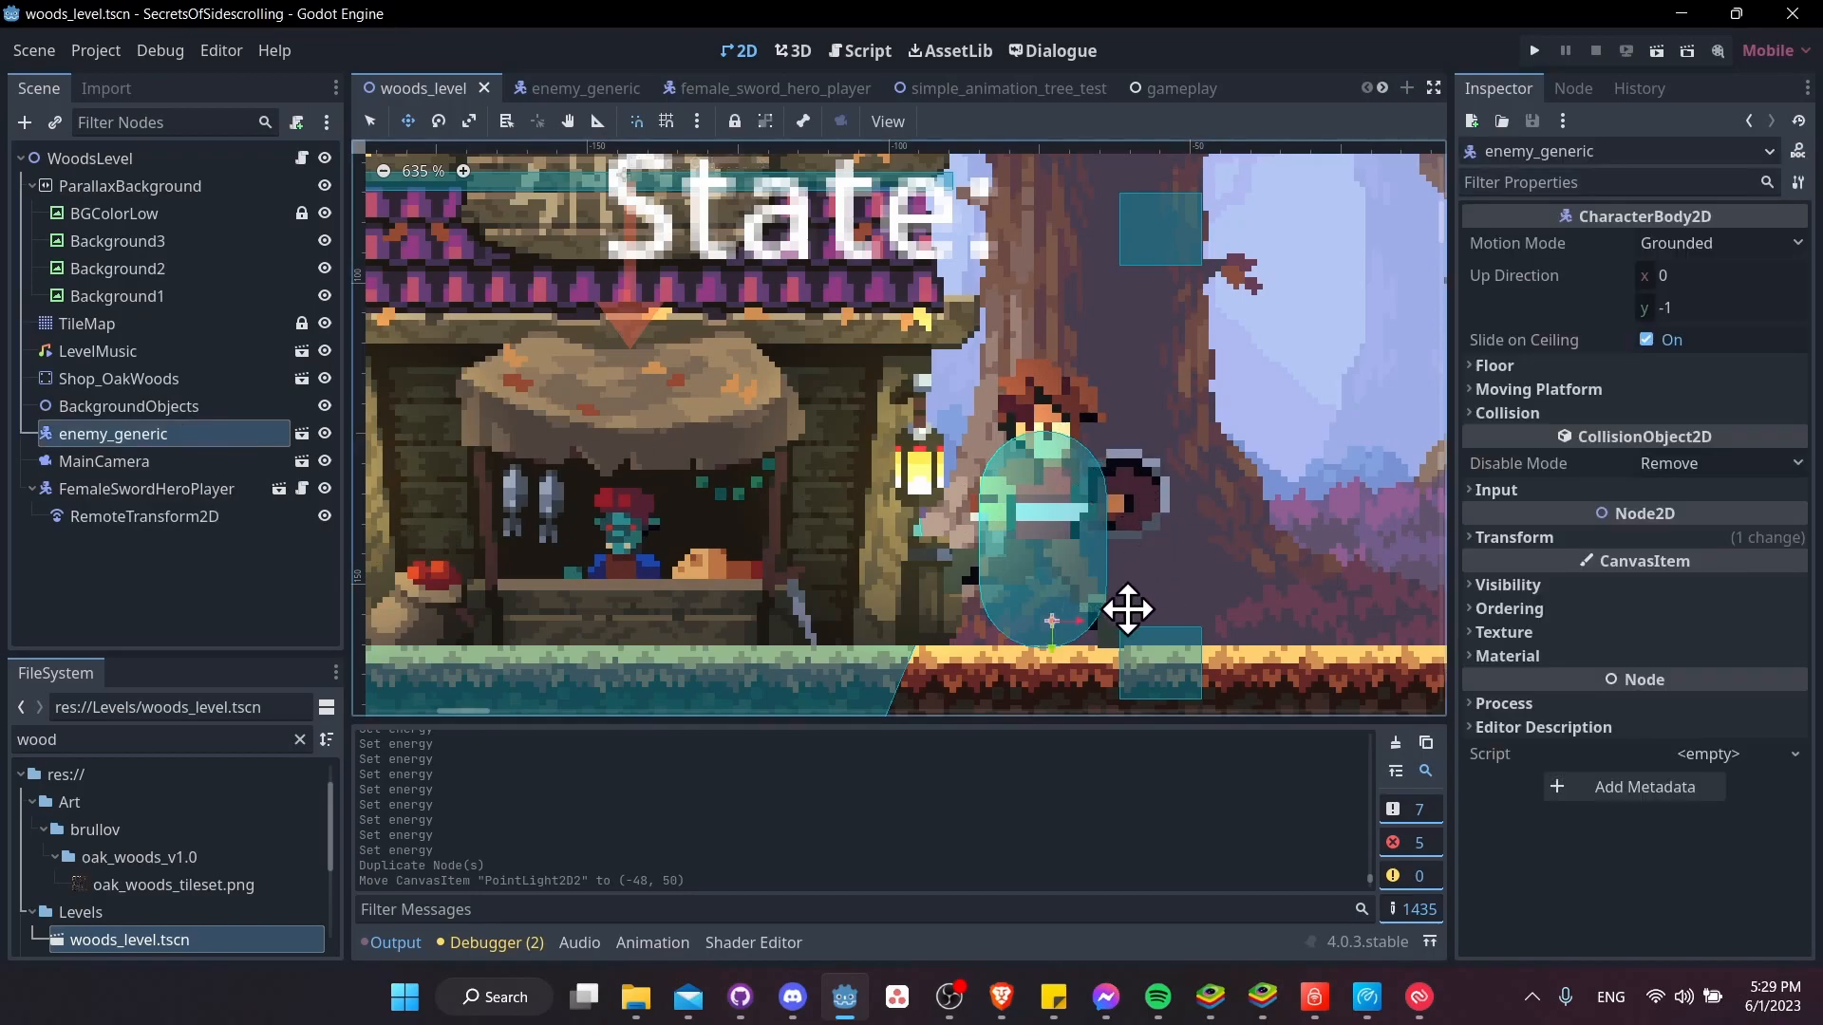
{"action": "mouse_move", "coordinate": [1071, 619]}
{"action": "left_mouse_down"}
{"action": "mouse_move", "coordinate": [1247, 621]}
{"action": "mouse_move", "coordinate": [1029, 615]}
{"action": "mouse_move", "coordinate": [1095, 612]}
{"action": "mouse_move", "coordinate": [1073, 617]}
{"action": "left_mouse_up"}
{"action": "scroll", "coordinate": [1241, 400], "scroll_direction": "down", "scroll_amount": 1}
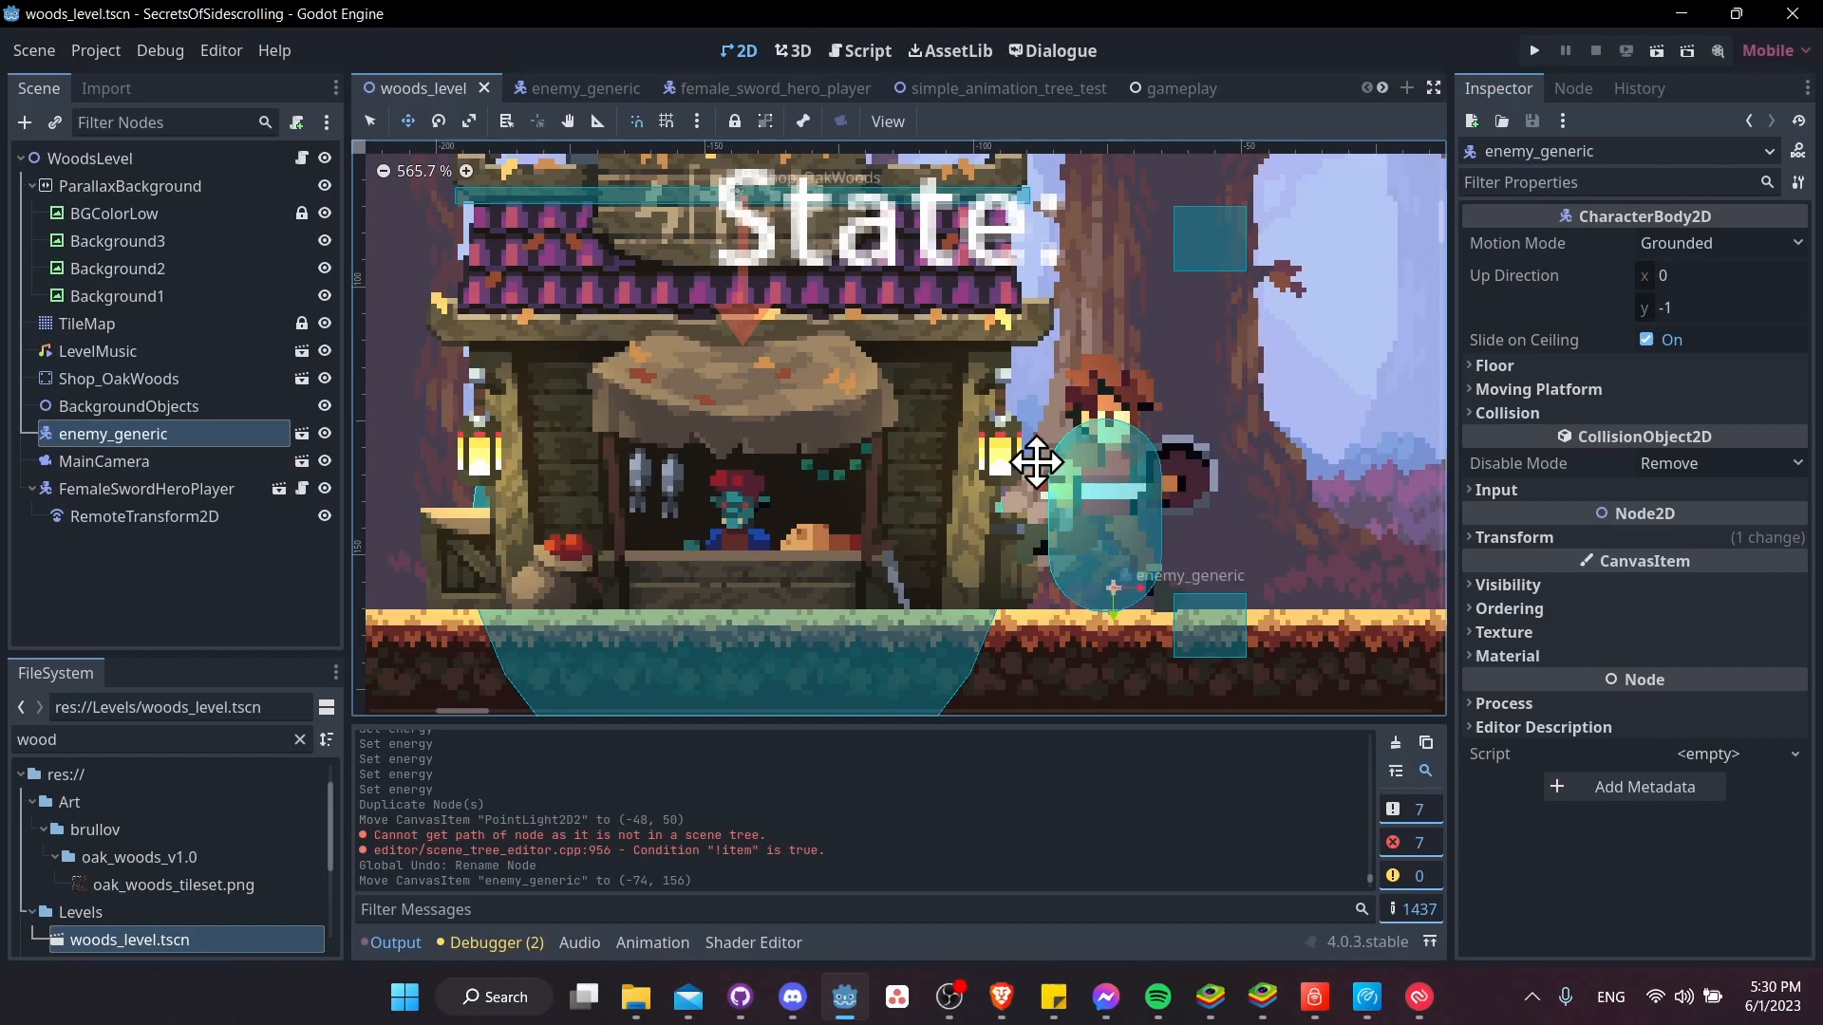
Set the range Z Max of both lights in the Shop_OakWoods scene to -1 and save it
{"action": "left_click", "coordinate": [301, 379]}
{"action": "left_click", "coordinate": [176, 296]}
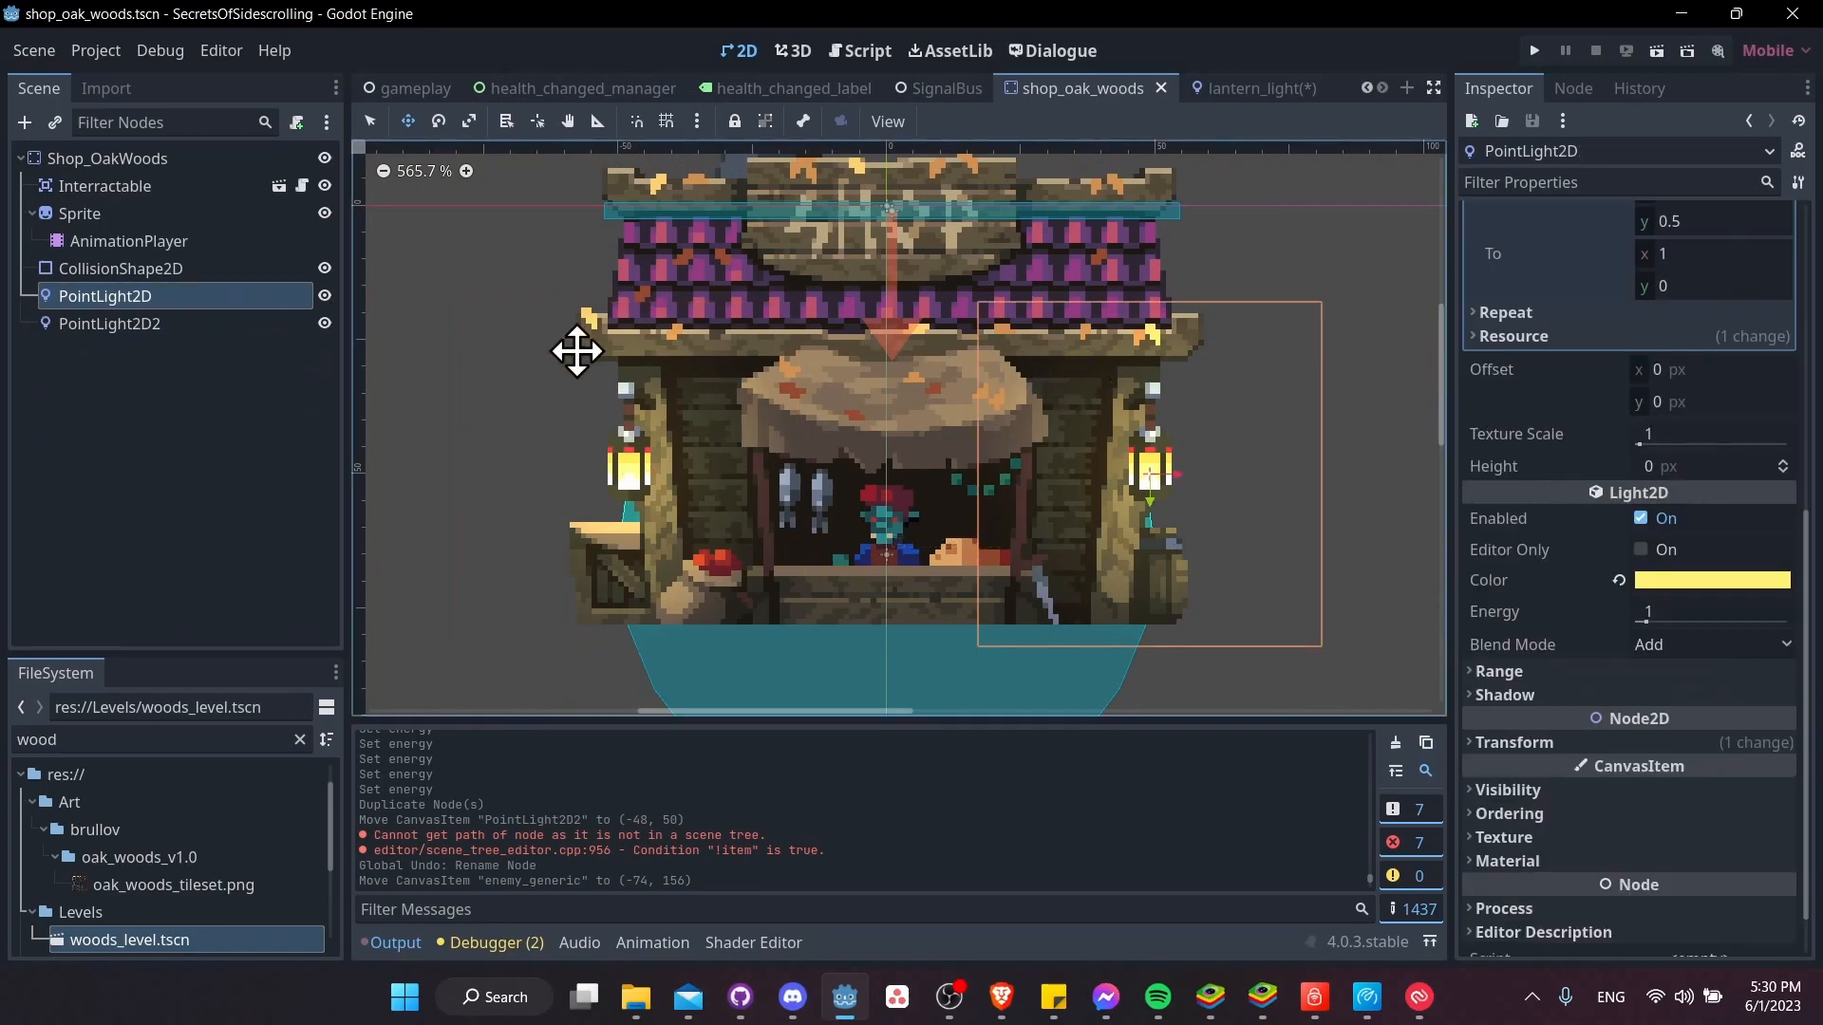
{"action": "left_click", "coordinate": [152, 325], "text": "shift"}
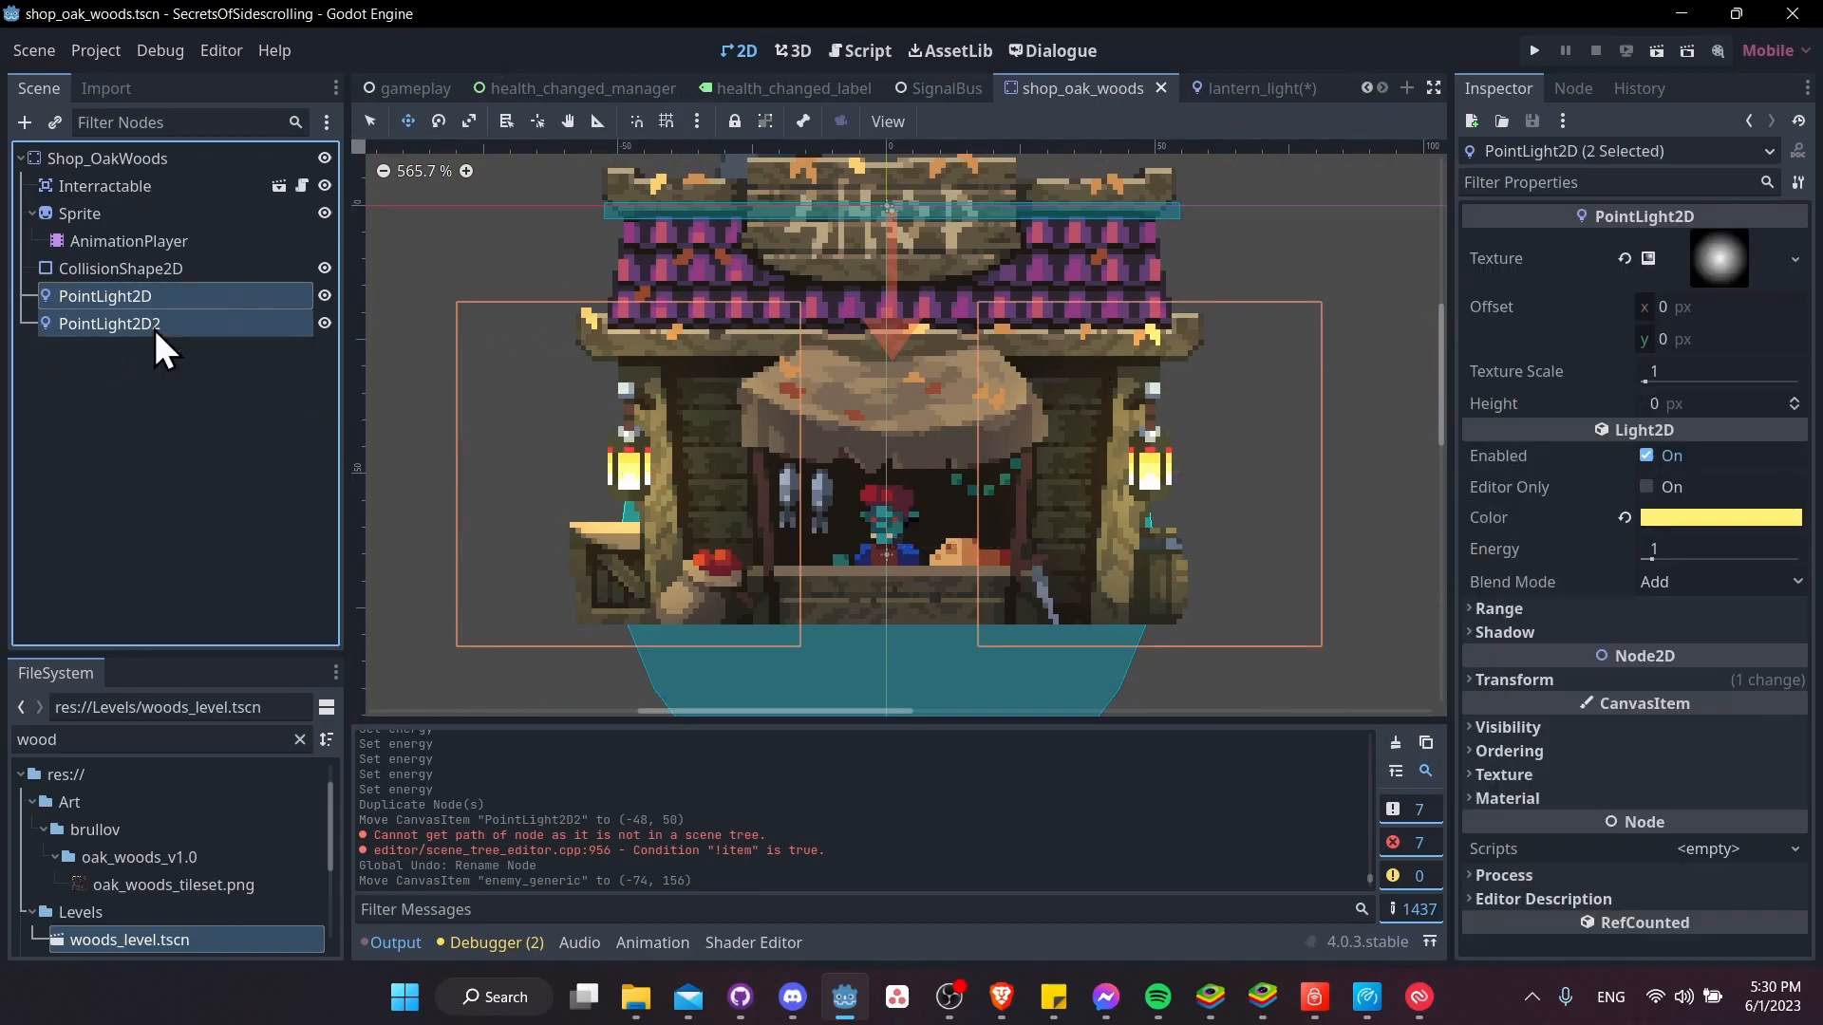
{"action": "left_click", "coordinate": [1643, 606]}
{"action": "scroll", "coordinate": [1536, 562], "scroll_direction": "down", "scroll_amount": 1}
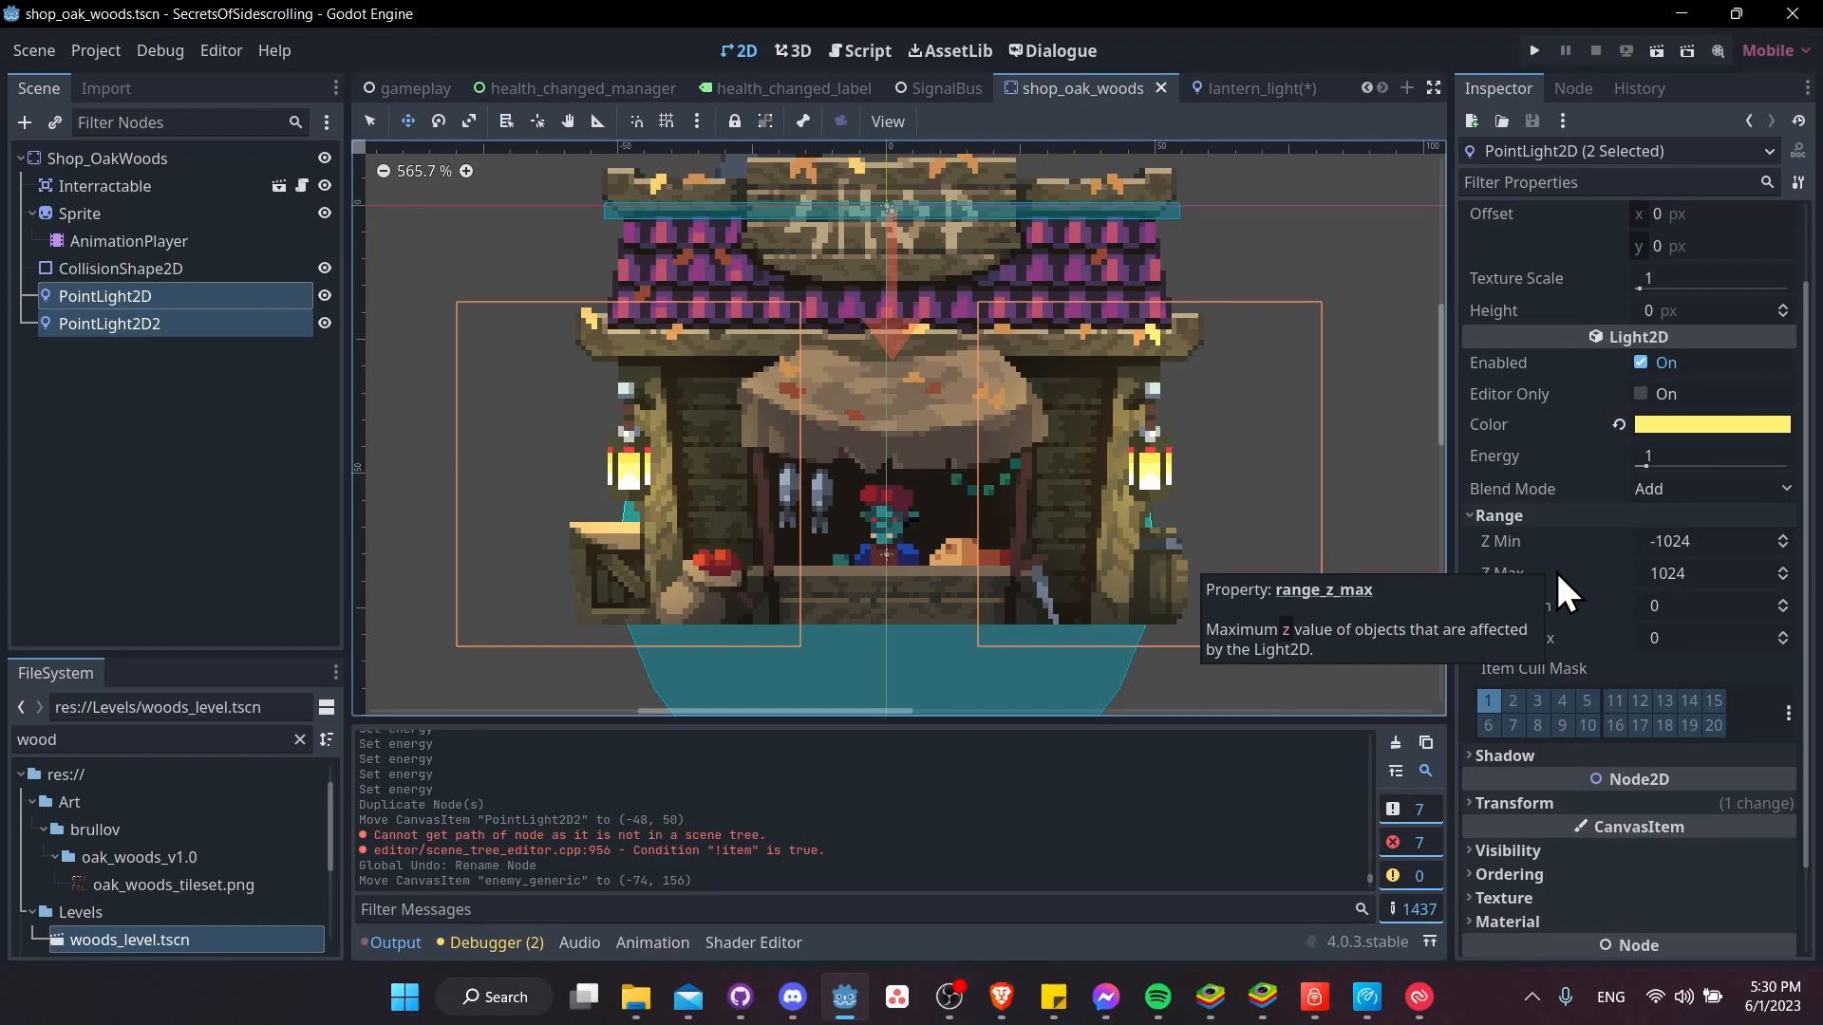
{"action": "left_click", "coordinate": [1727, 575]}
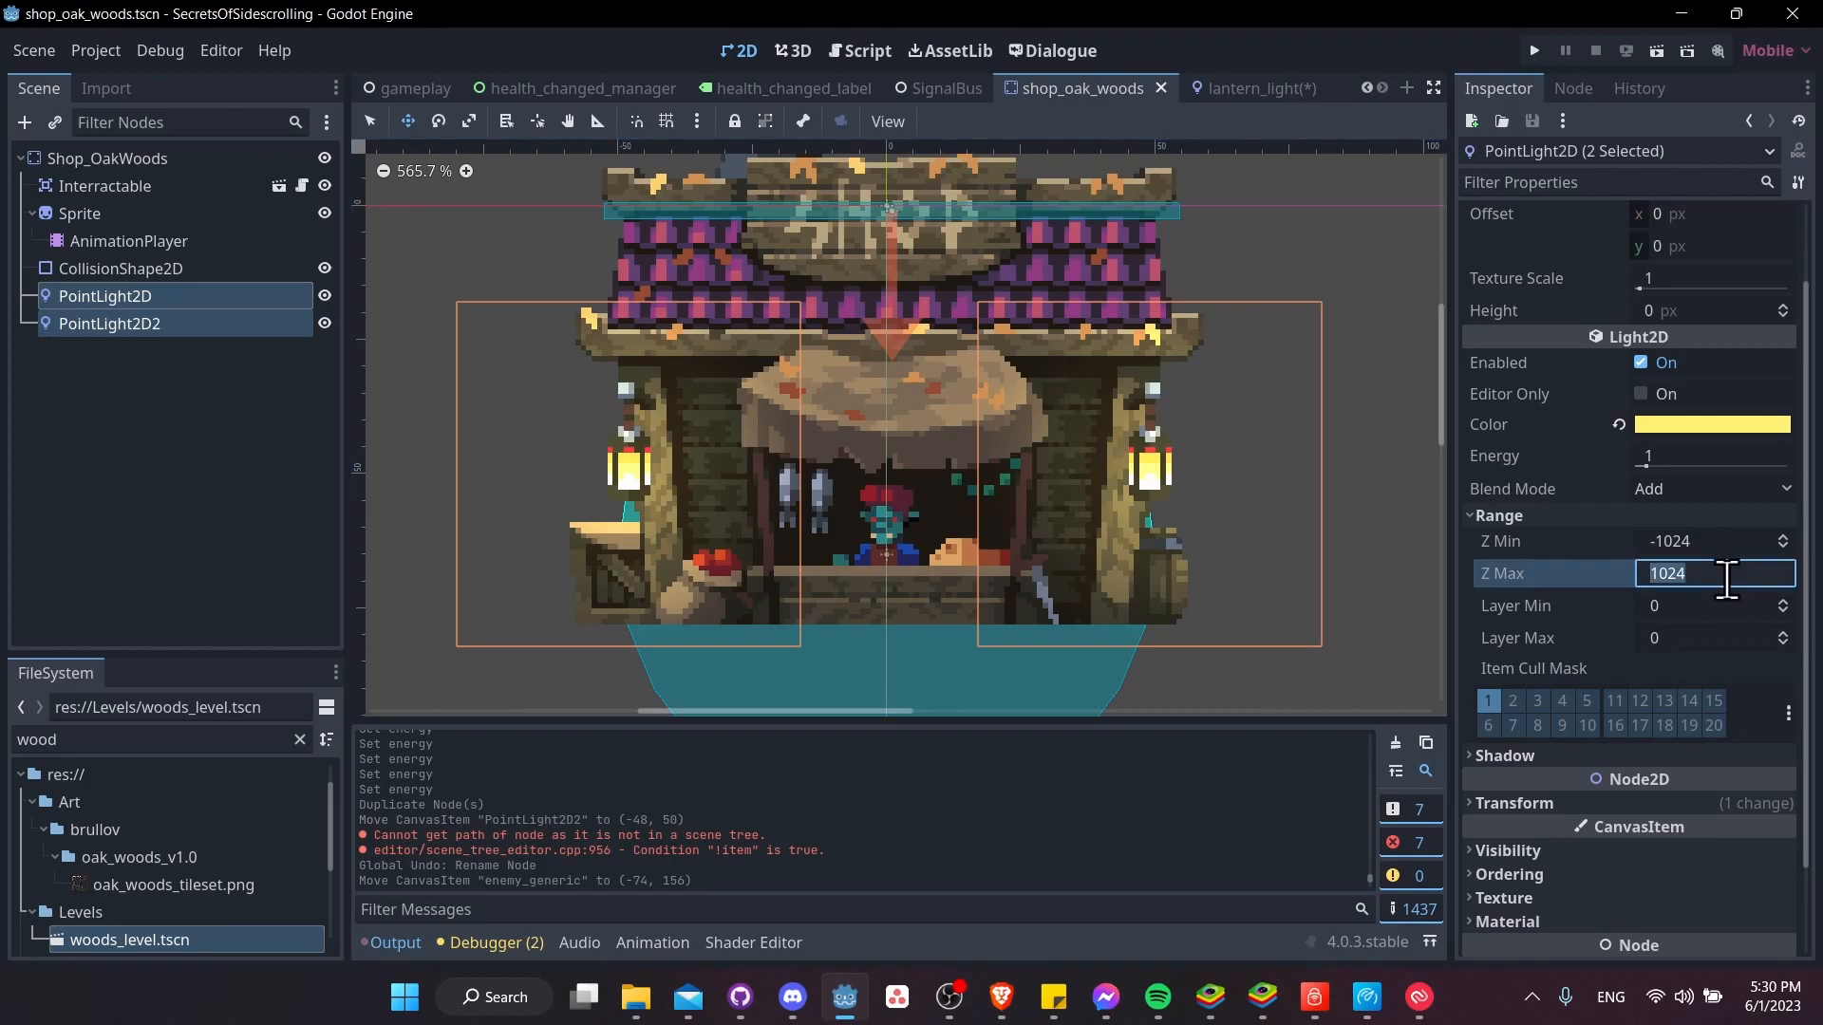
{"action": "type", "text": "-1"}
{"action": "key", "text": "Return"}
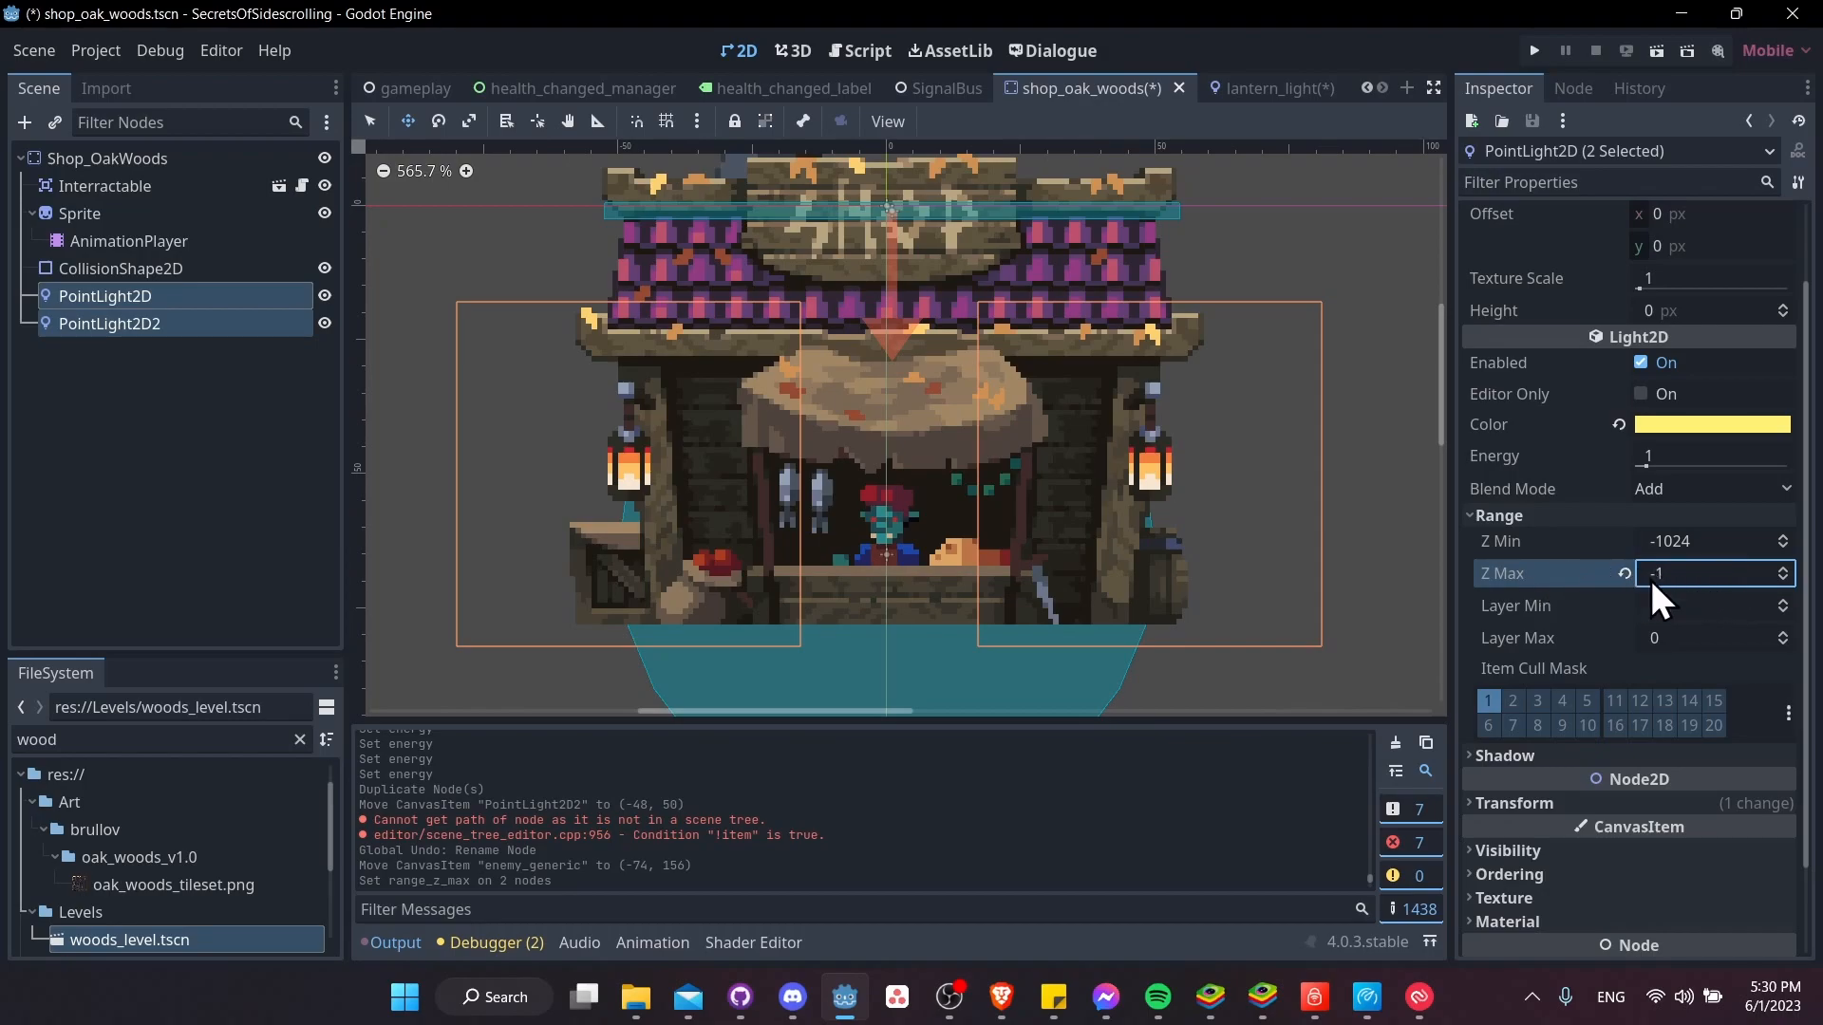
{"action": "key", "text": "ctrl+s"}
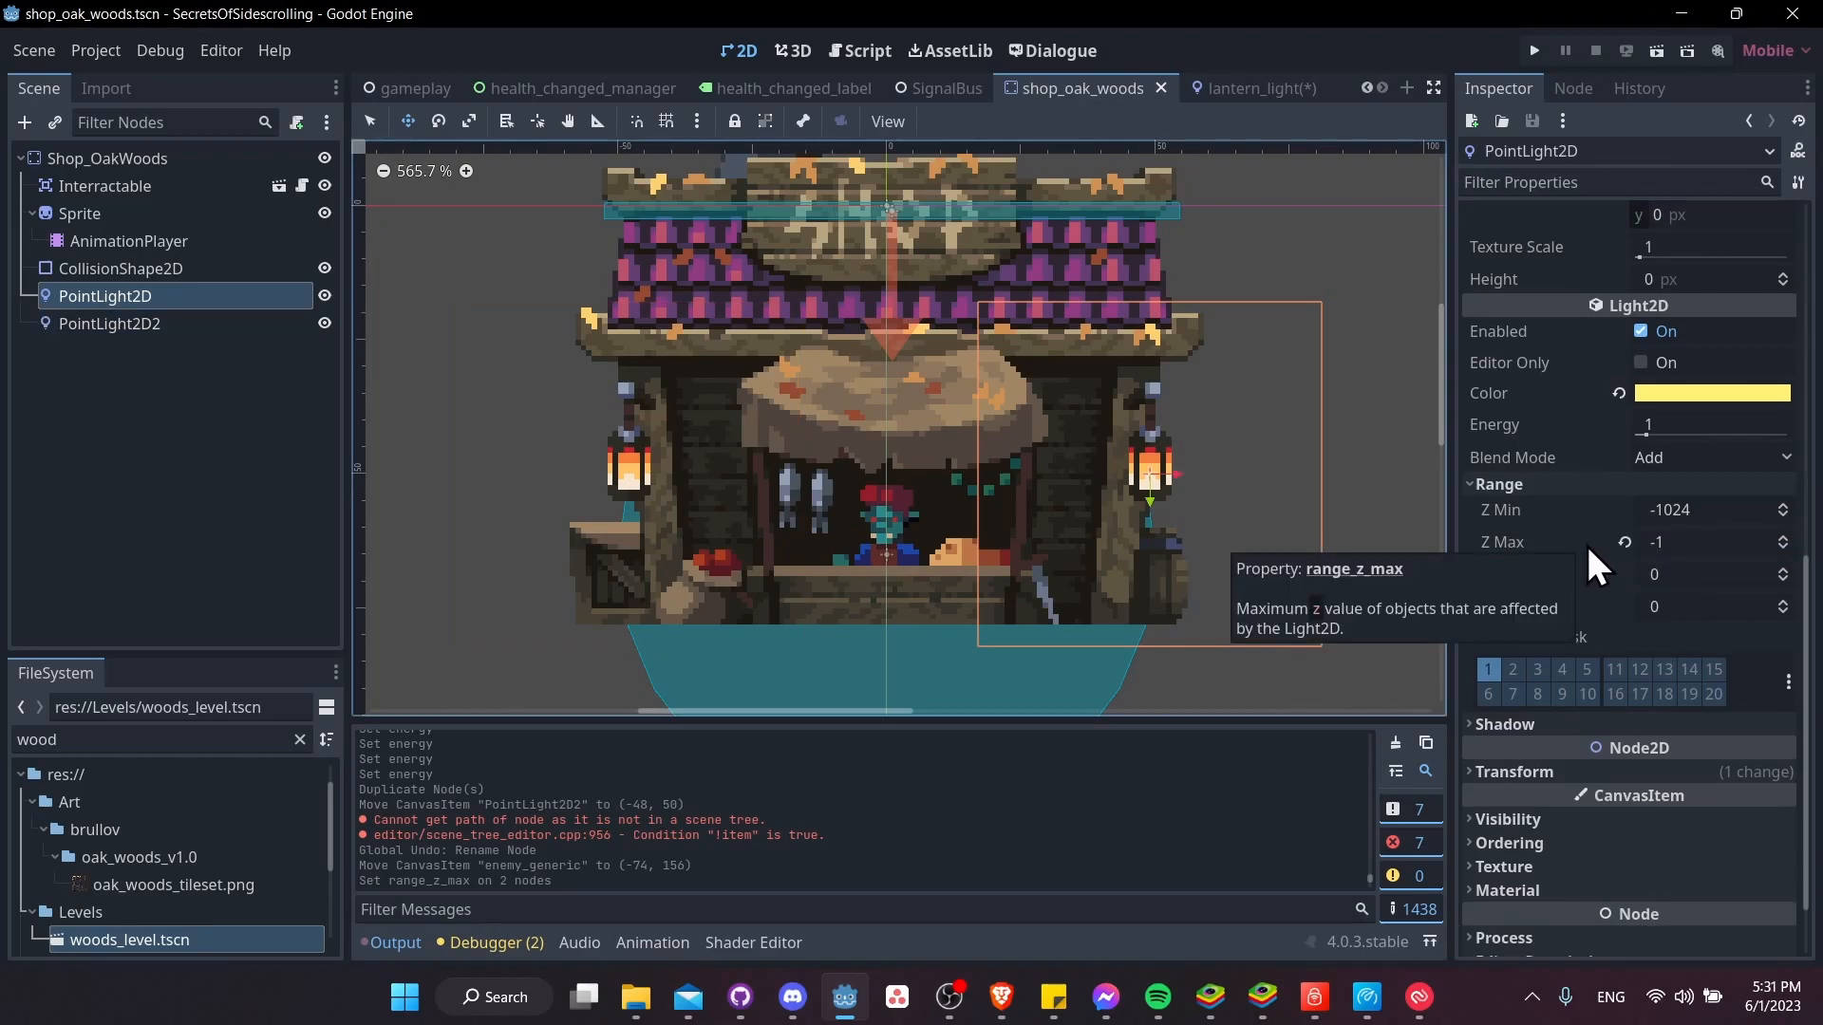
Set the Z Index of the Shop_OakWoods root node to -100
{"action": "left_click", "coordinate": [131, 161]}
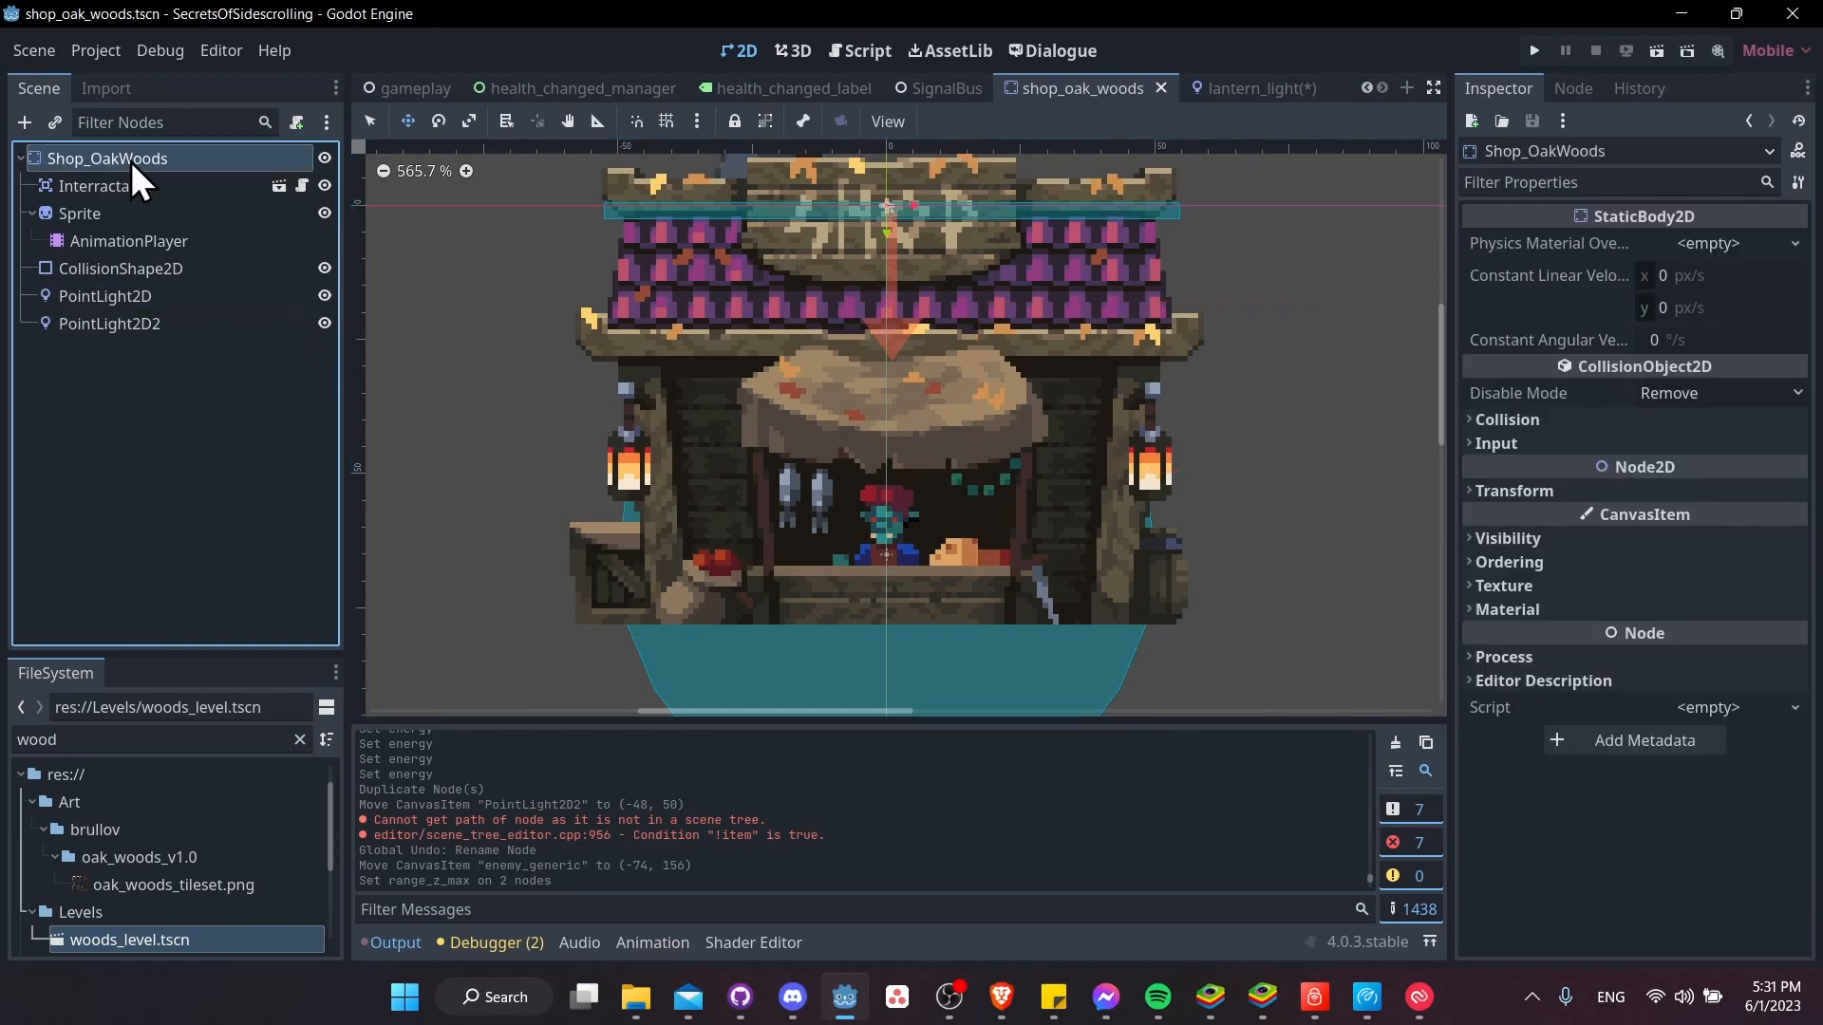
{"action": "left_click", "coordinate": [1523, 490]}
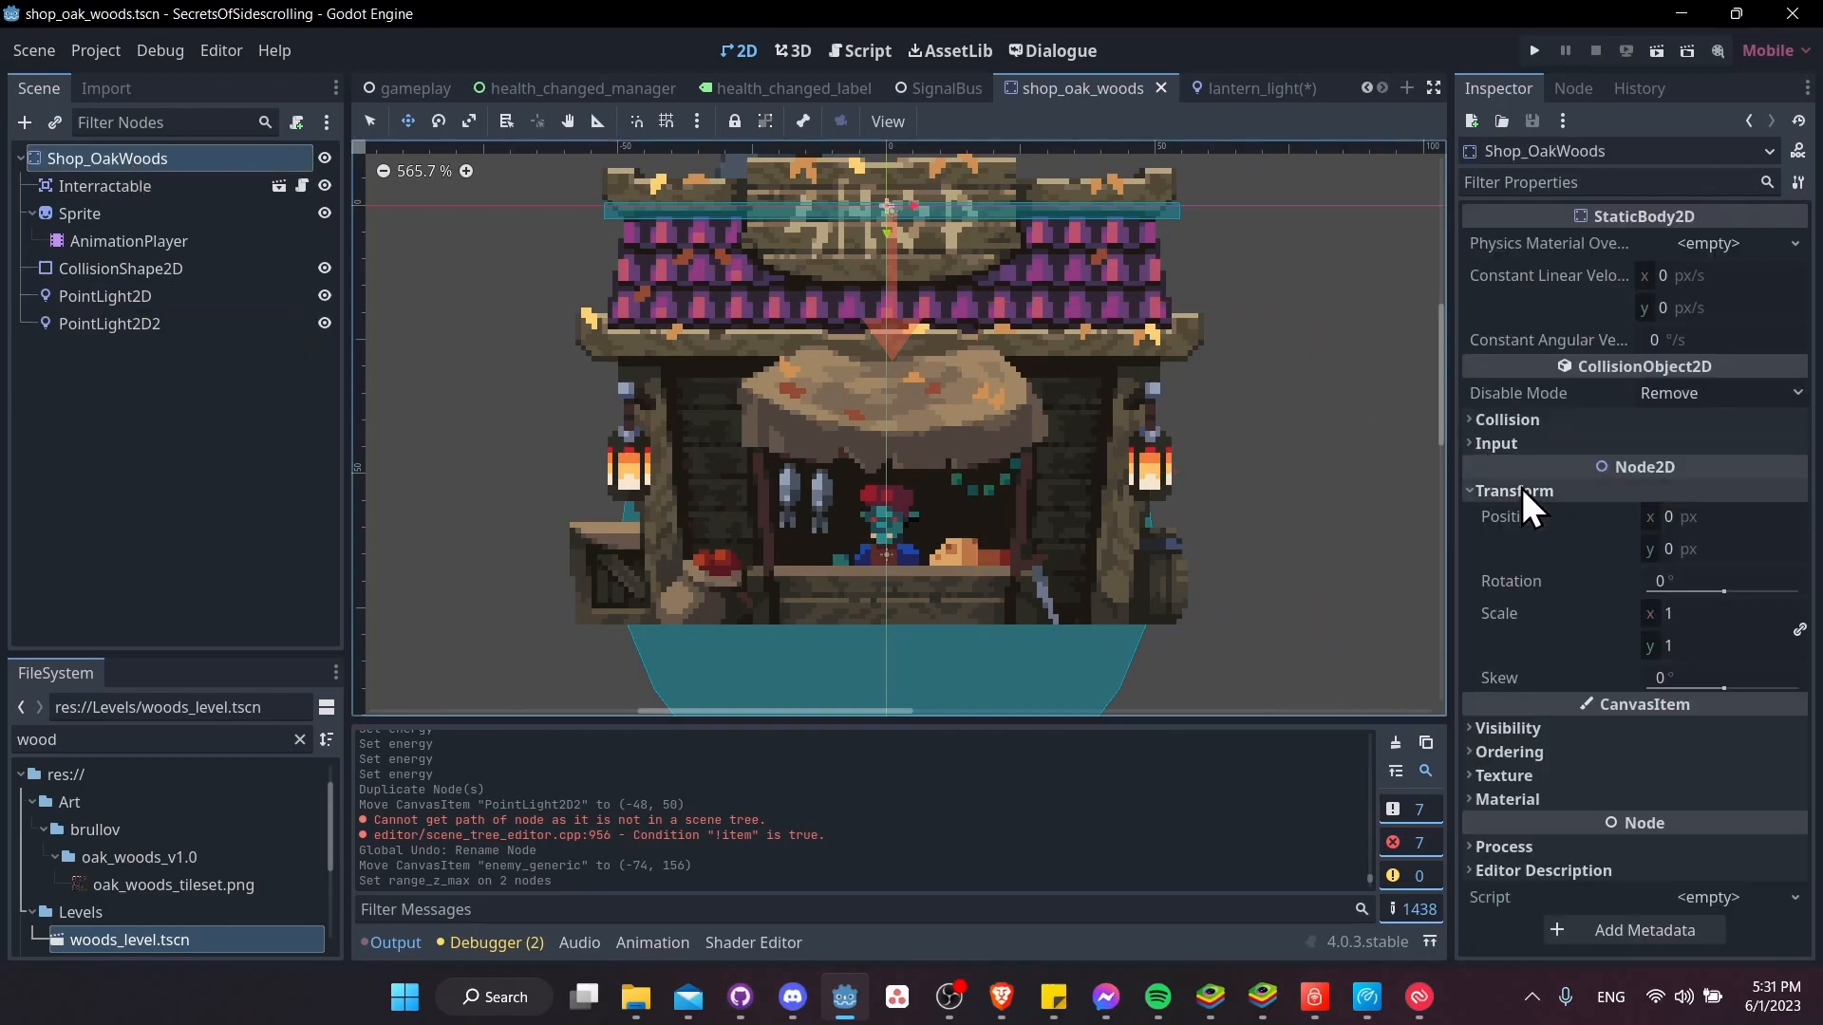
{"action": "left_click", "coordinate": [1522, 490]}
{"action": "left_click", "coordinate": [1563, 562]}
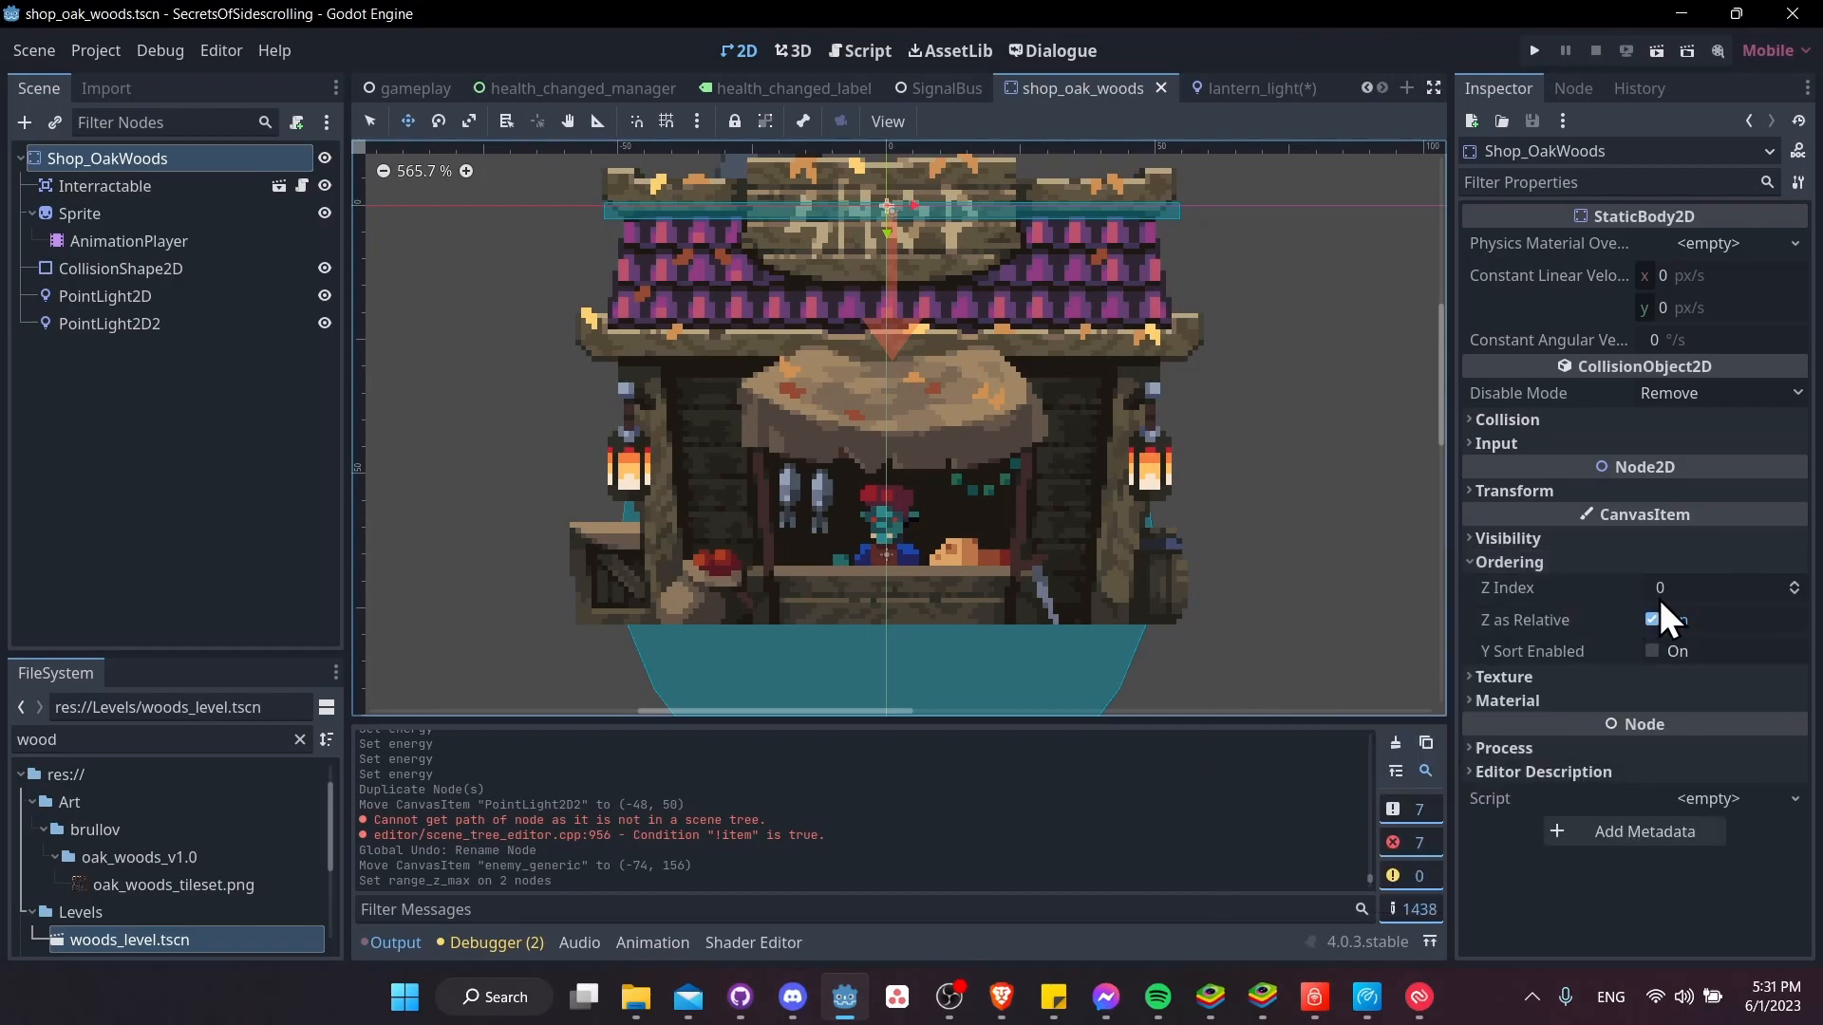
{"action": "left_click", "coordinate": [1695, 587]}
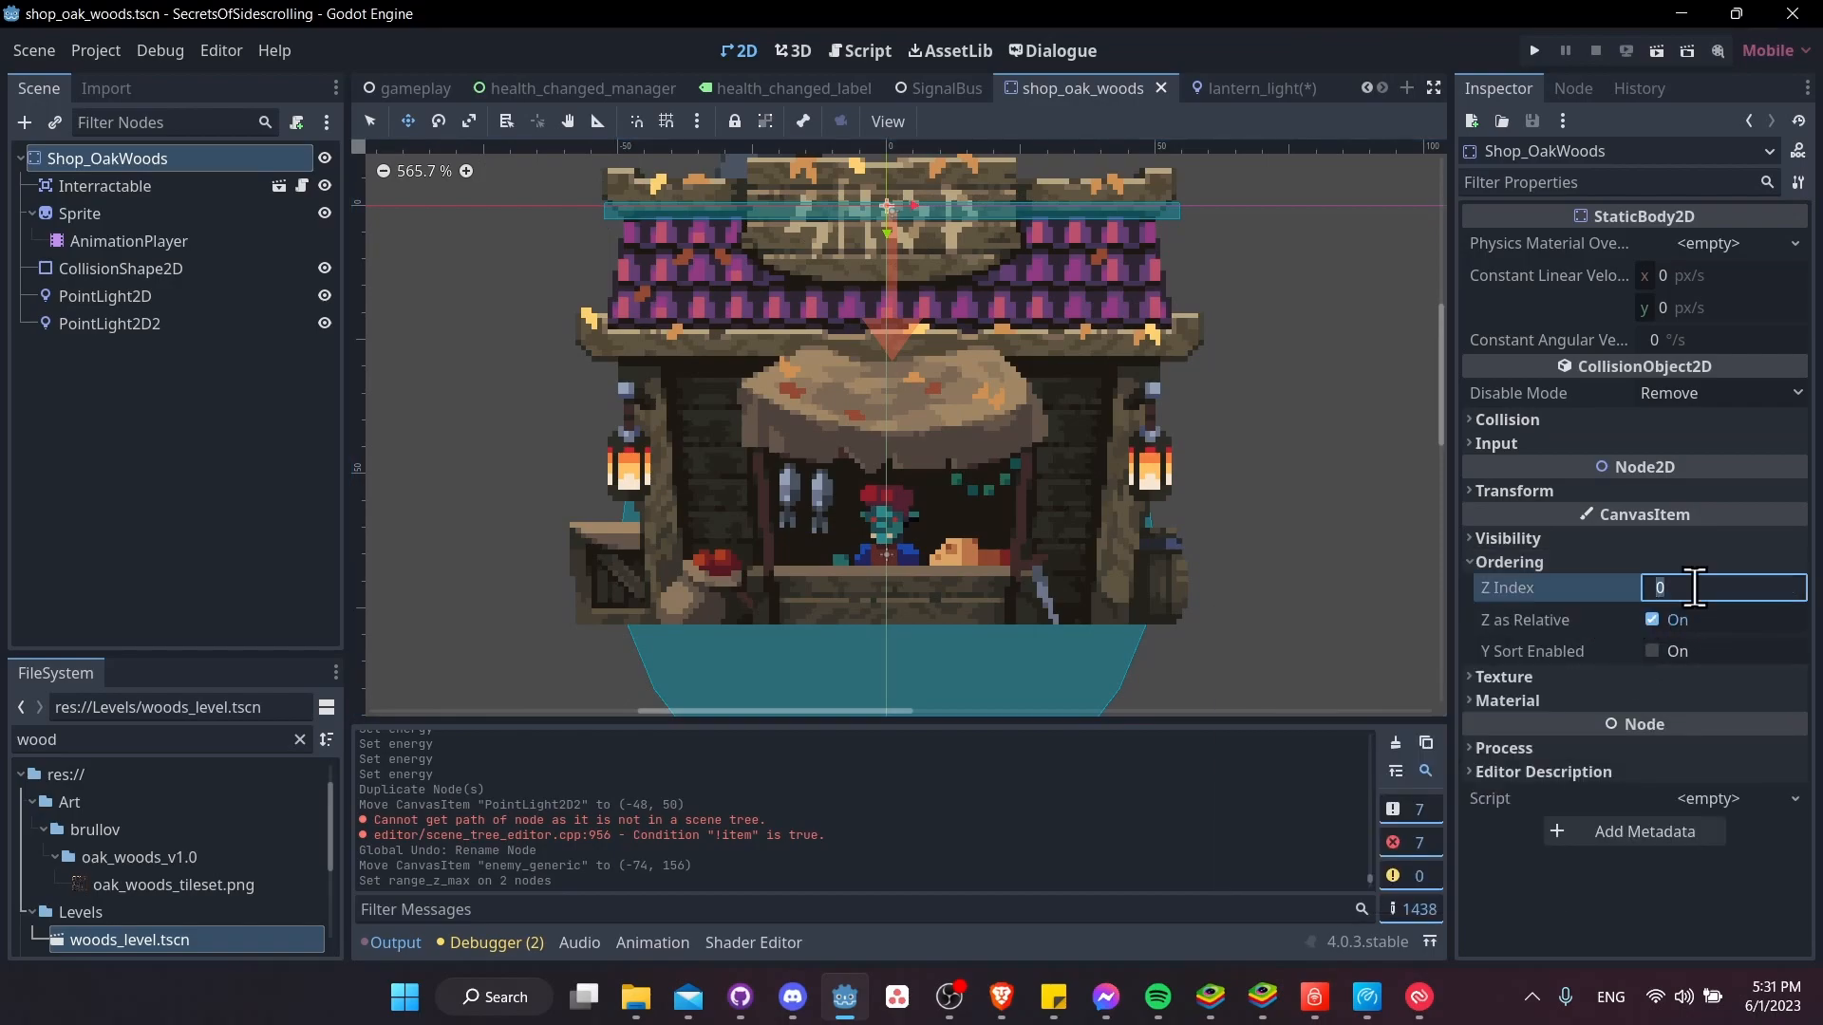
{"action": "type", "text": "-100"}
{"action": "key", "text": "Return"}
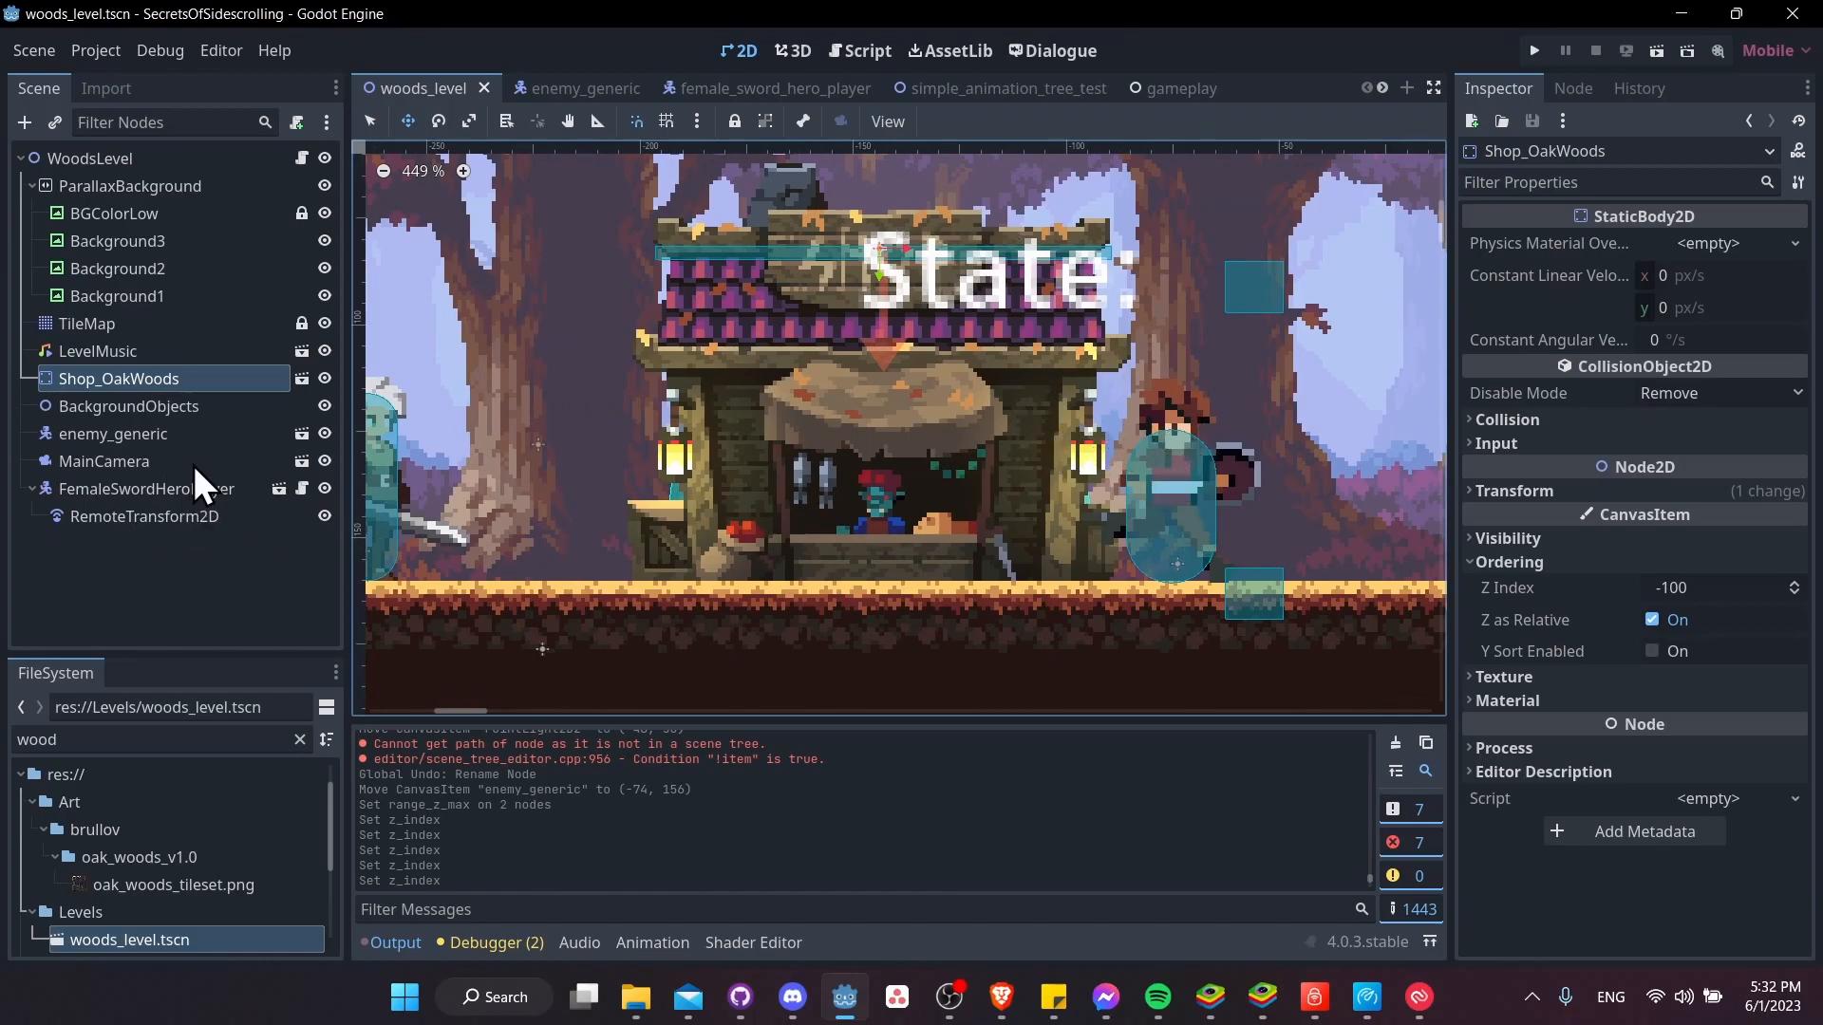
Try a Z Index of -1 on enemy_generic in the woods level, and undo the change
{"action": "left_click", "coordinate": [164, 432]}
{"action": "left_click", "coordinate": [1670, 628]}
{"action": "type", "text": "-1"}
{"action": "key", "text": "Return"}
{"action": "key", "text": "ctrl+z"}
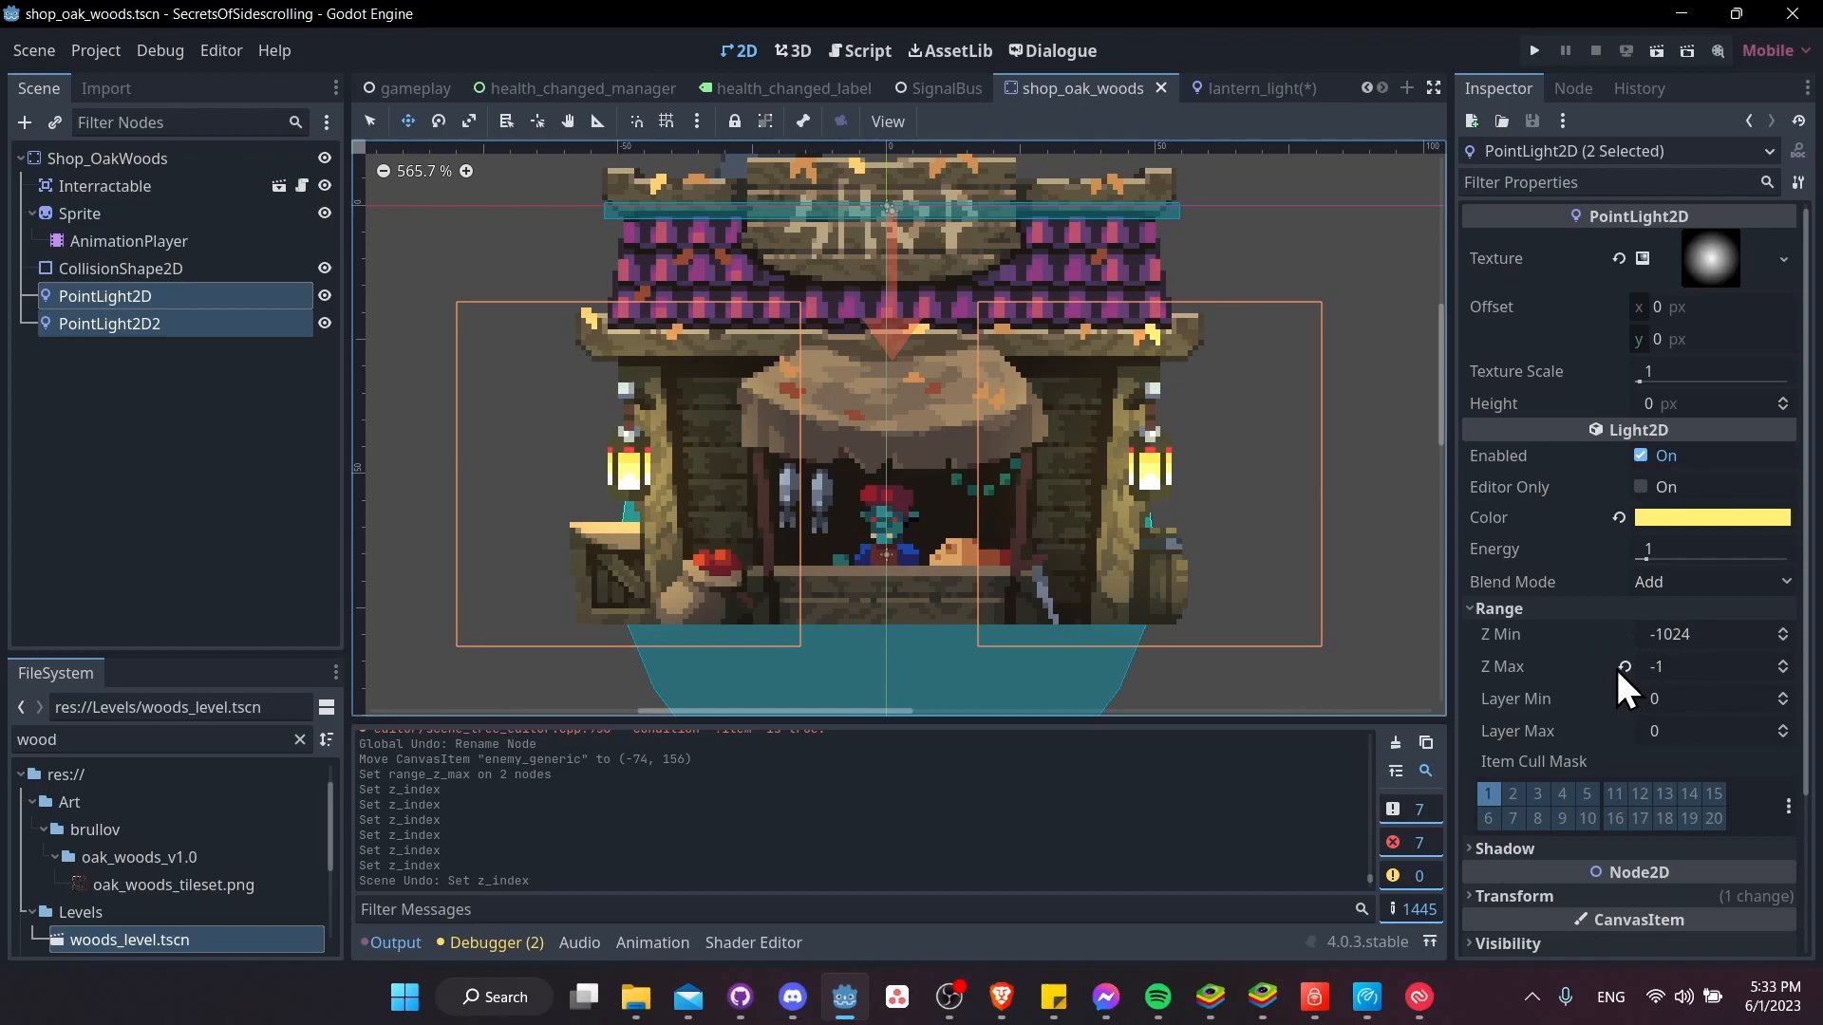
Reset the range Z Max of both shop lights to the default 1024, save the scene, and switch to lantern_light
{"action": "left_click", "coordinate": [1624, 667]}
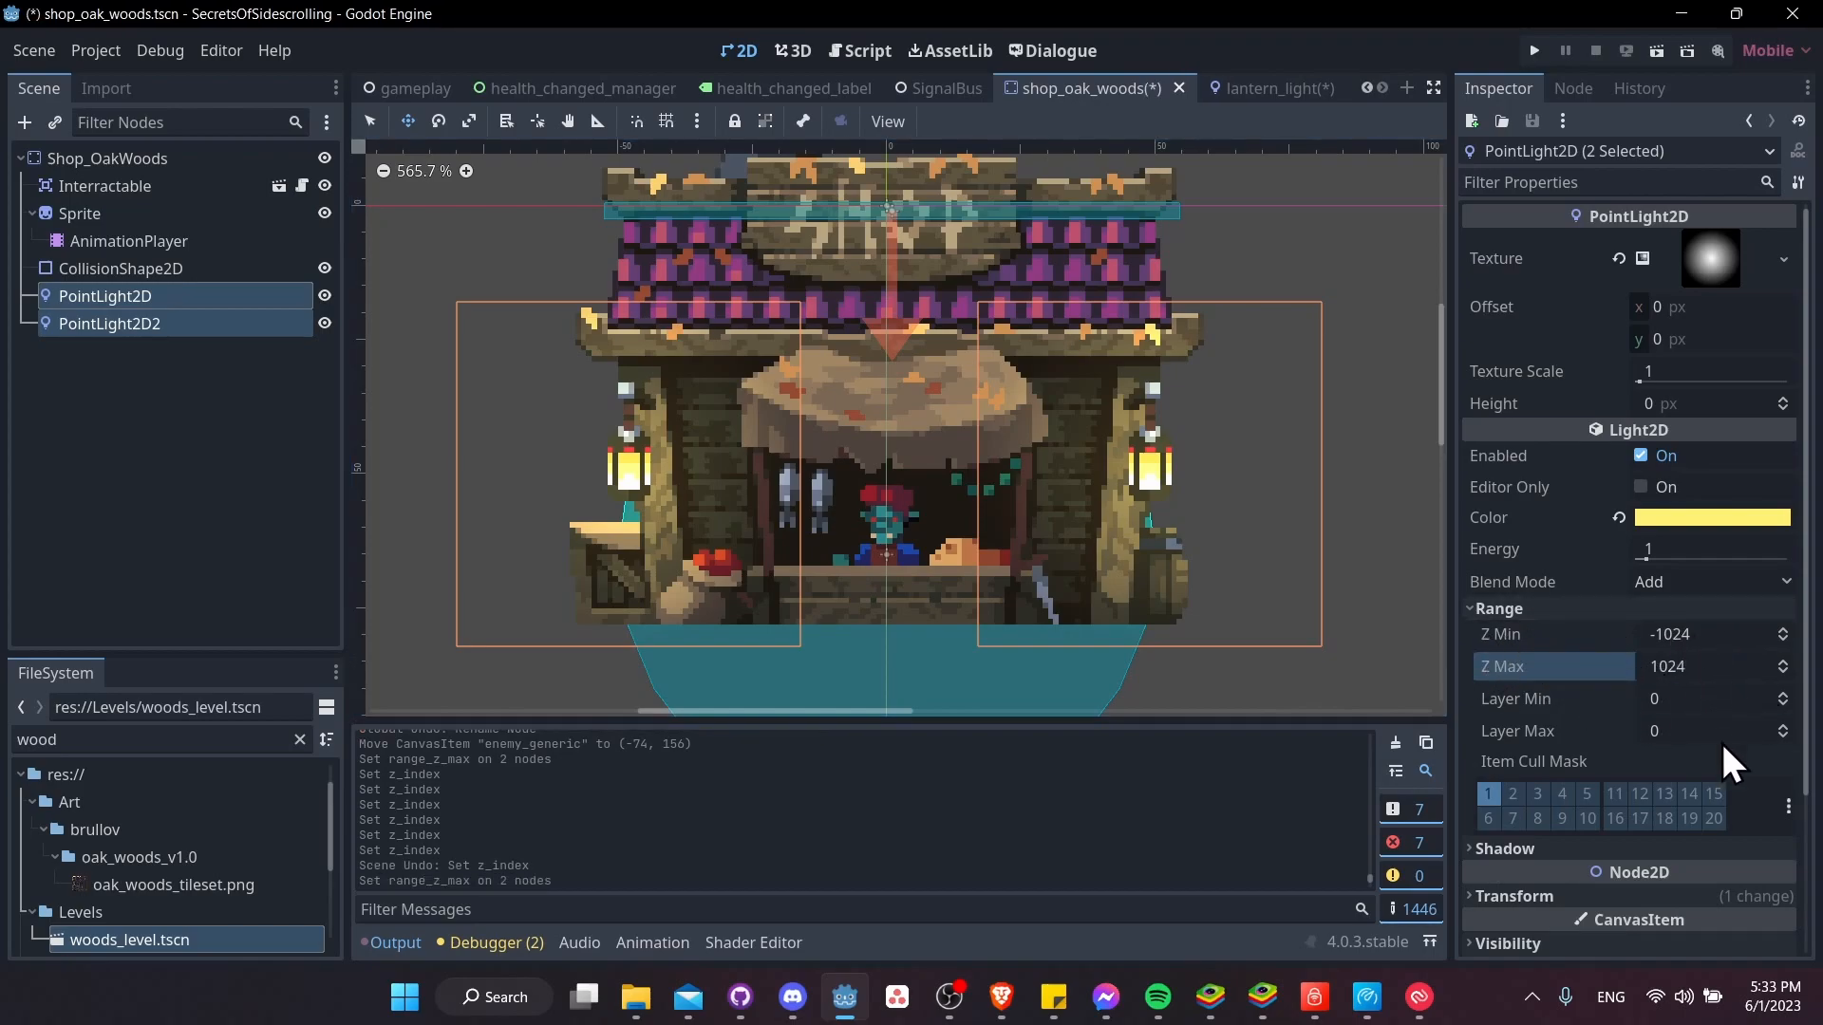
{"action": "key", "text": "ctrl+s"}
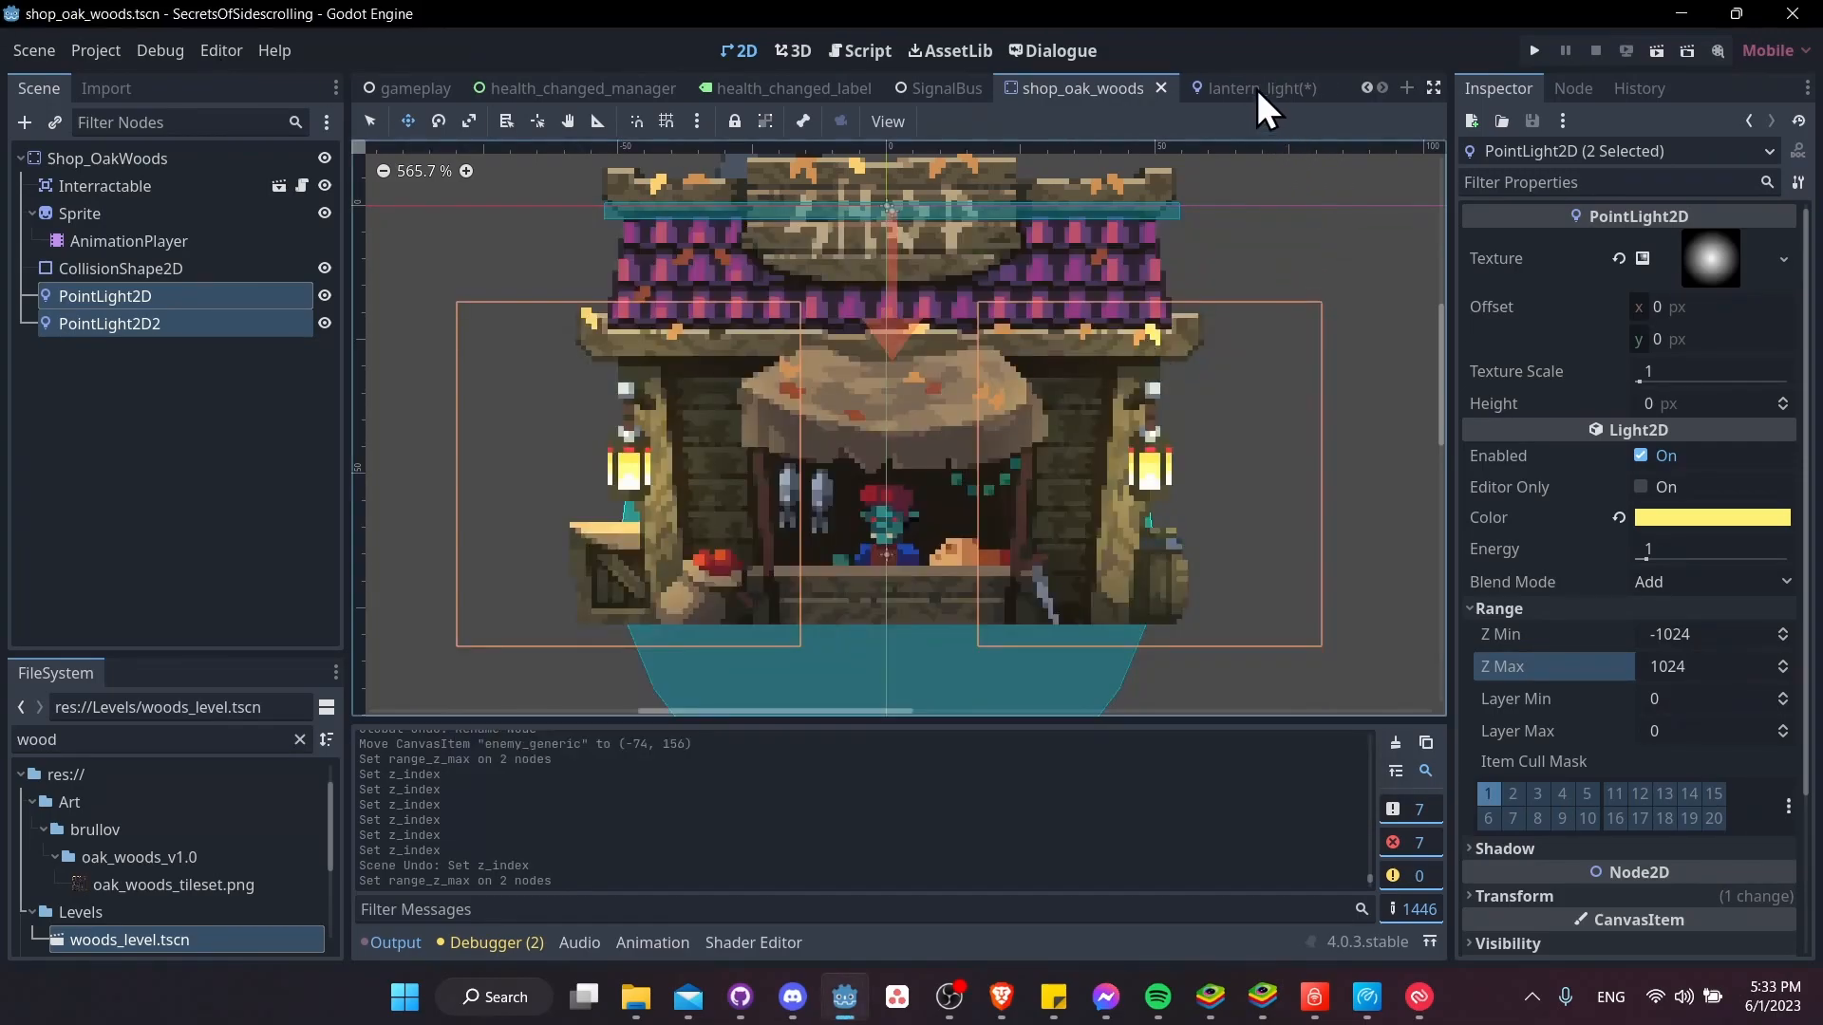
{"action": "left_click", "coordinate": [1257, 89]}
{"action": "left_click", "coordinate": [1290, 88]}
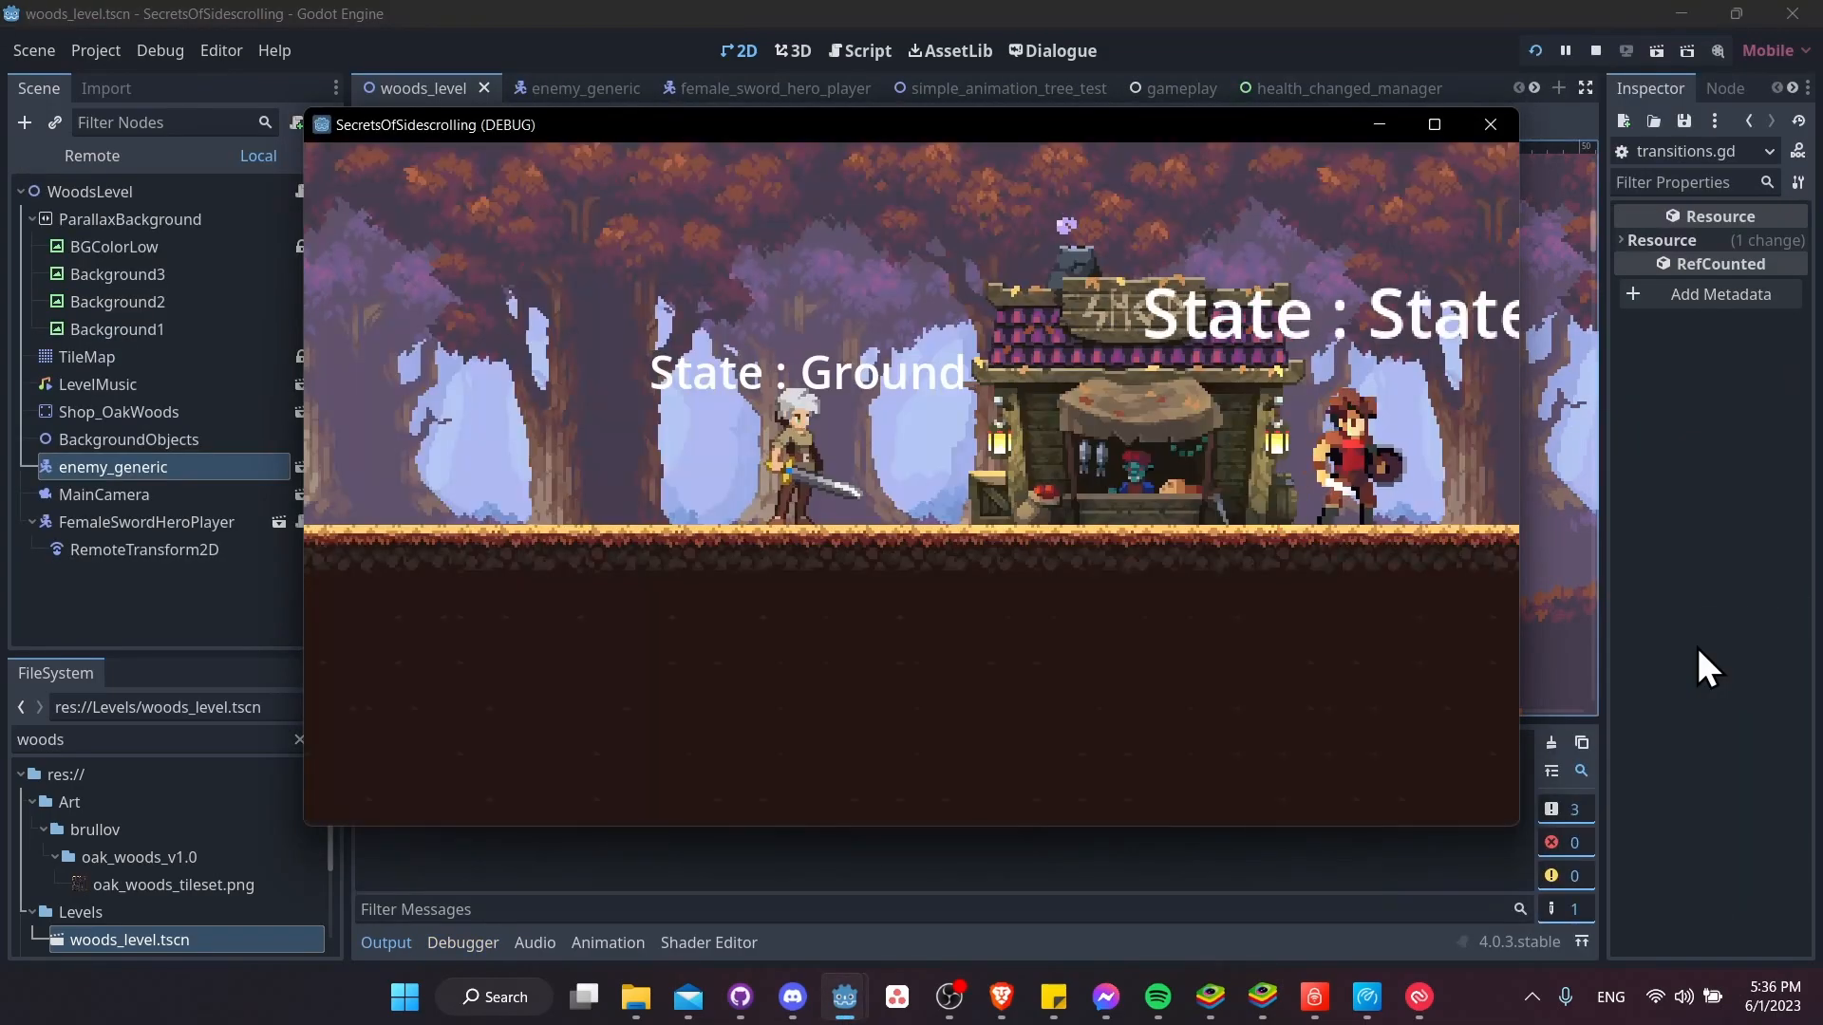
Walk the player character right past the shop's lanterns in the running game to check how the lights affect it
{"action": "key", "text": "d"}
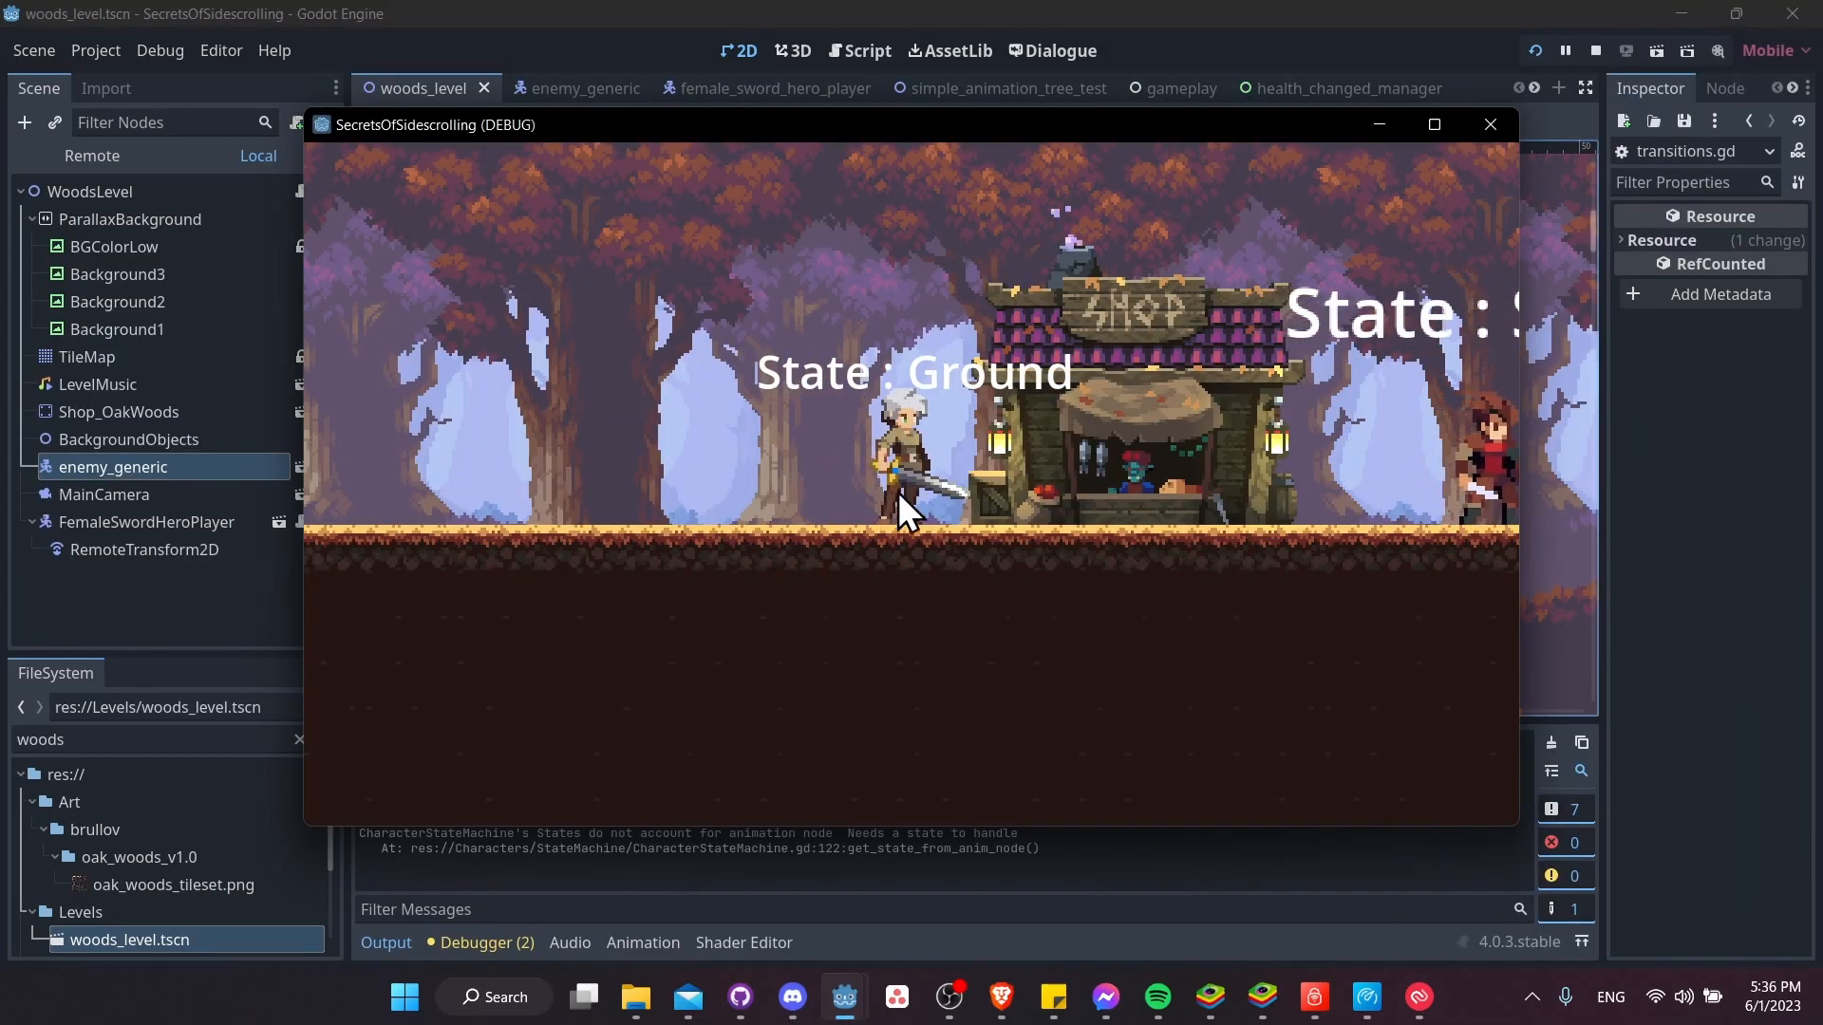
{"action": "key", "text": "d"}
{"action": "key", "text": "d"}
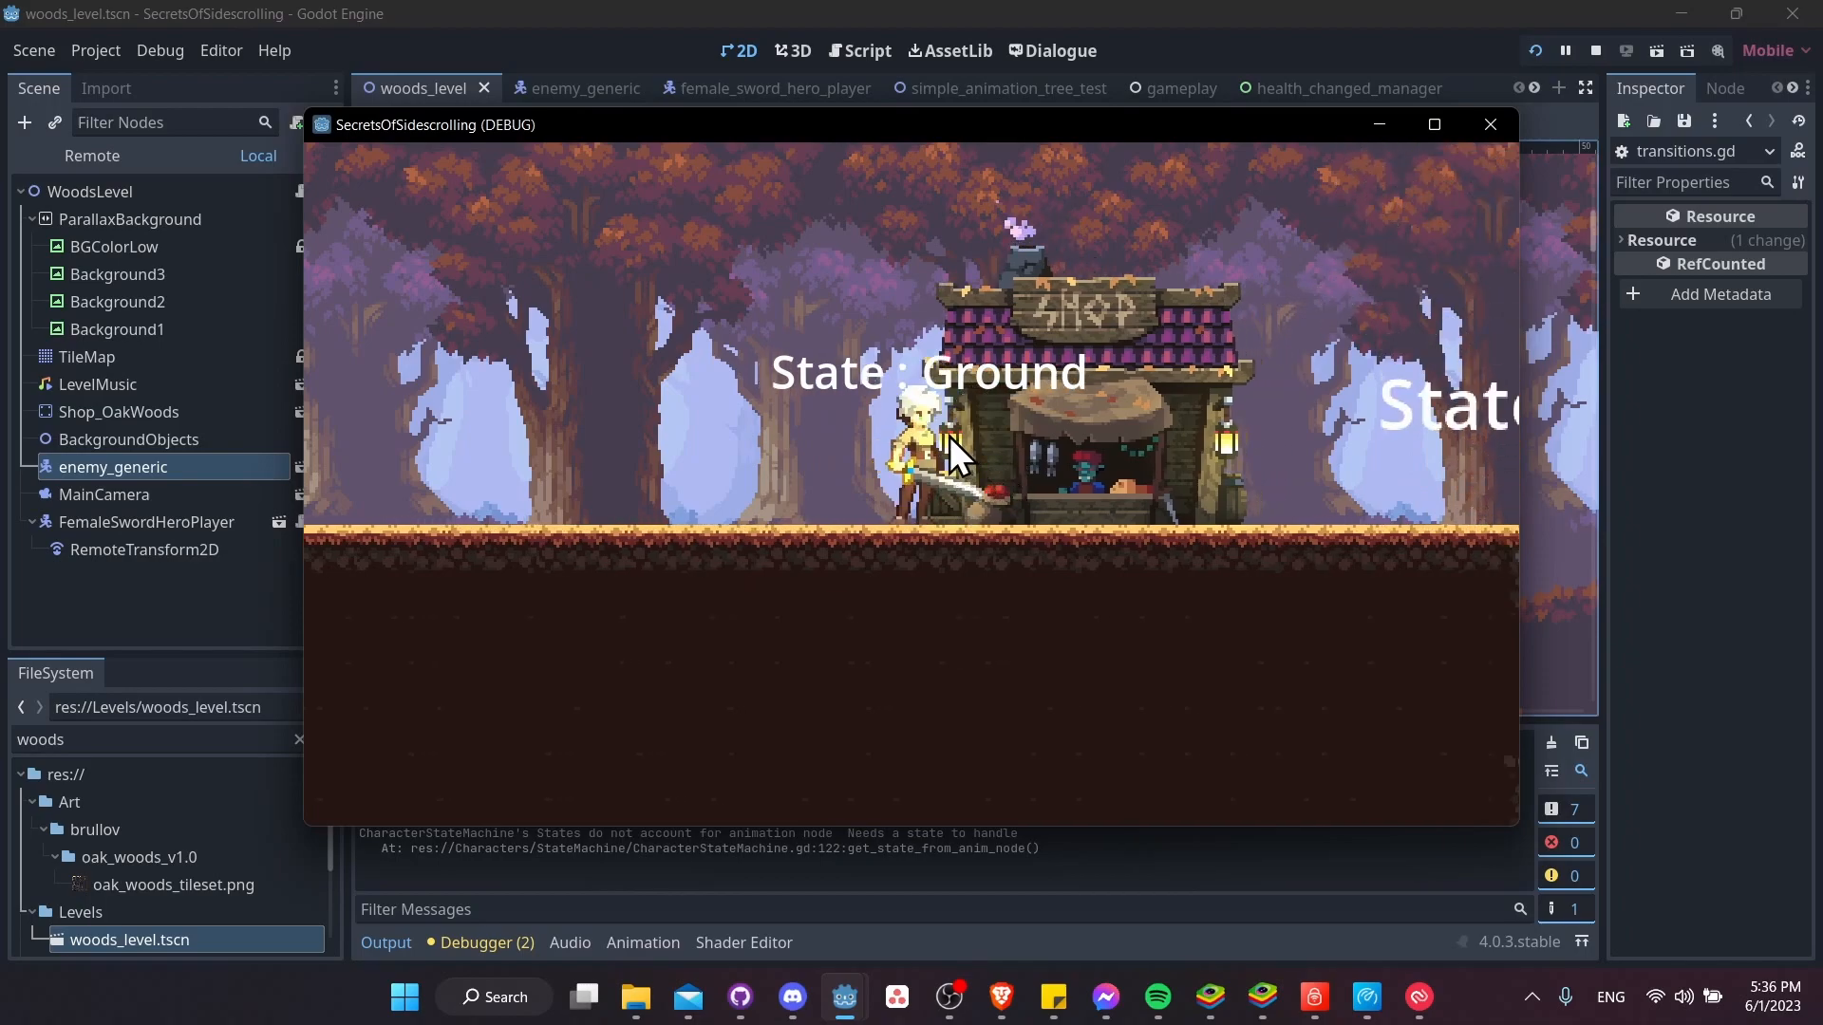
{"action": "key", "text": "d"}
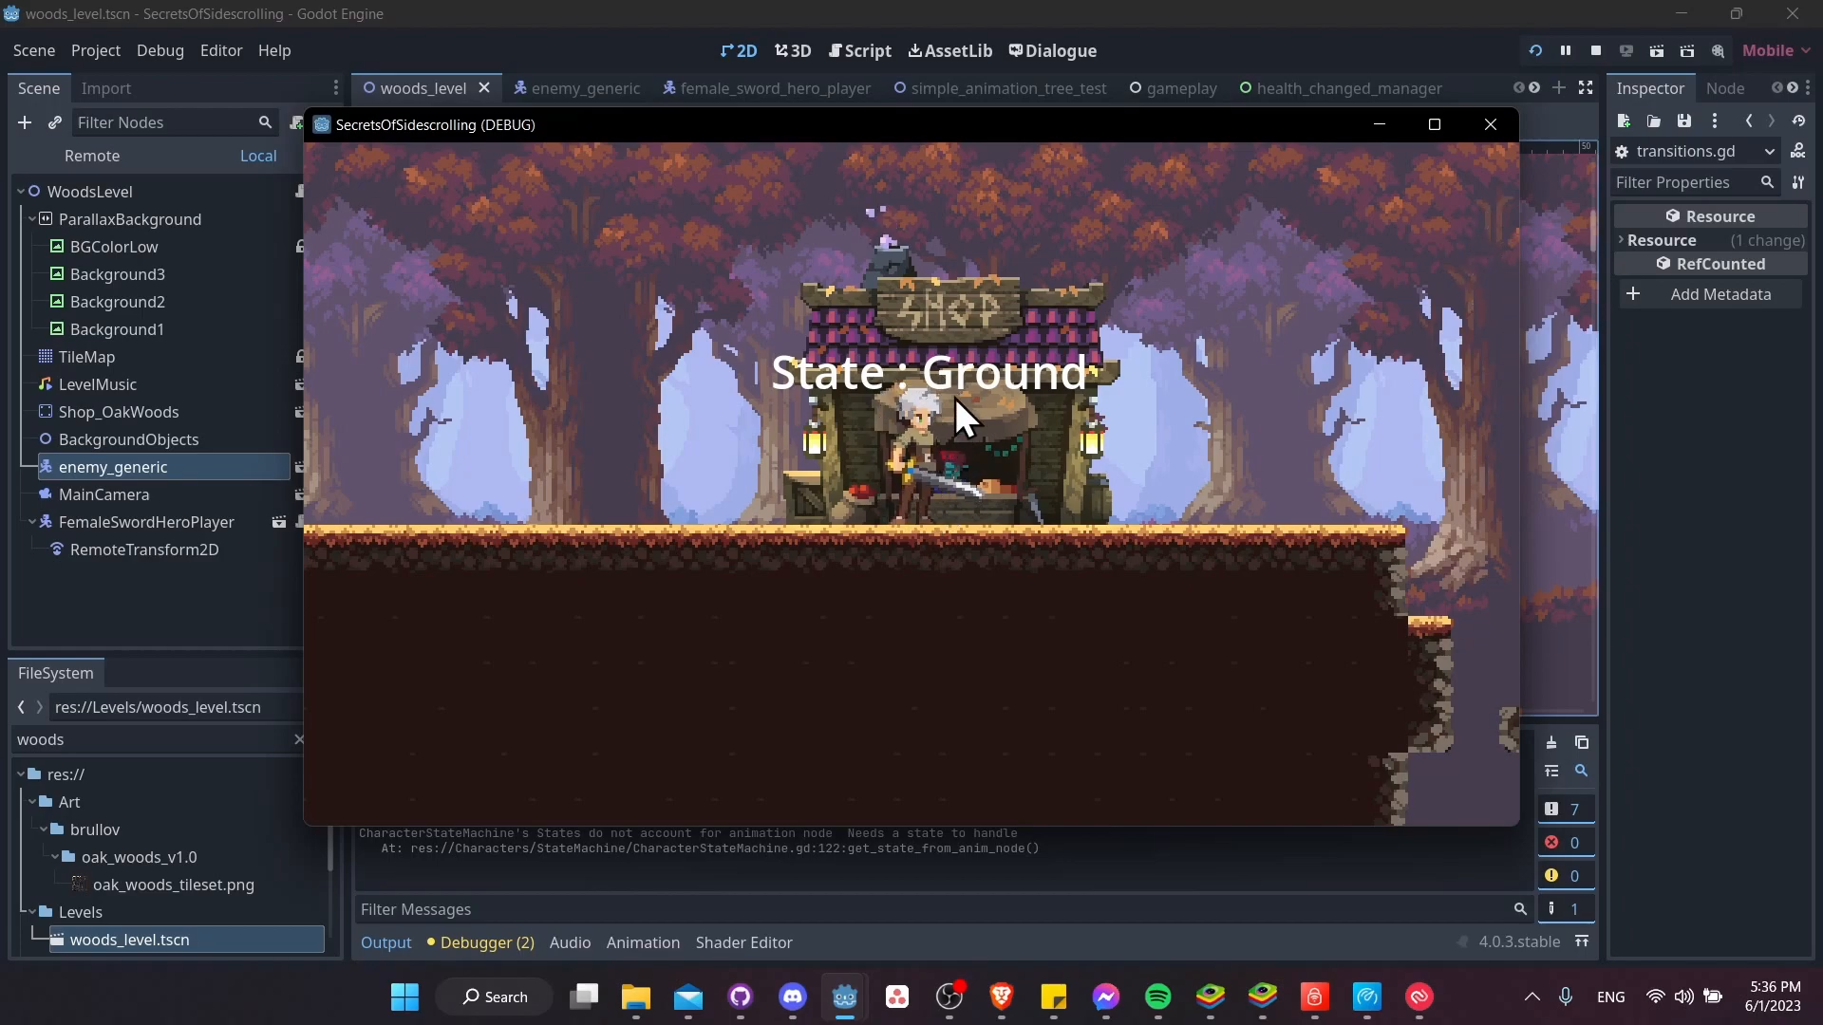
Walk the player character back and forth past the shop's right lantern to compare its lighting, and stop the game
{"action": "key", "text": "d"}
{"action": "key", "text": "d"}
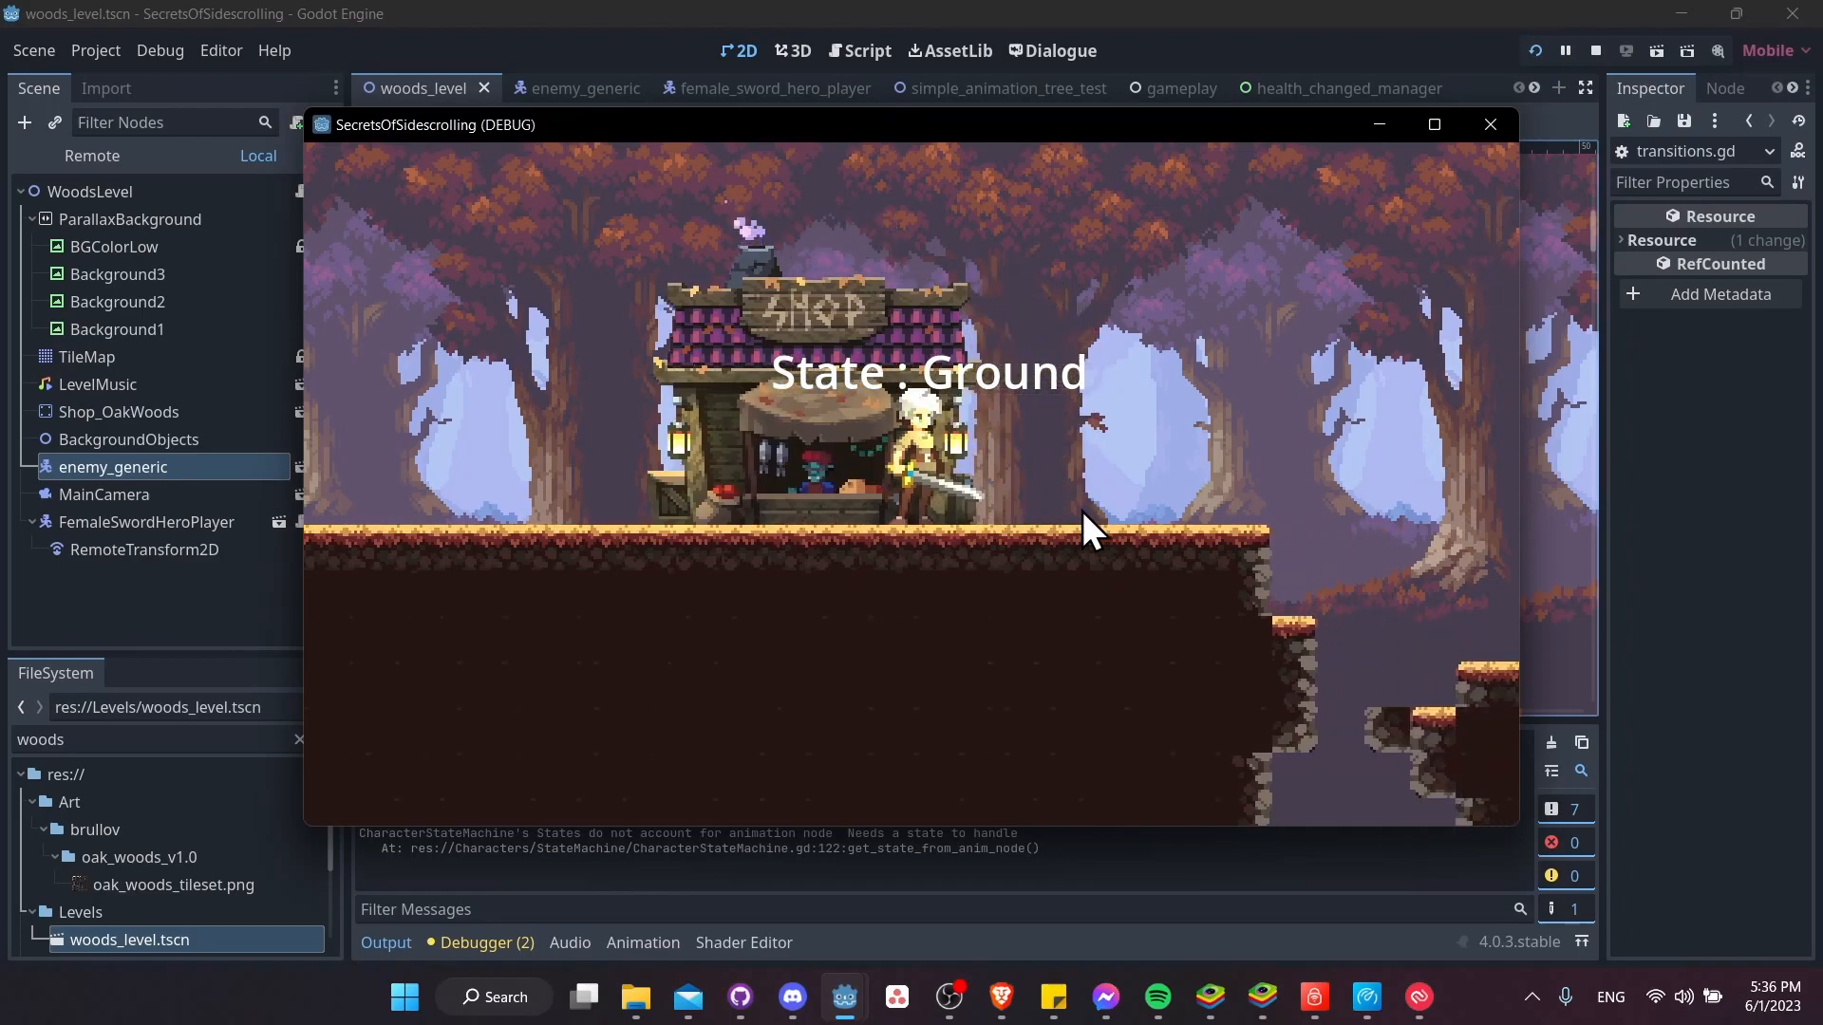
{"action": "key", "text": "d"}
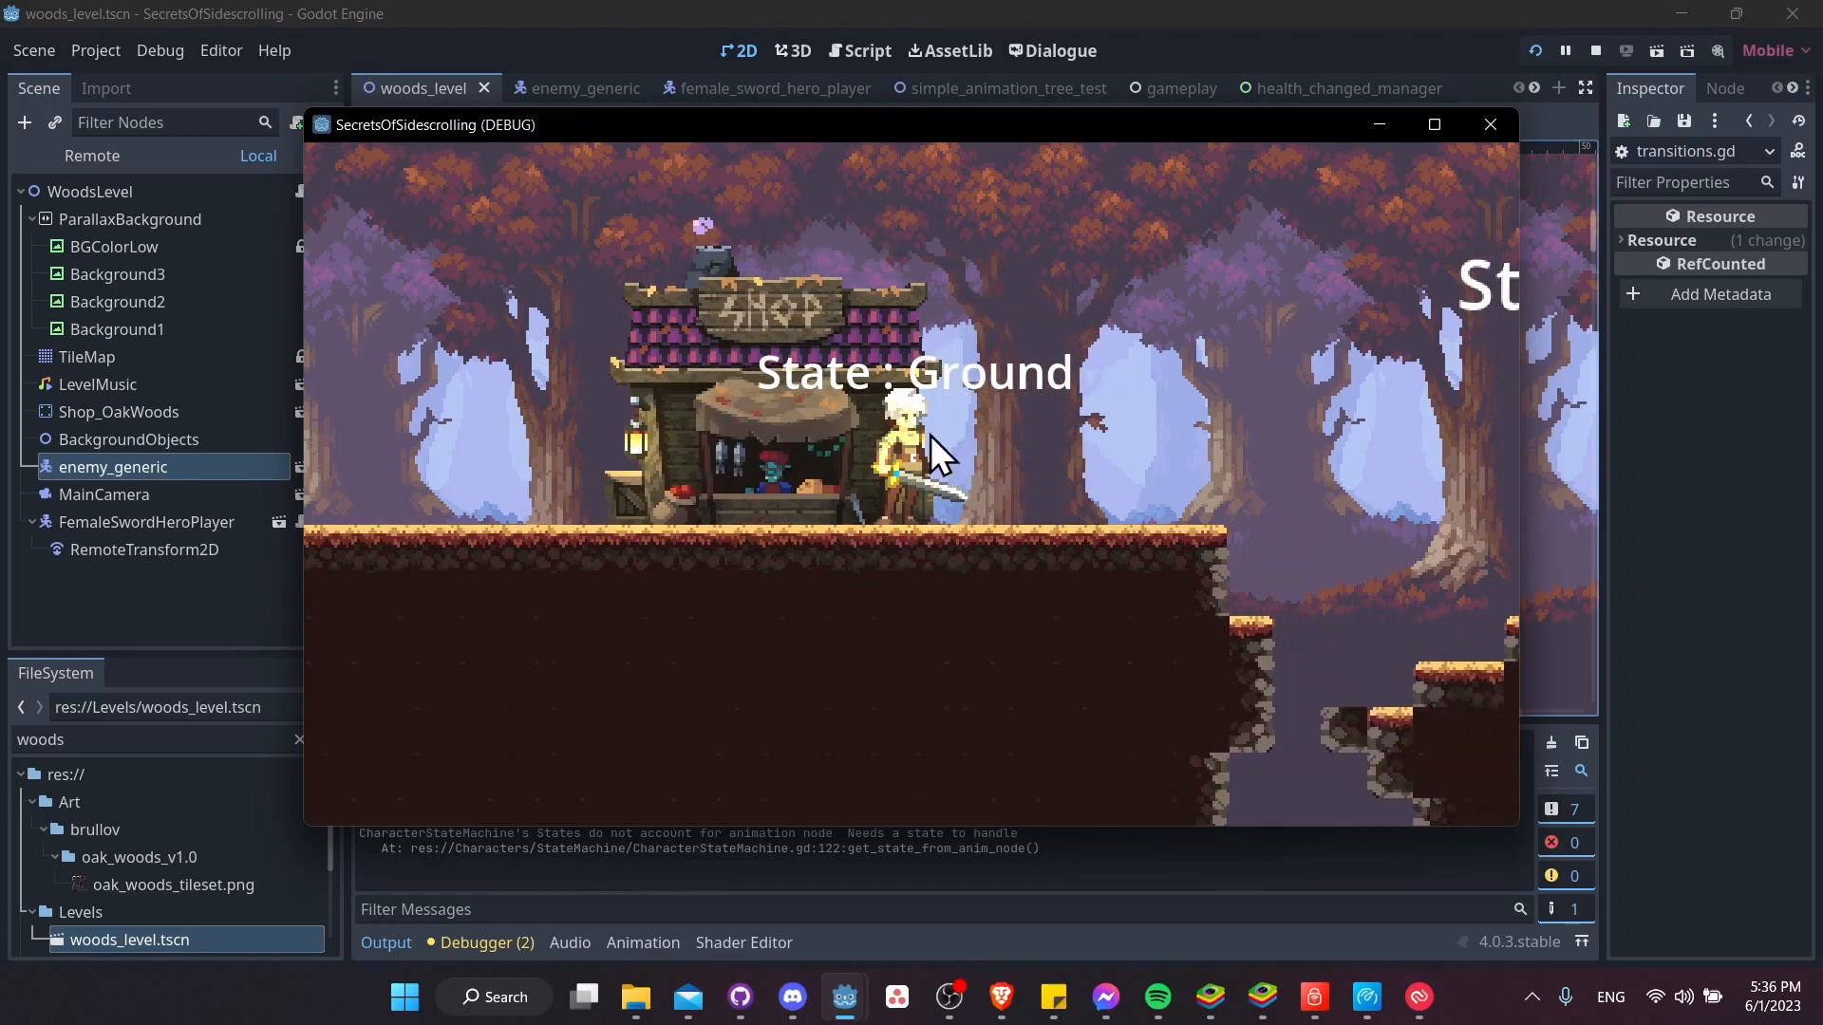
{"action": "key", "text": "a"}
{"action": "key", "text": "a"}
{"action": "key", "text": "d"}
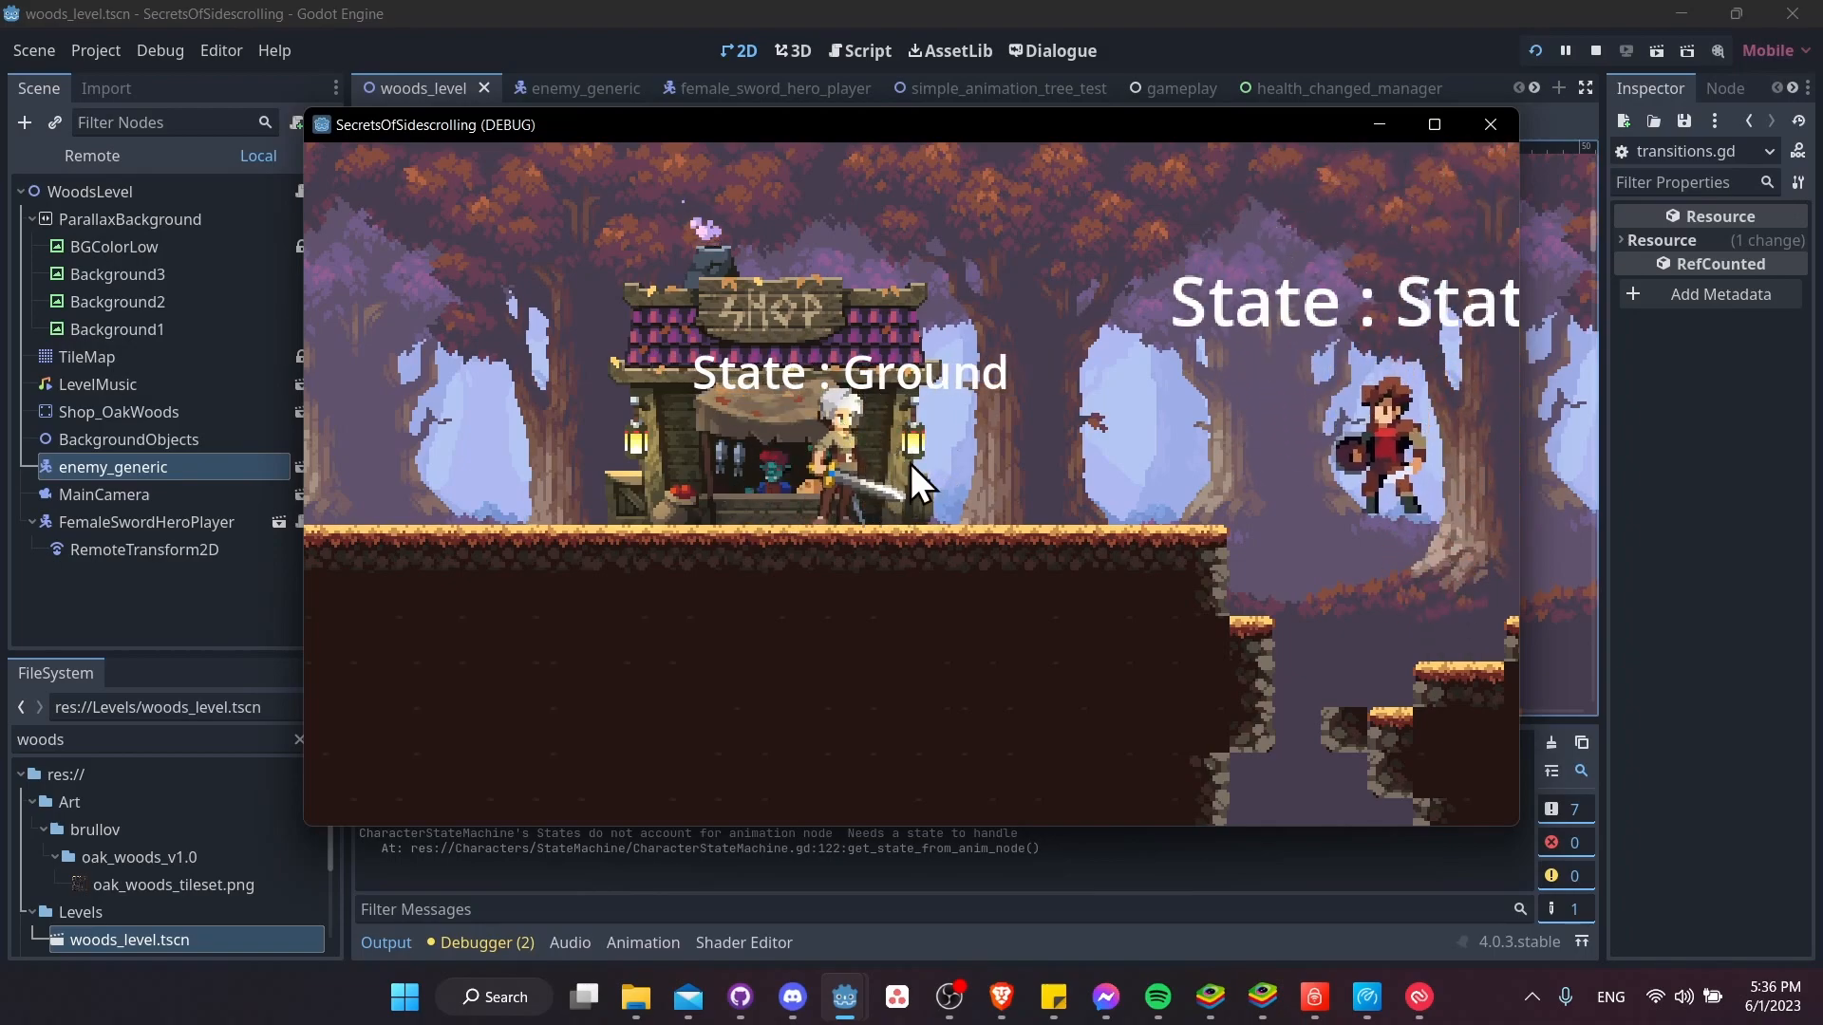
{"action": "key", "text": "d"}
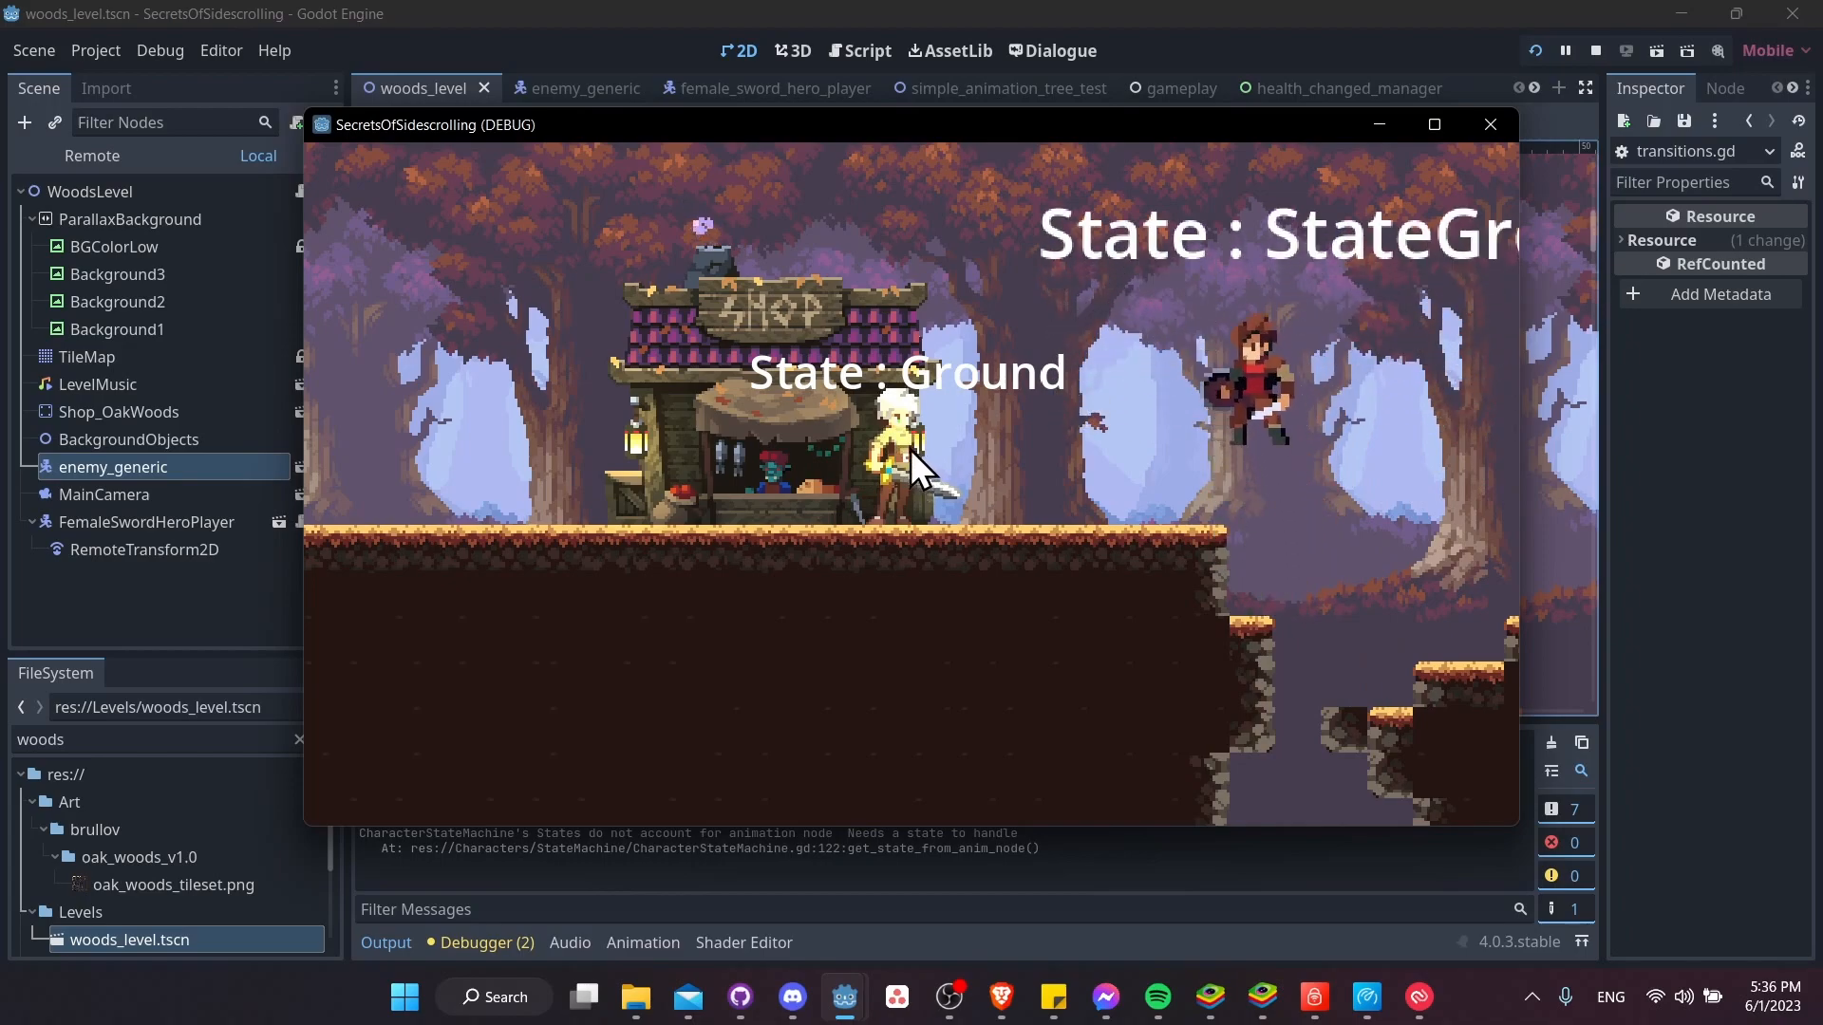
{"action": "left_click", "coordinate": [1596, 50]}
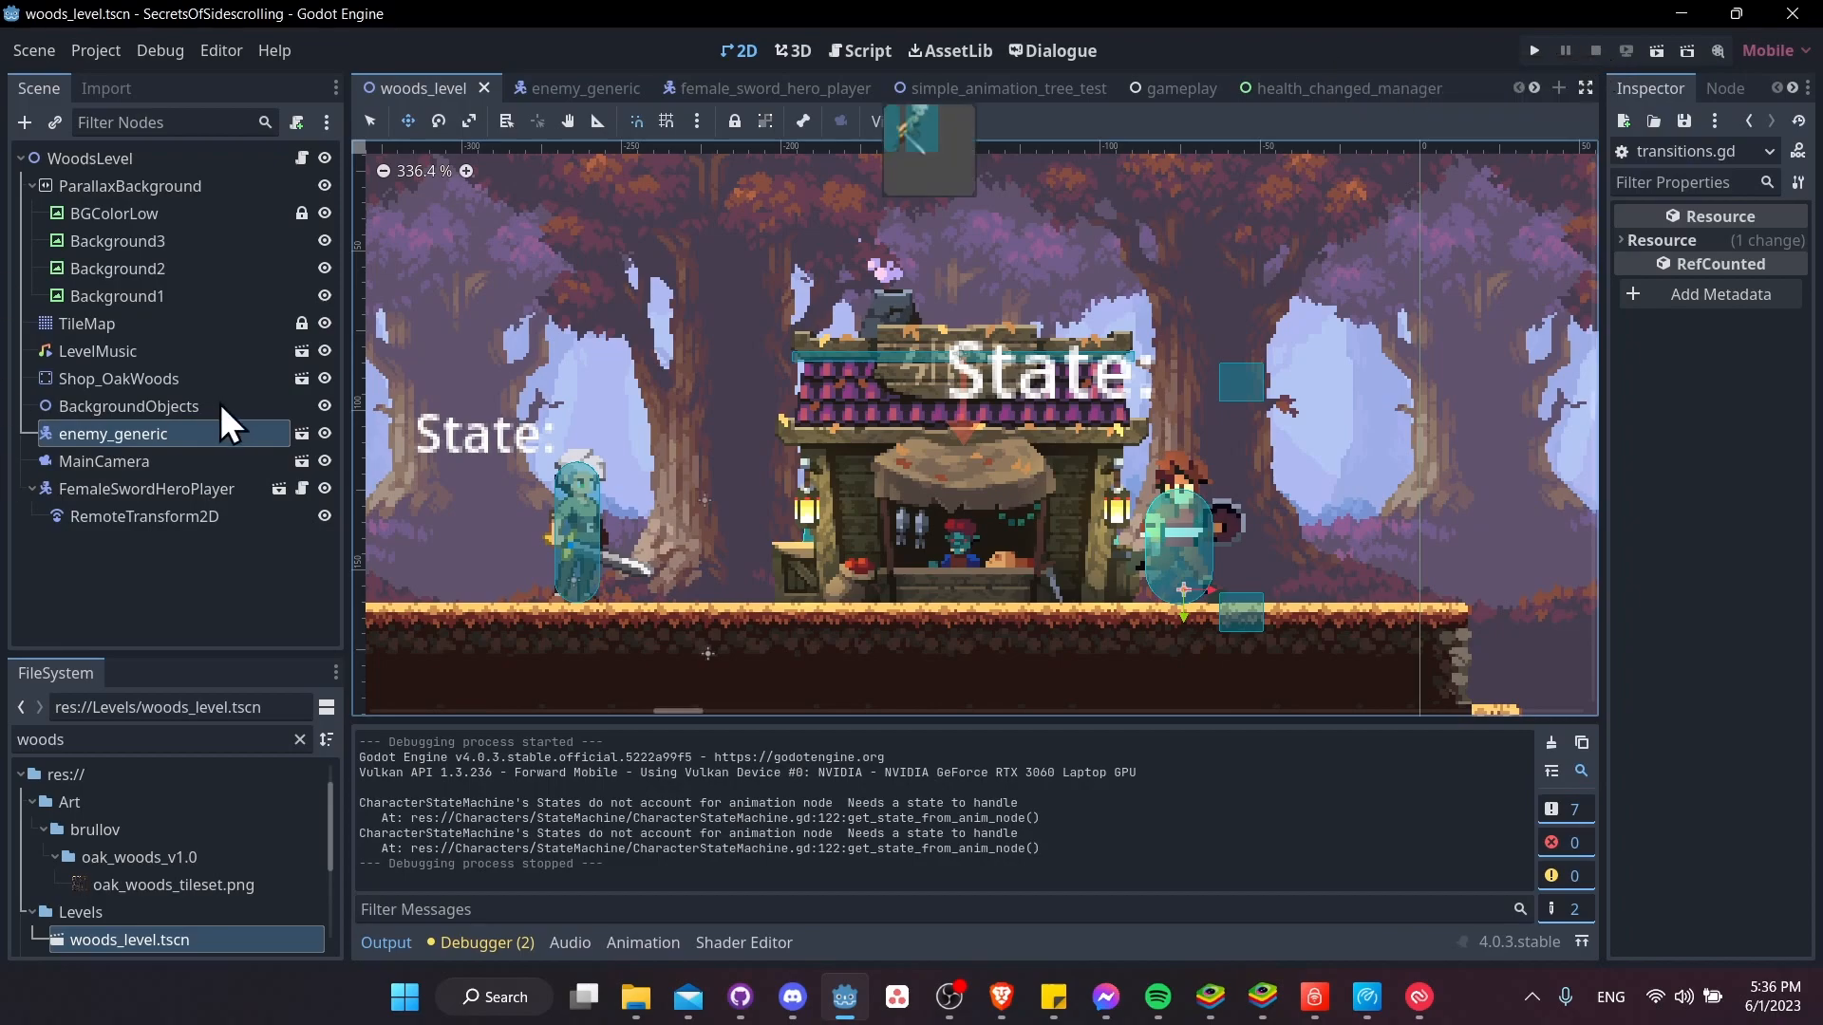
Add a DirectionalLight2D node as a child of the WoodsLevel root
{"action": "left_click", "coordinate": [282, 555]}
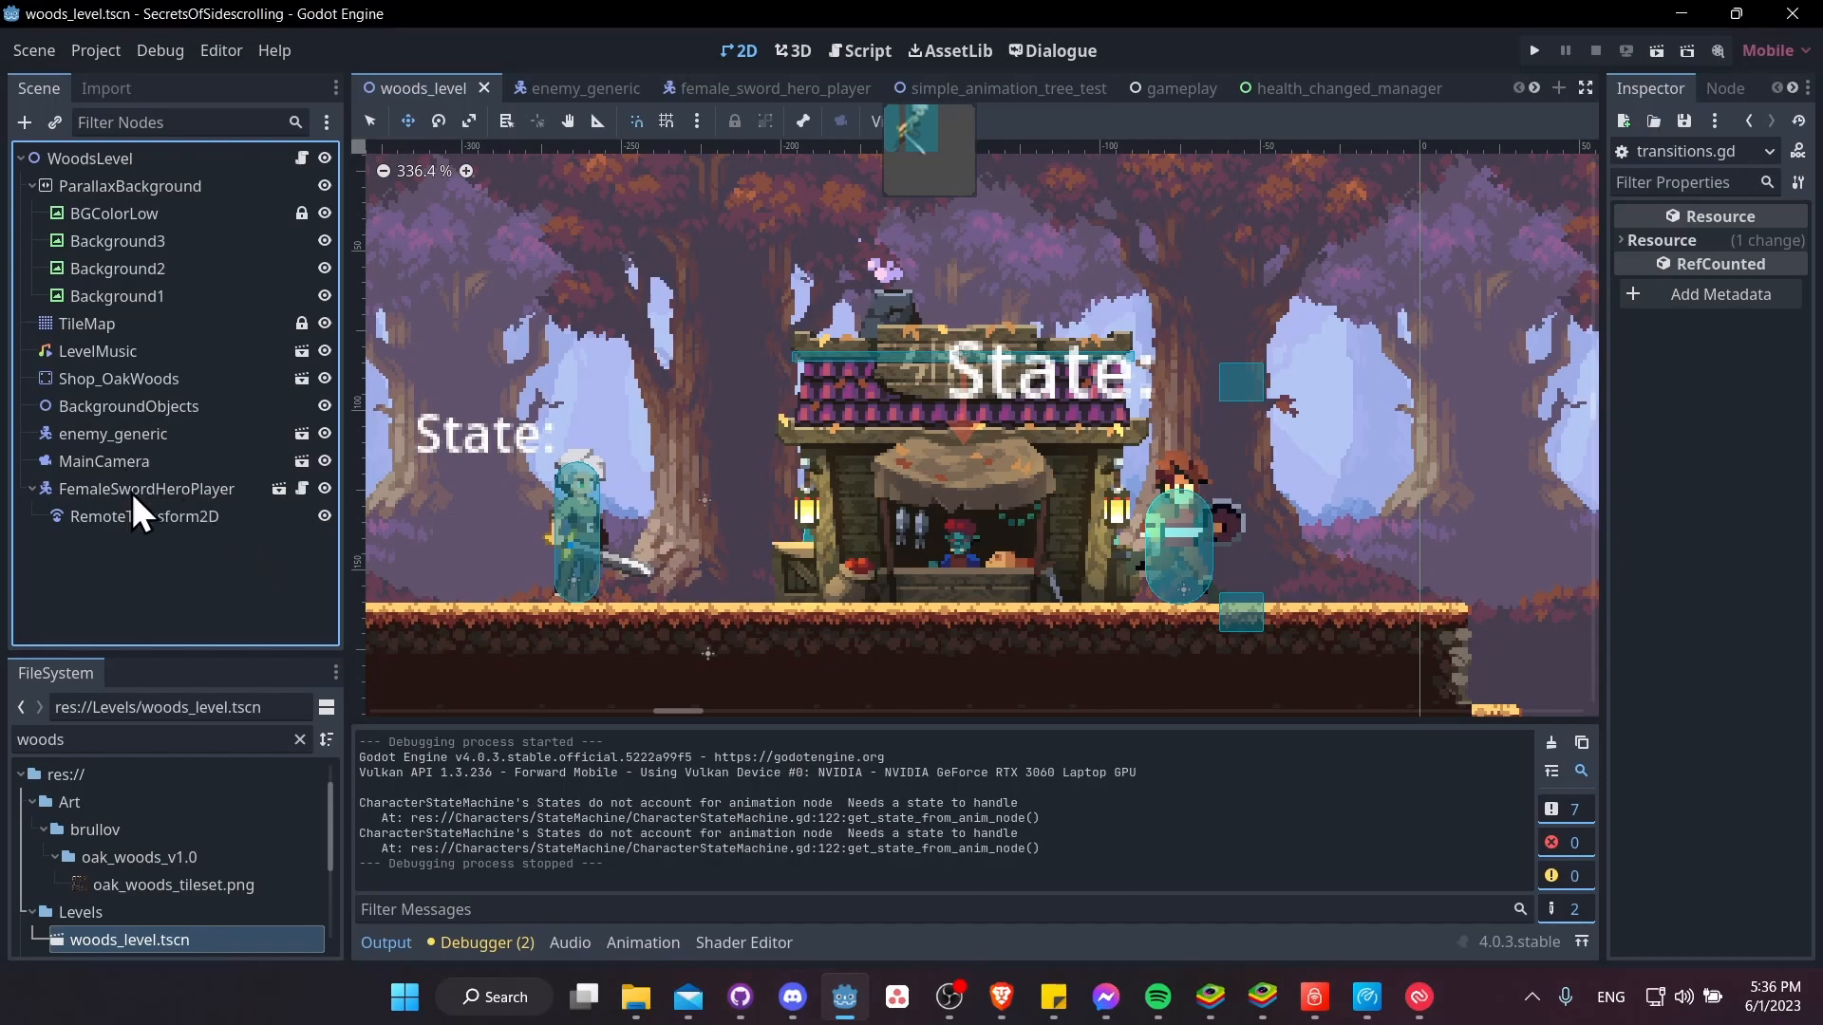
{"action": "right_click", "coordinate": [203, 157]}
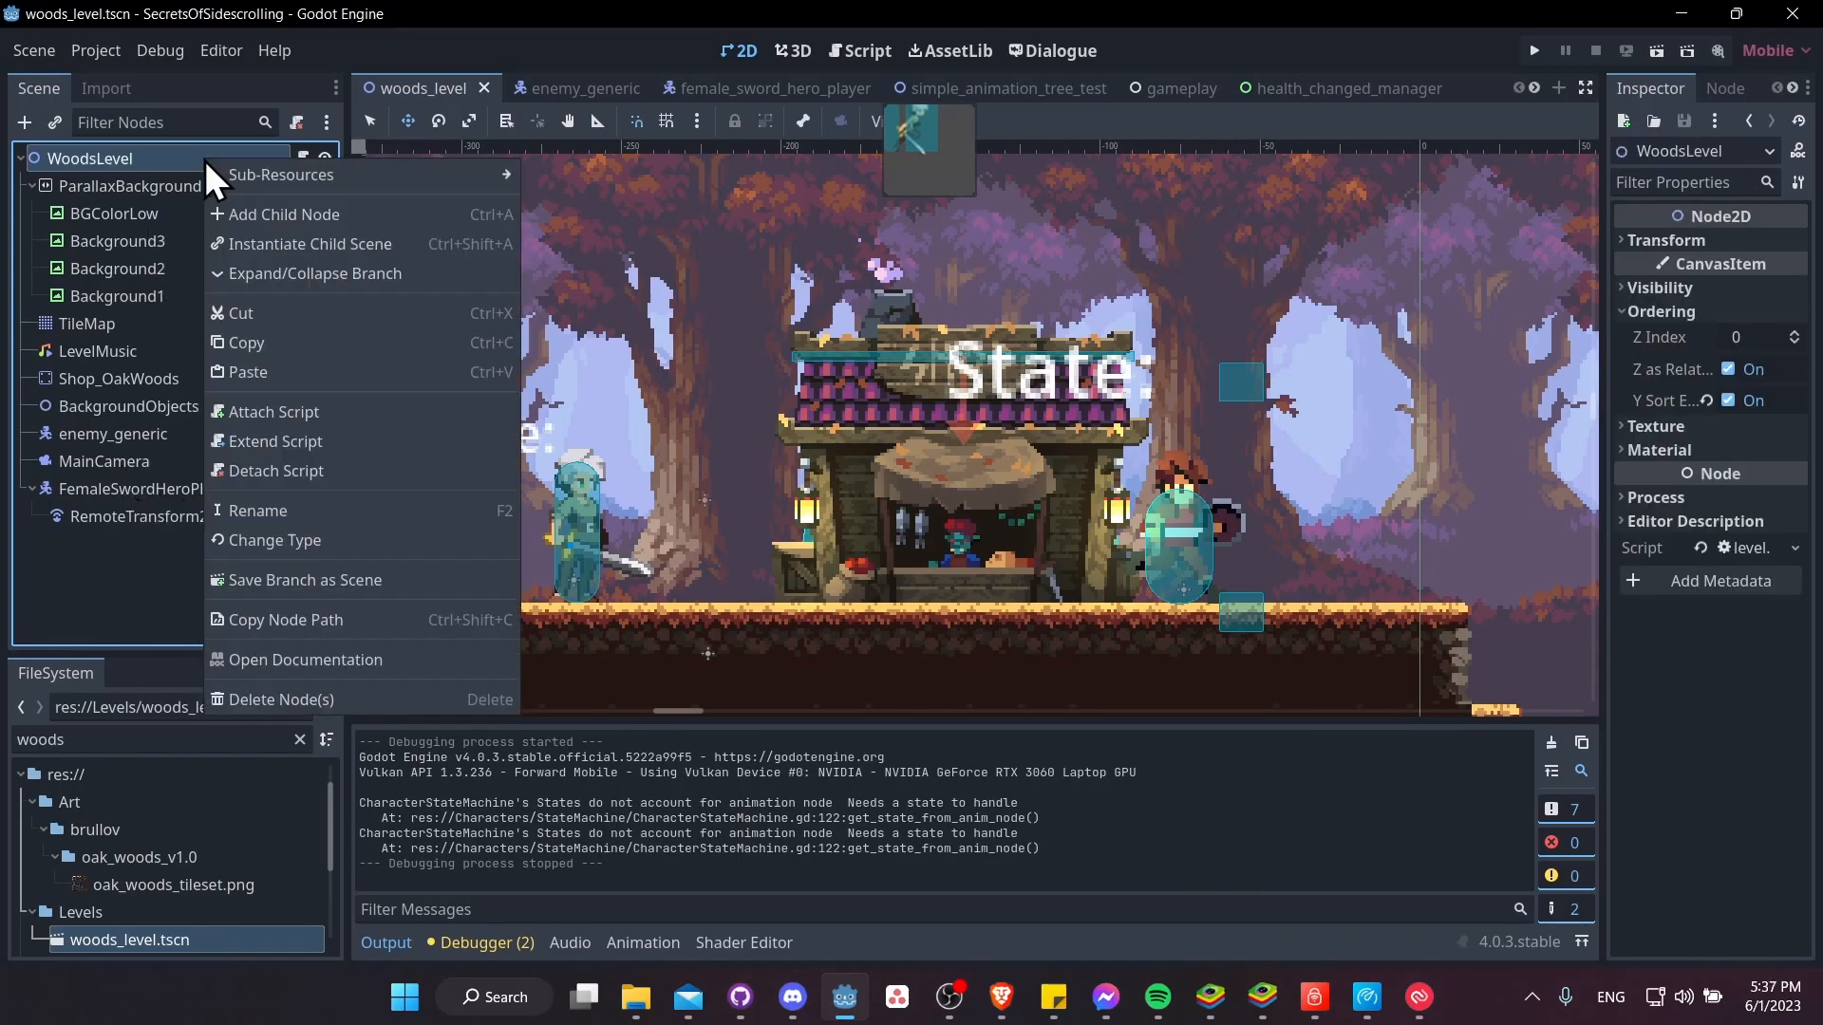
{"action": "left_click", "coordinate": [287, 217]}
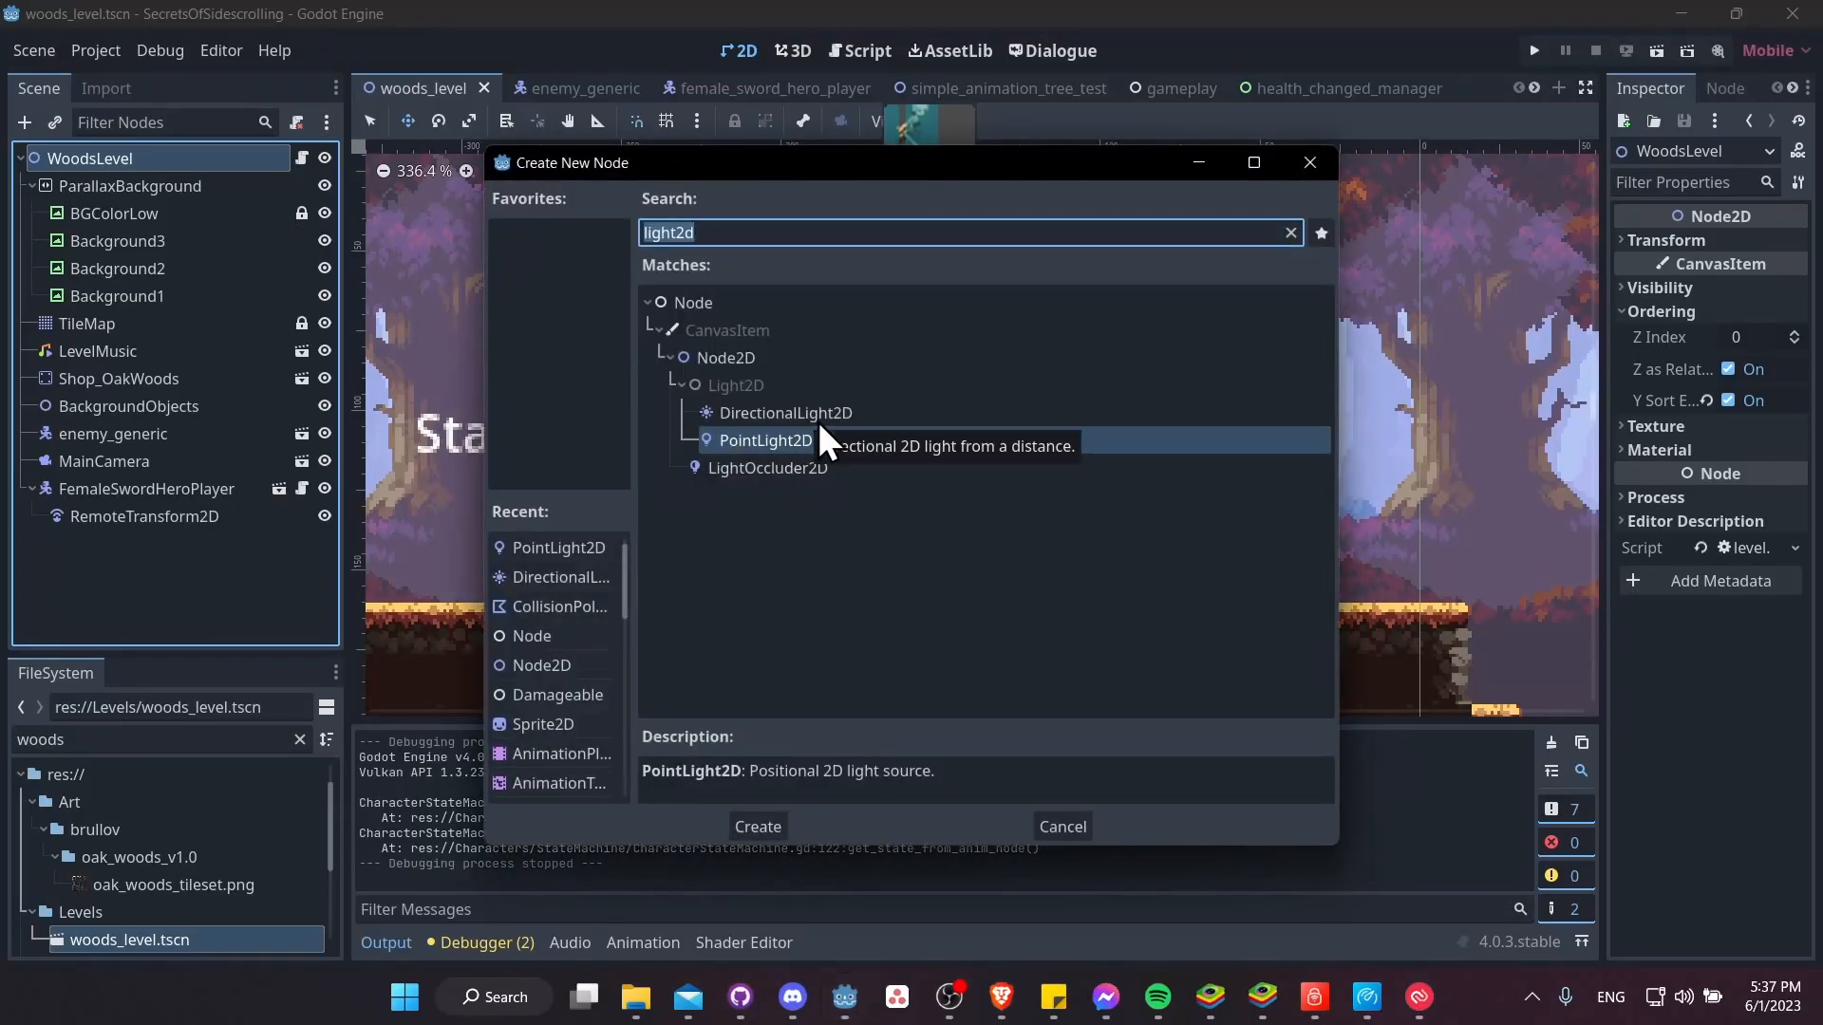
{"action": "double_click", "coordinate": [836, 414]}
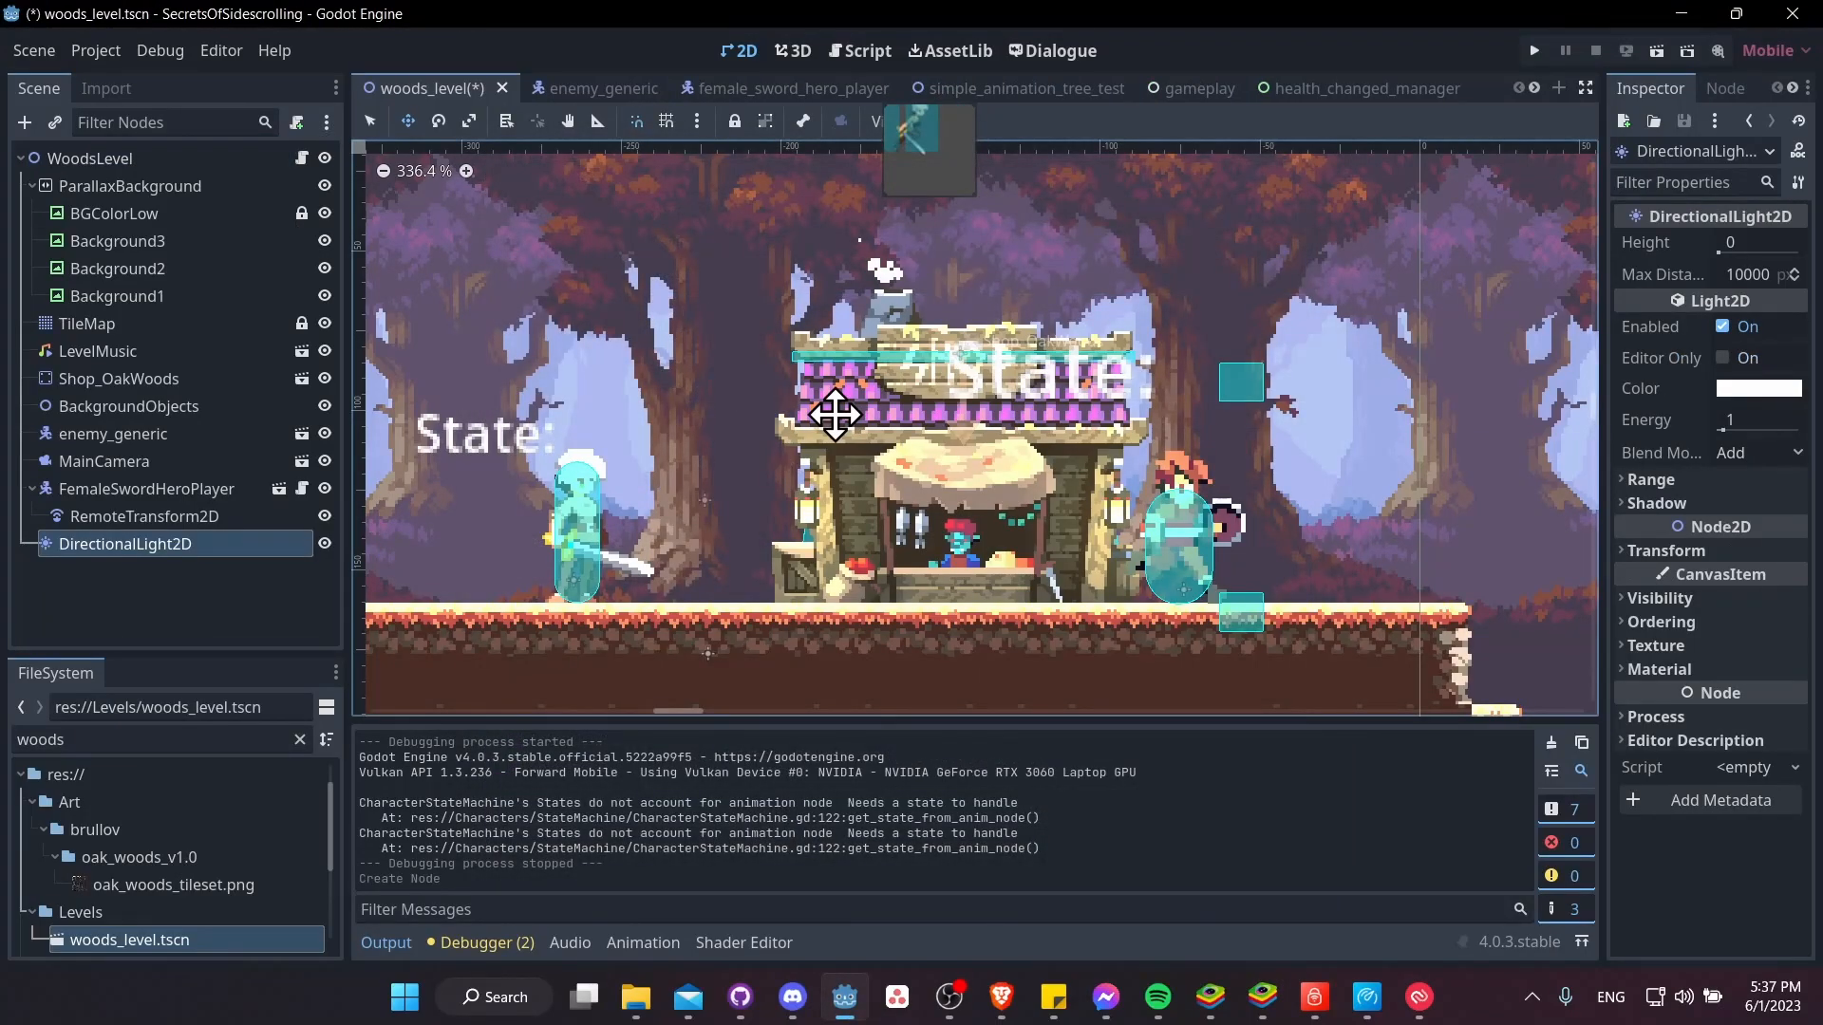
Set the blend mode of the DirectionalLight2D to Subtract, with the Inspector widened
{"action": "middle_click_drag", "start_coordinate": [1038, 456], "coordinate": [1139, 498]}
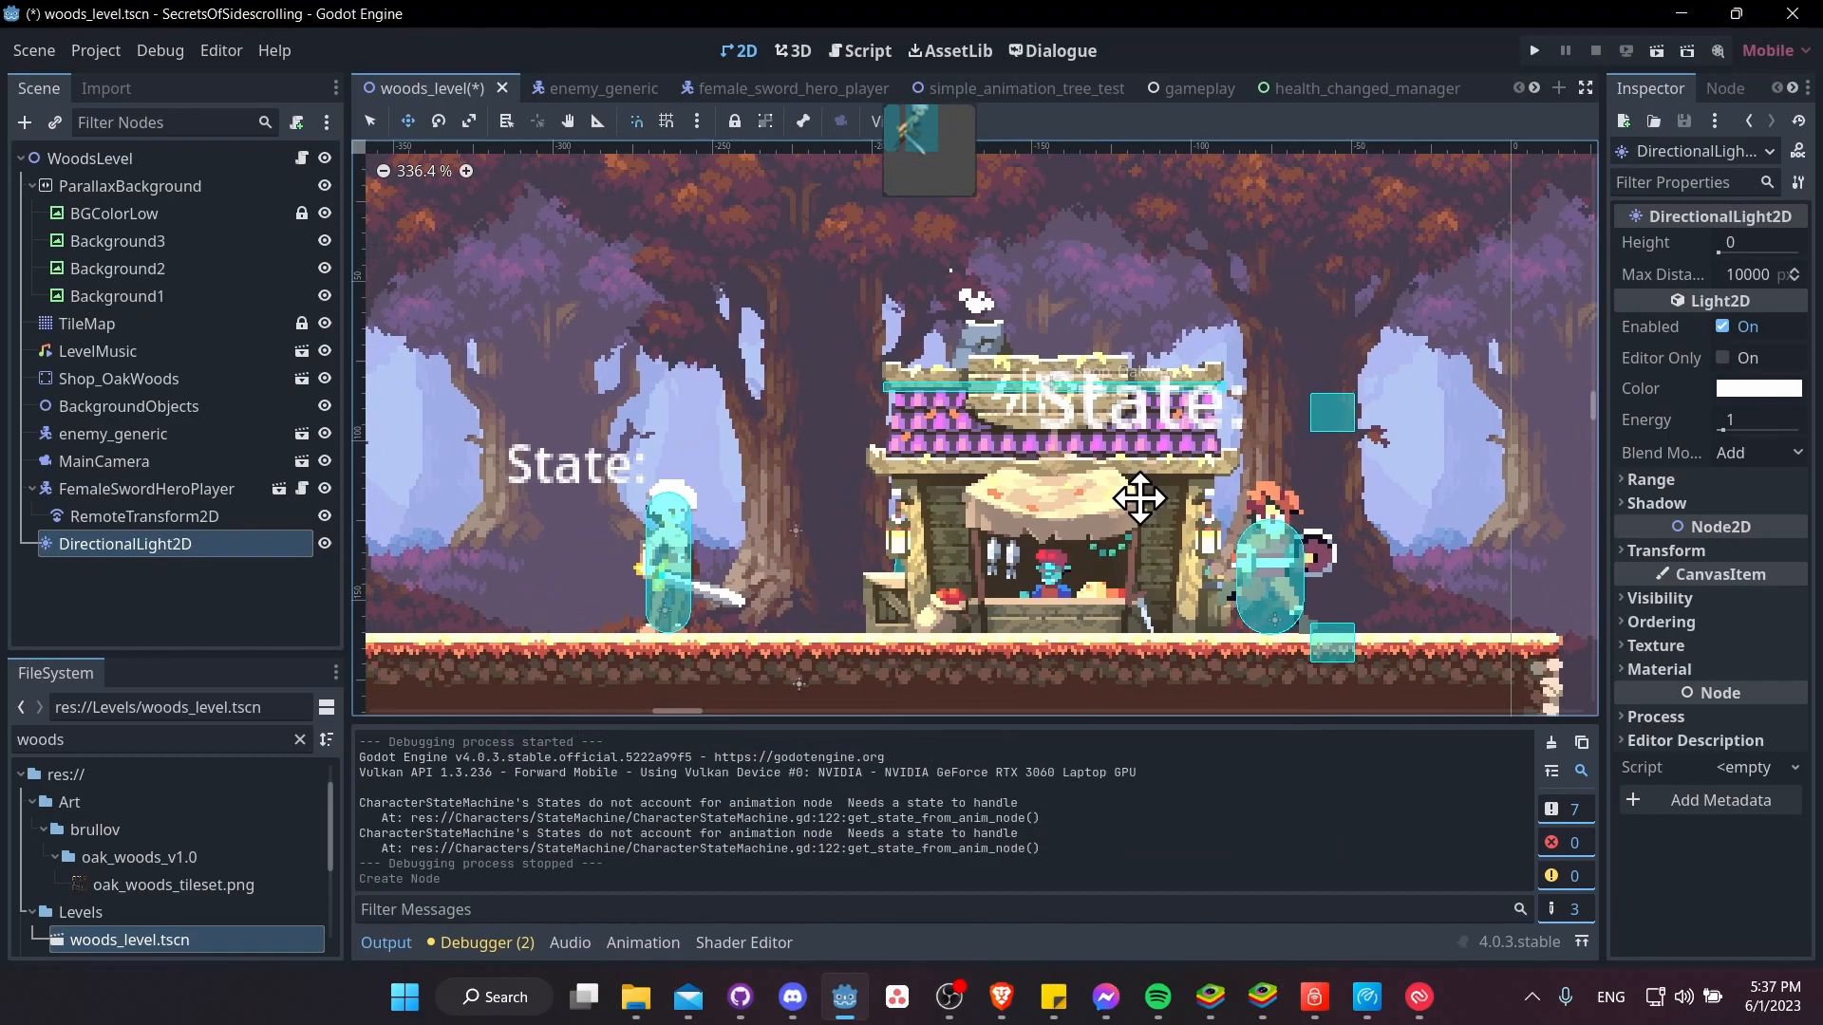
{"action": "left_click_drag", "start_coordinate": [1604, 384], "coordinate": [1392, 397]}
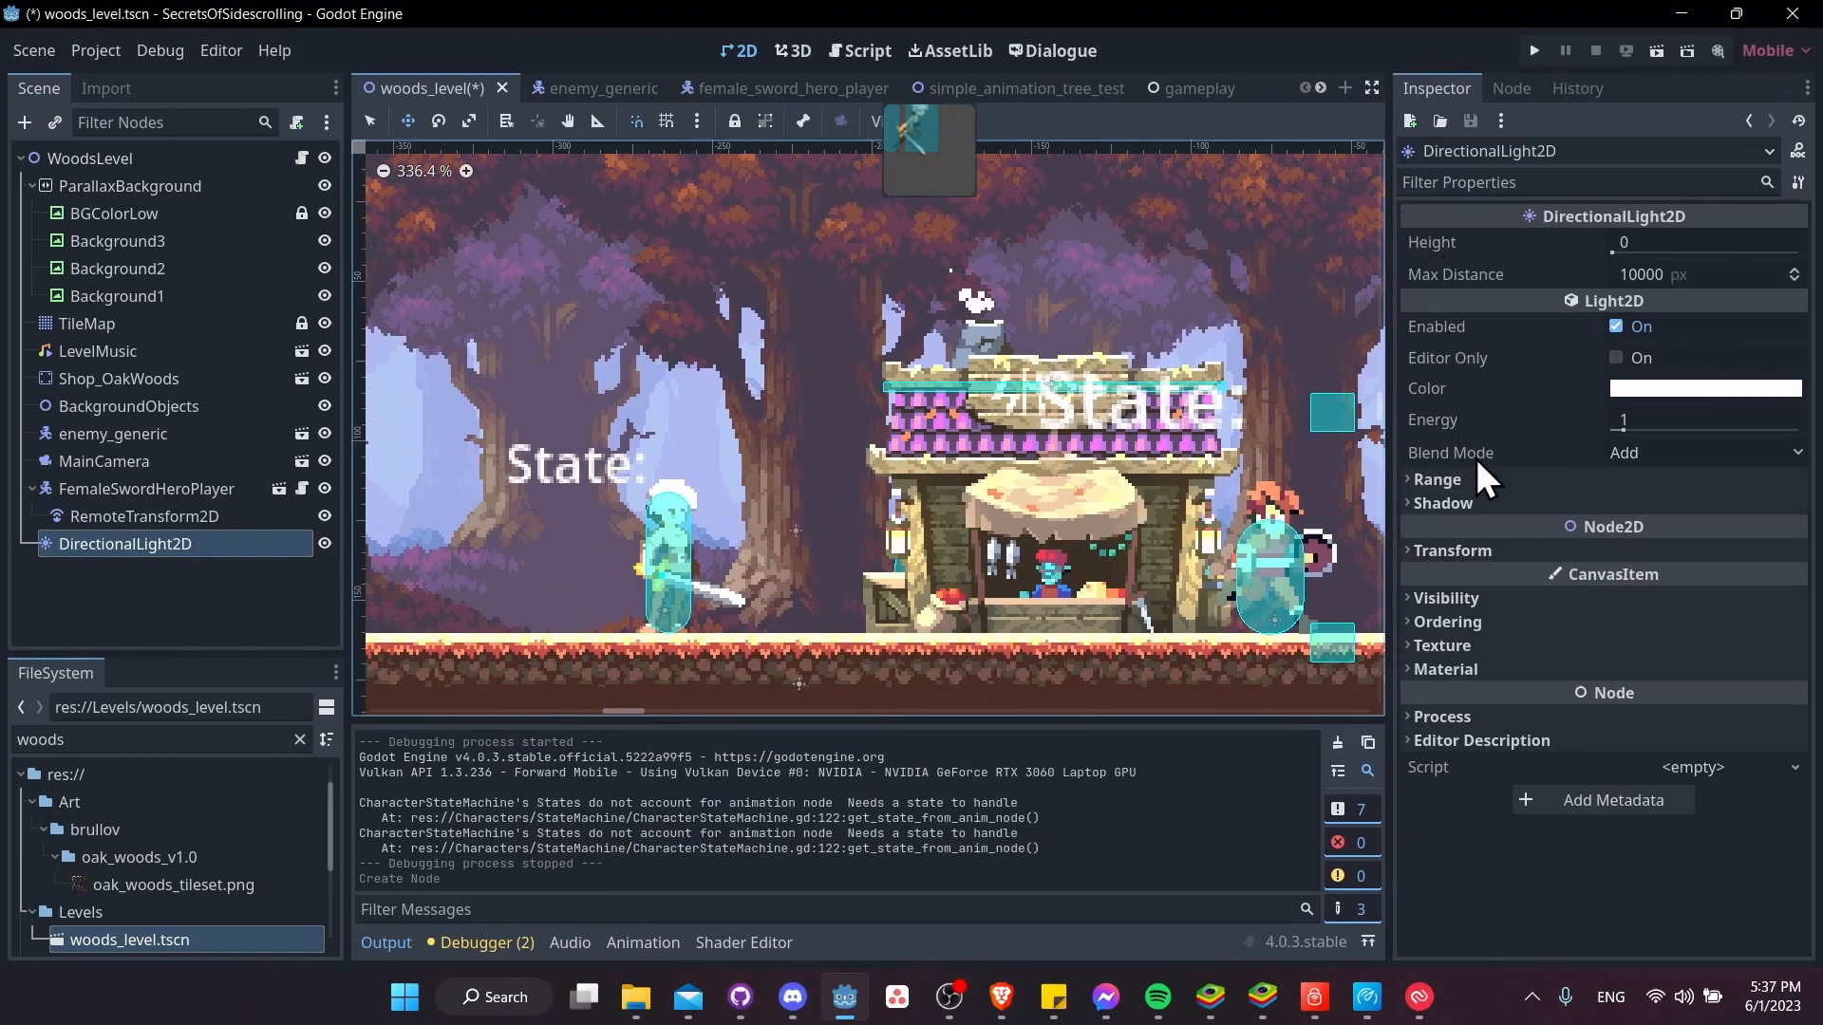
{"action": "mouse_move", "coordinate": [1477, 461]}
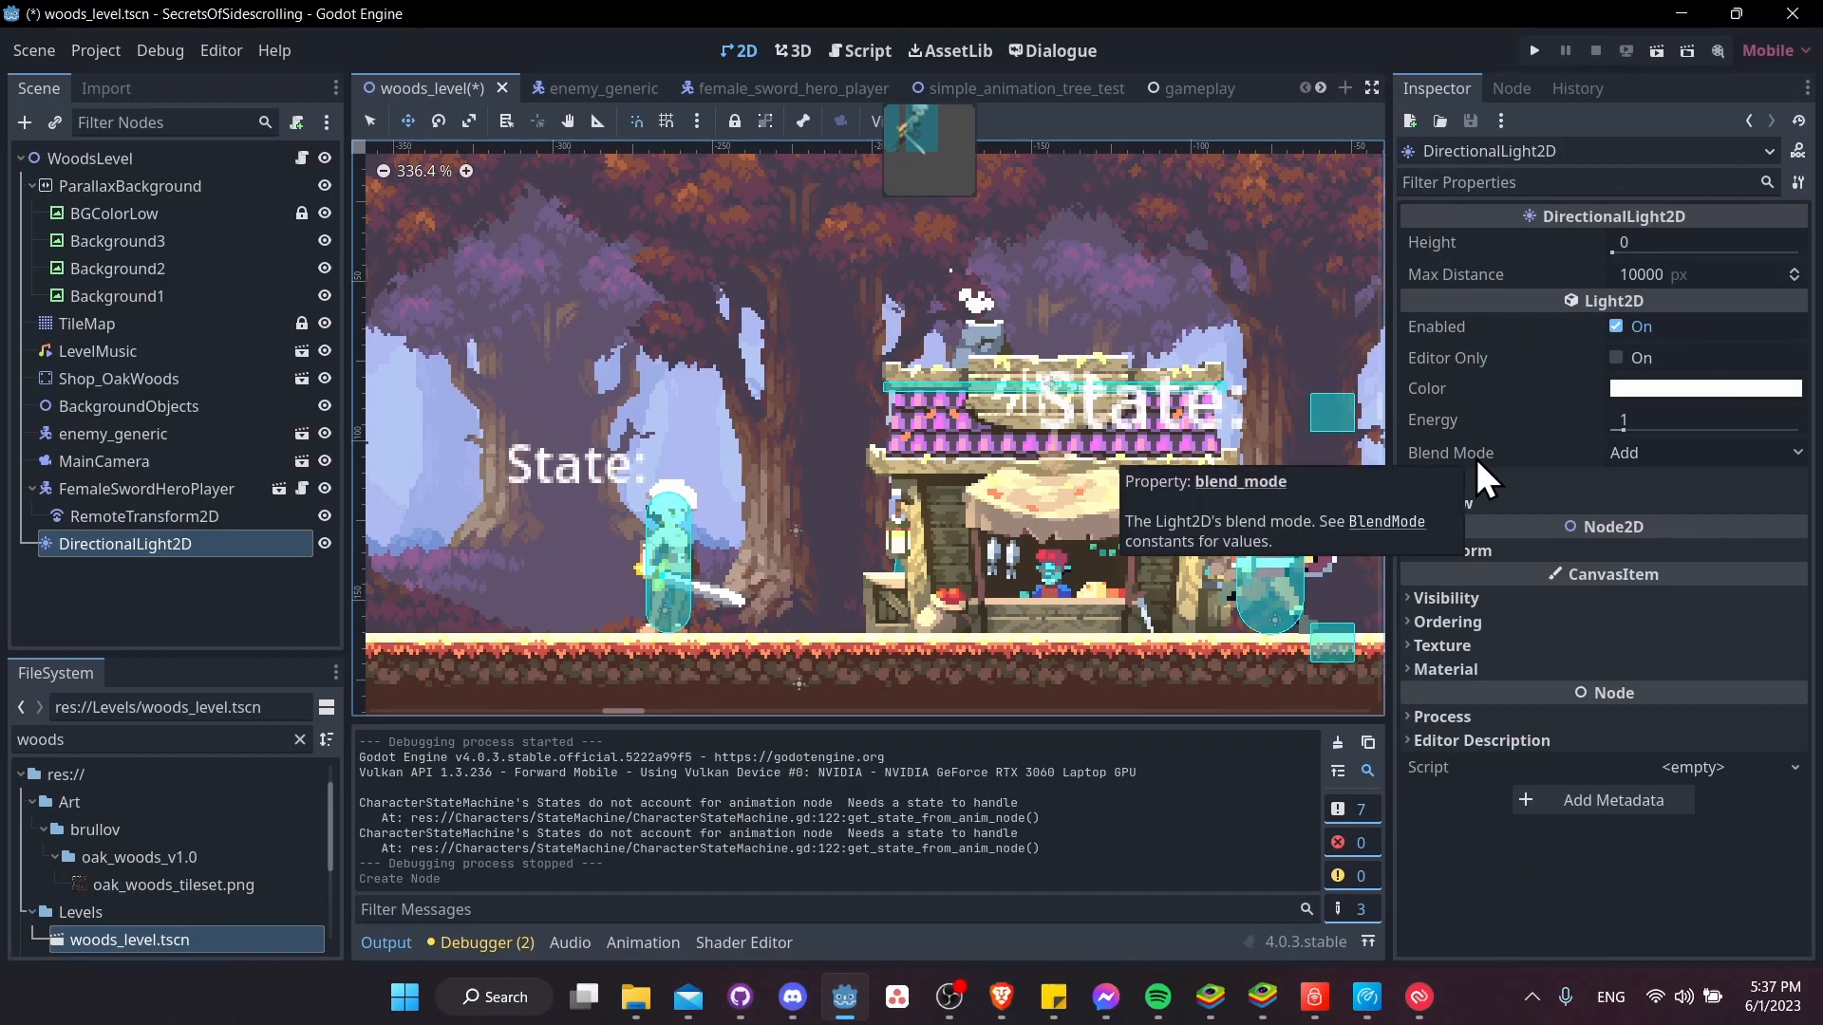
{"action": "middle_click_drag", "start_coordinate": [1294, 427], "coordinate": [1206, 397]}
{"action": "middle_click_drag", "start_coordinate": [1255, 511], "coordinate": [1294, 517]}
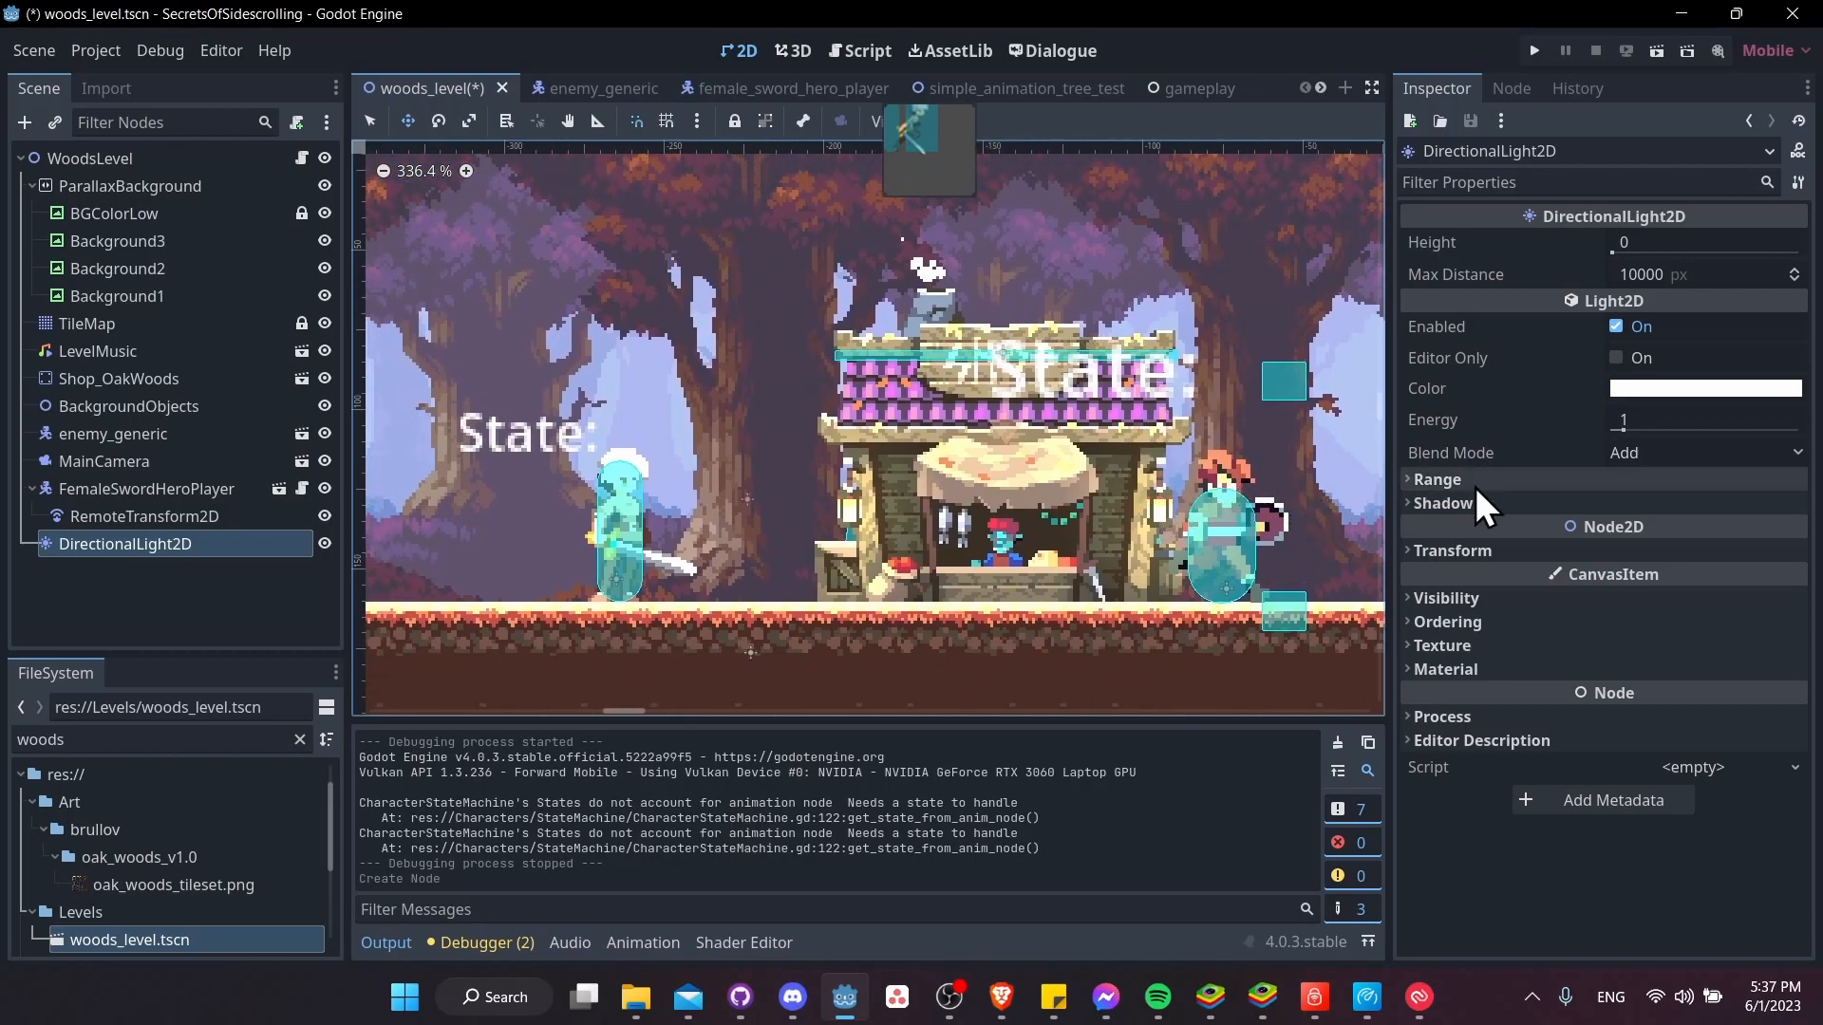
{"action": "left_click", "coordinate": [1648, 446]}
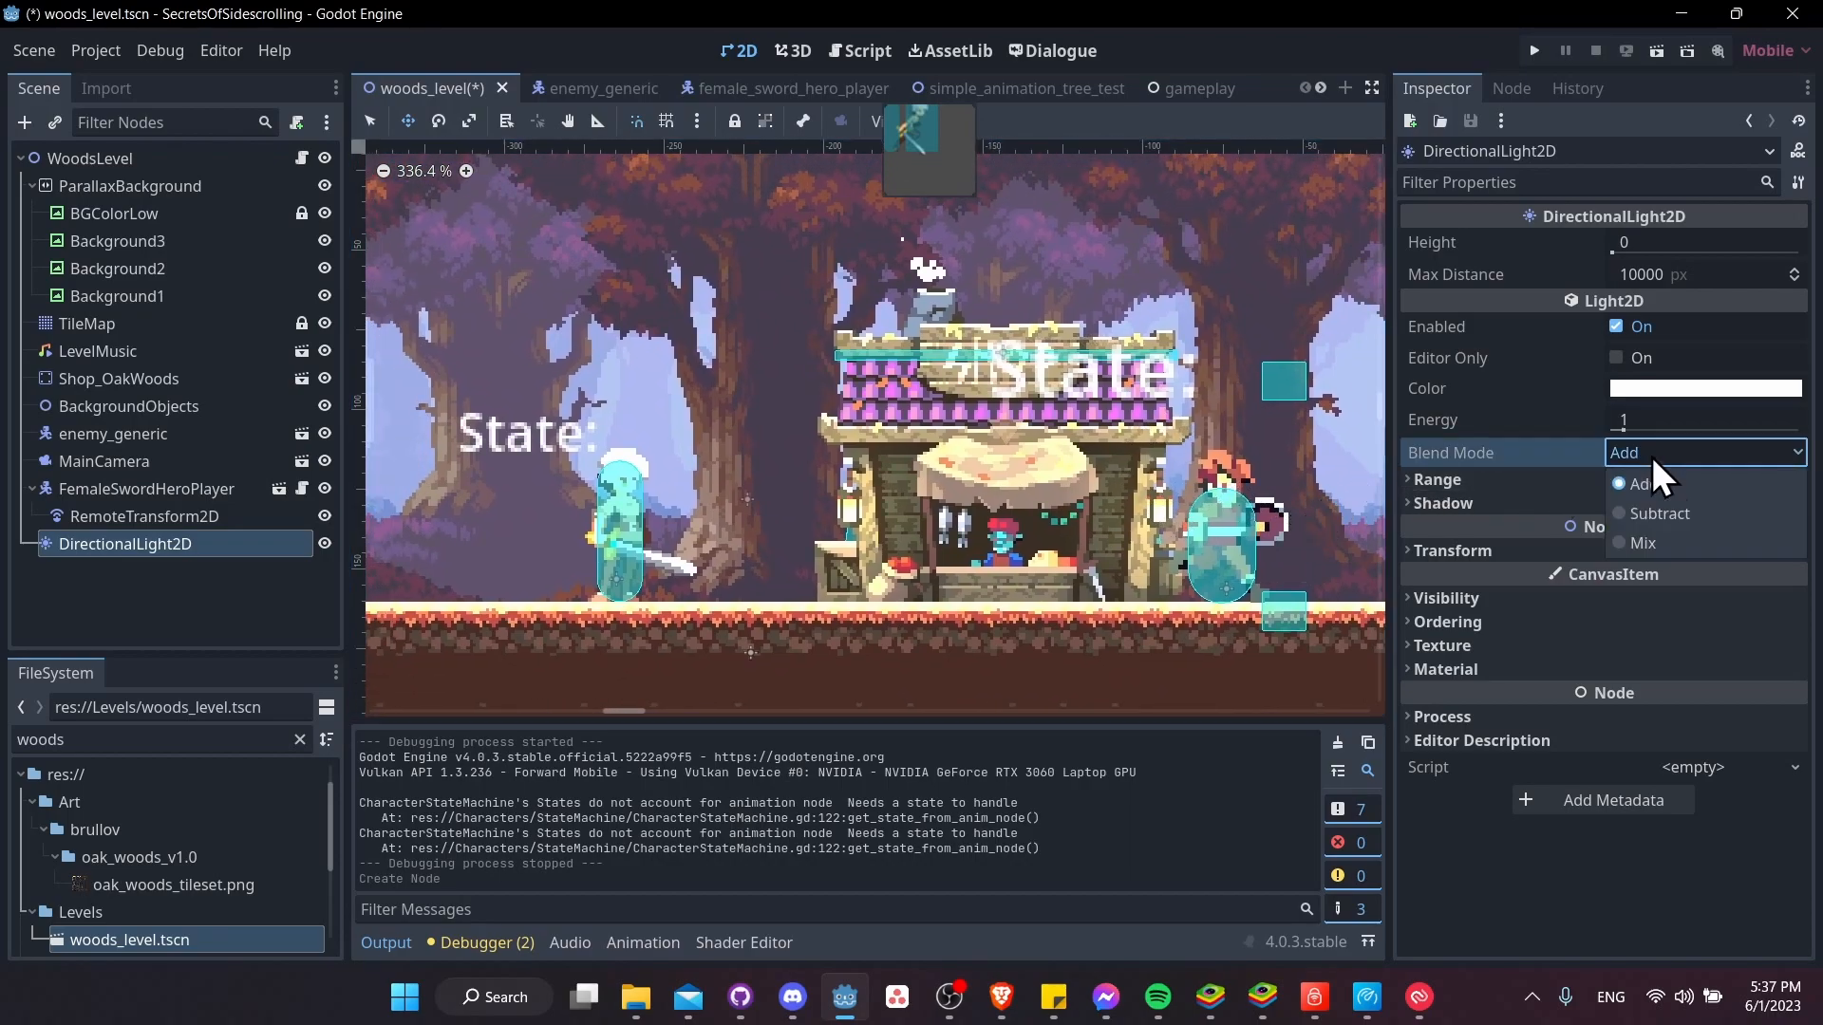
{"action": "left_click", "coordinate": [1671, 517]}
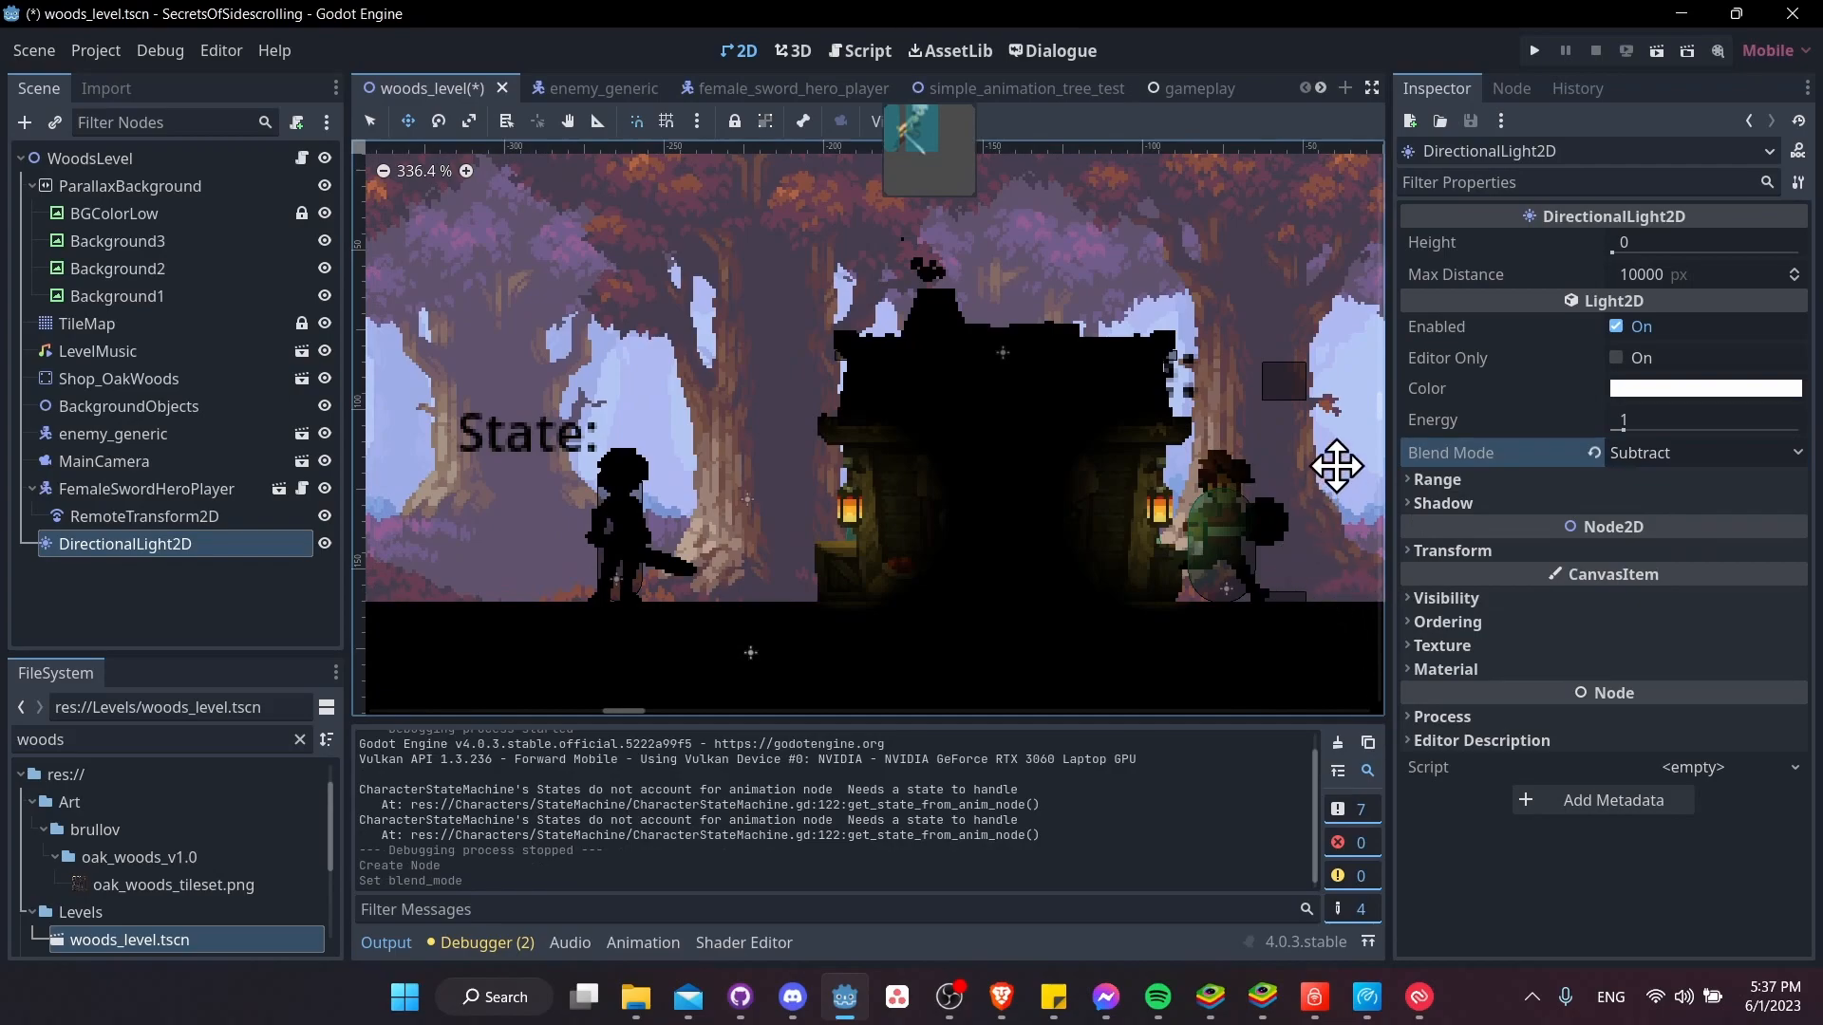
Lower the energy of the DirectionalLight2D to 0.41
{"action": "scroll", "coordinate": [1224, 536], "scroll_direction": "up", "scroll_amount": 2}
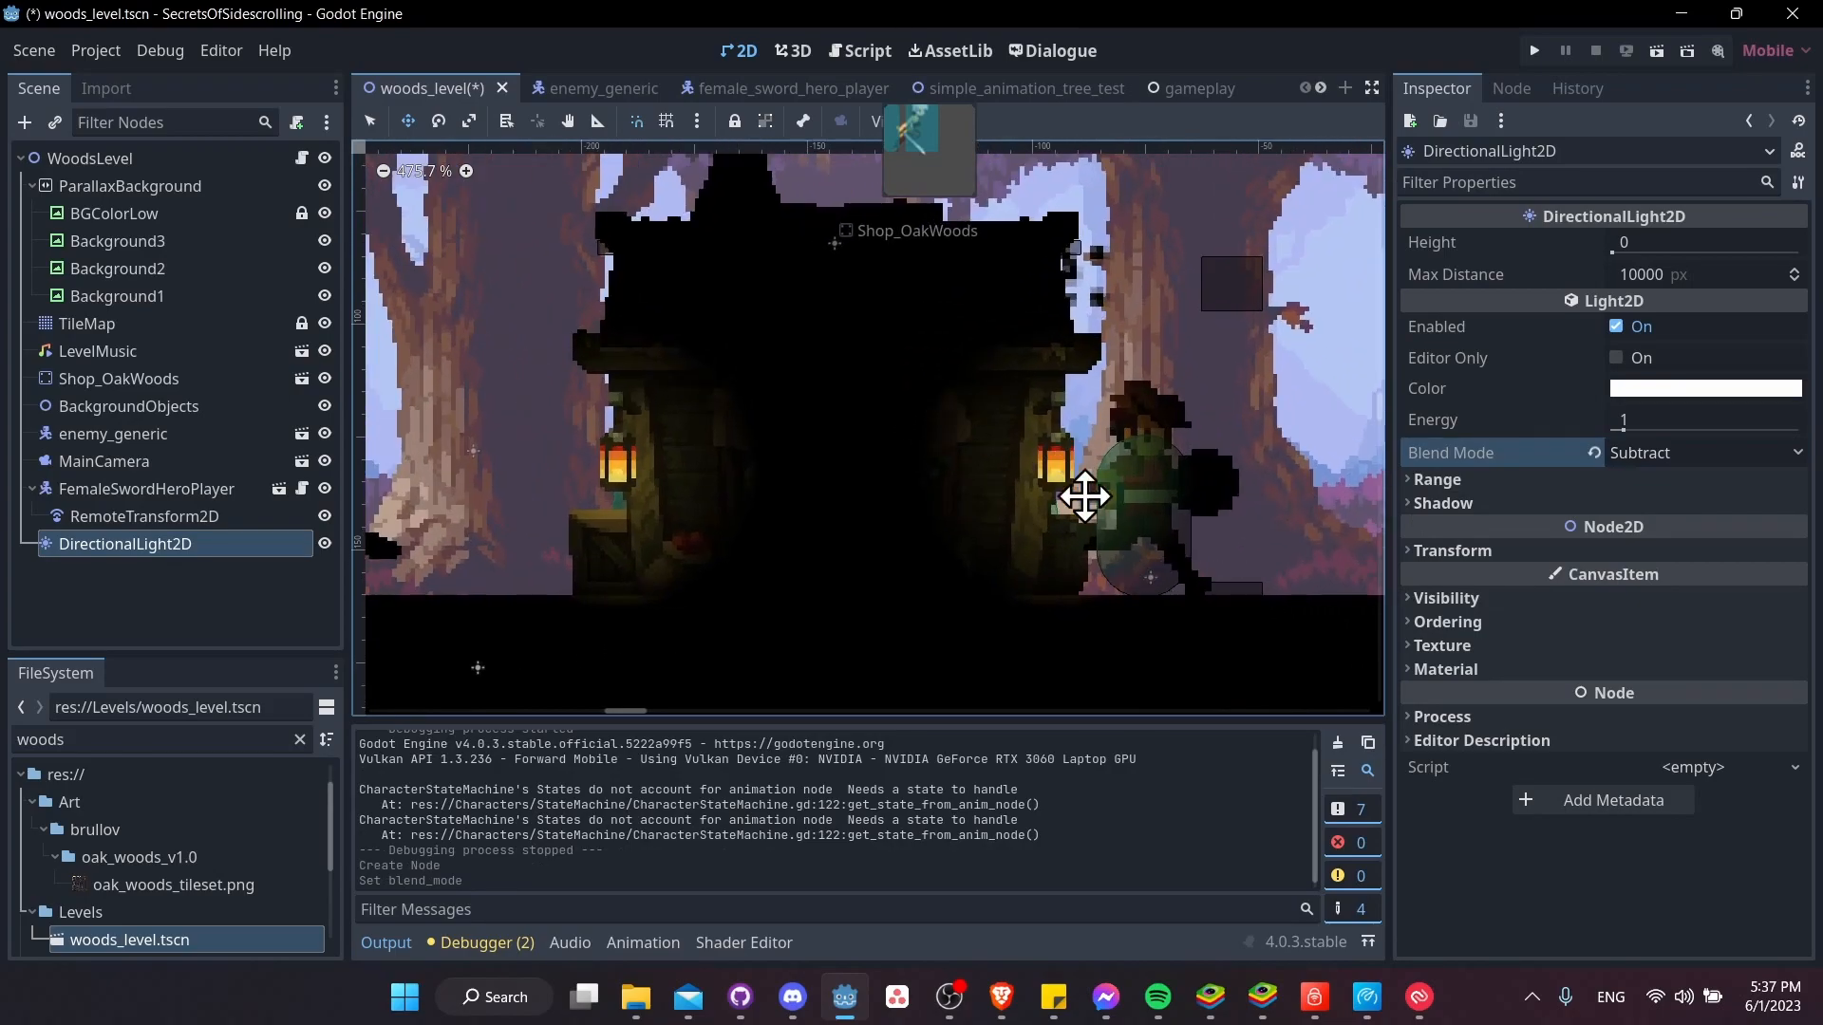
{"action": "middle_click_drag", "start_coordinate": [1044, 449], "coordinate": [1180, 529]}
{"action": "scroll", "coordinate": [1234, 505], "scroll_direction": "down", "scroll_amount": 3}
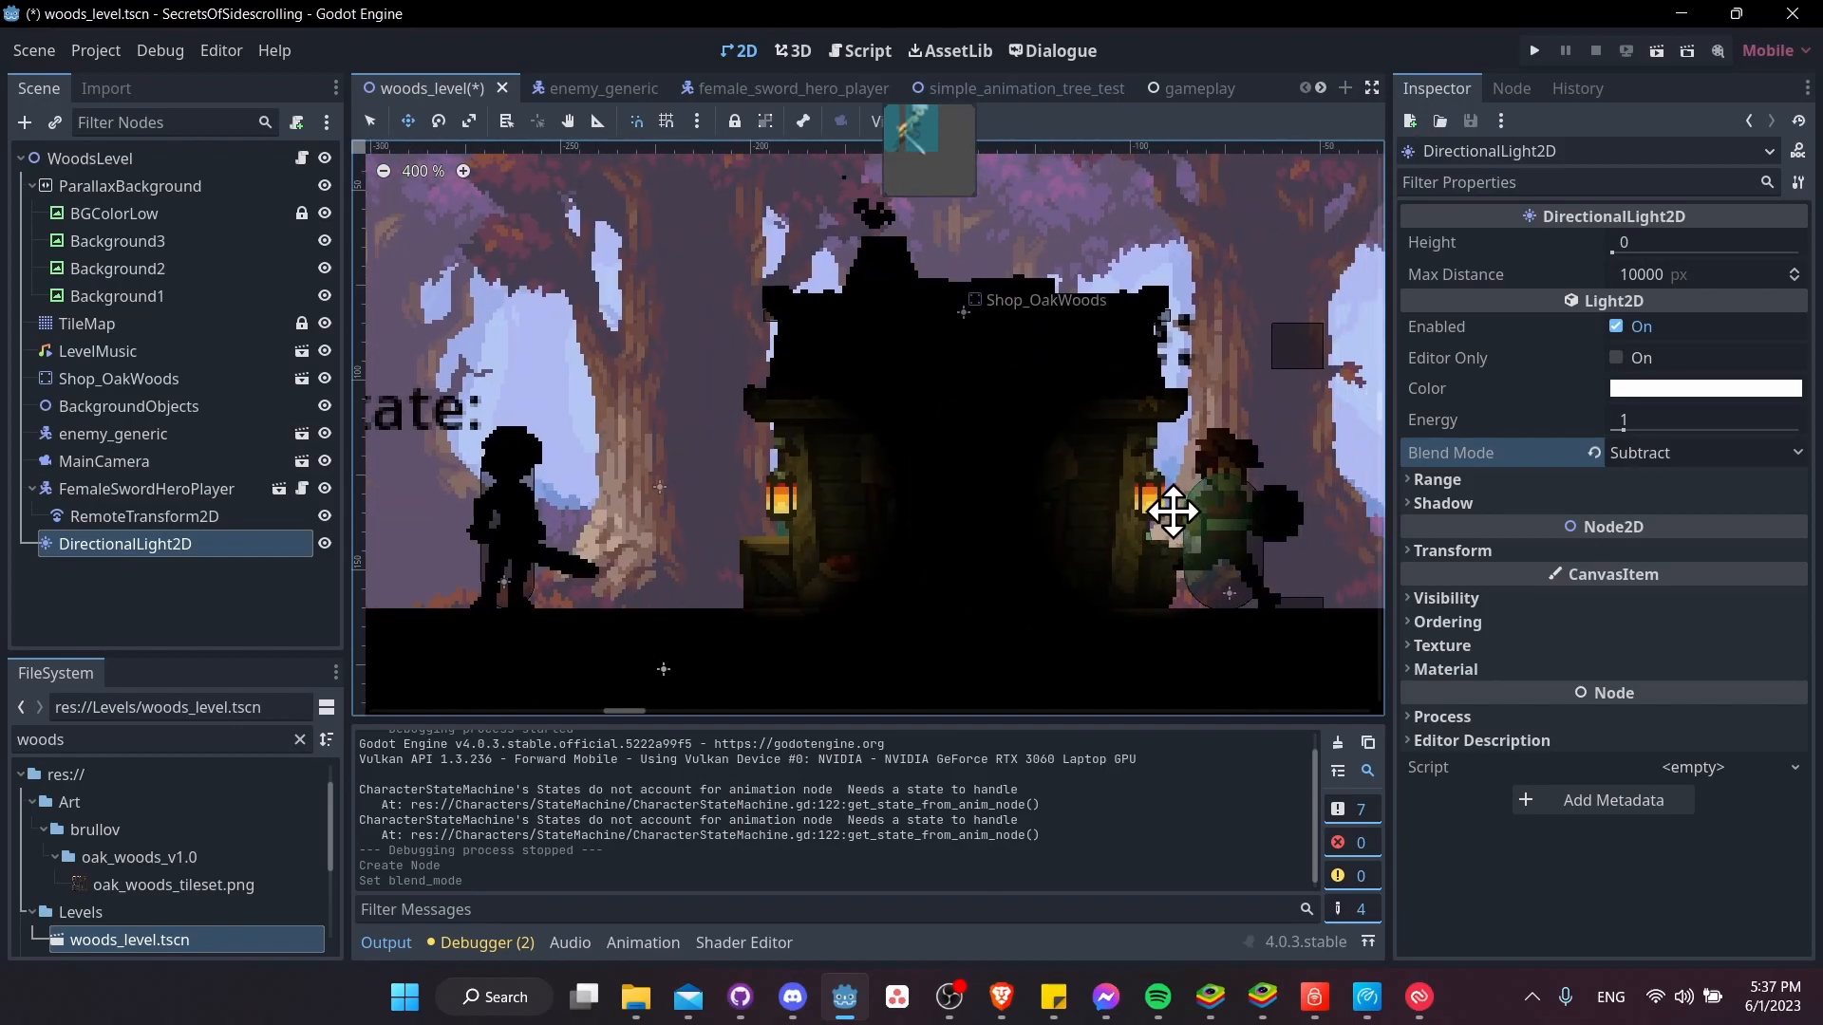
{"action": "scroll", "coordinate": [887, 476], "scroll_direction": "down", "scroll_amount": 1}
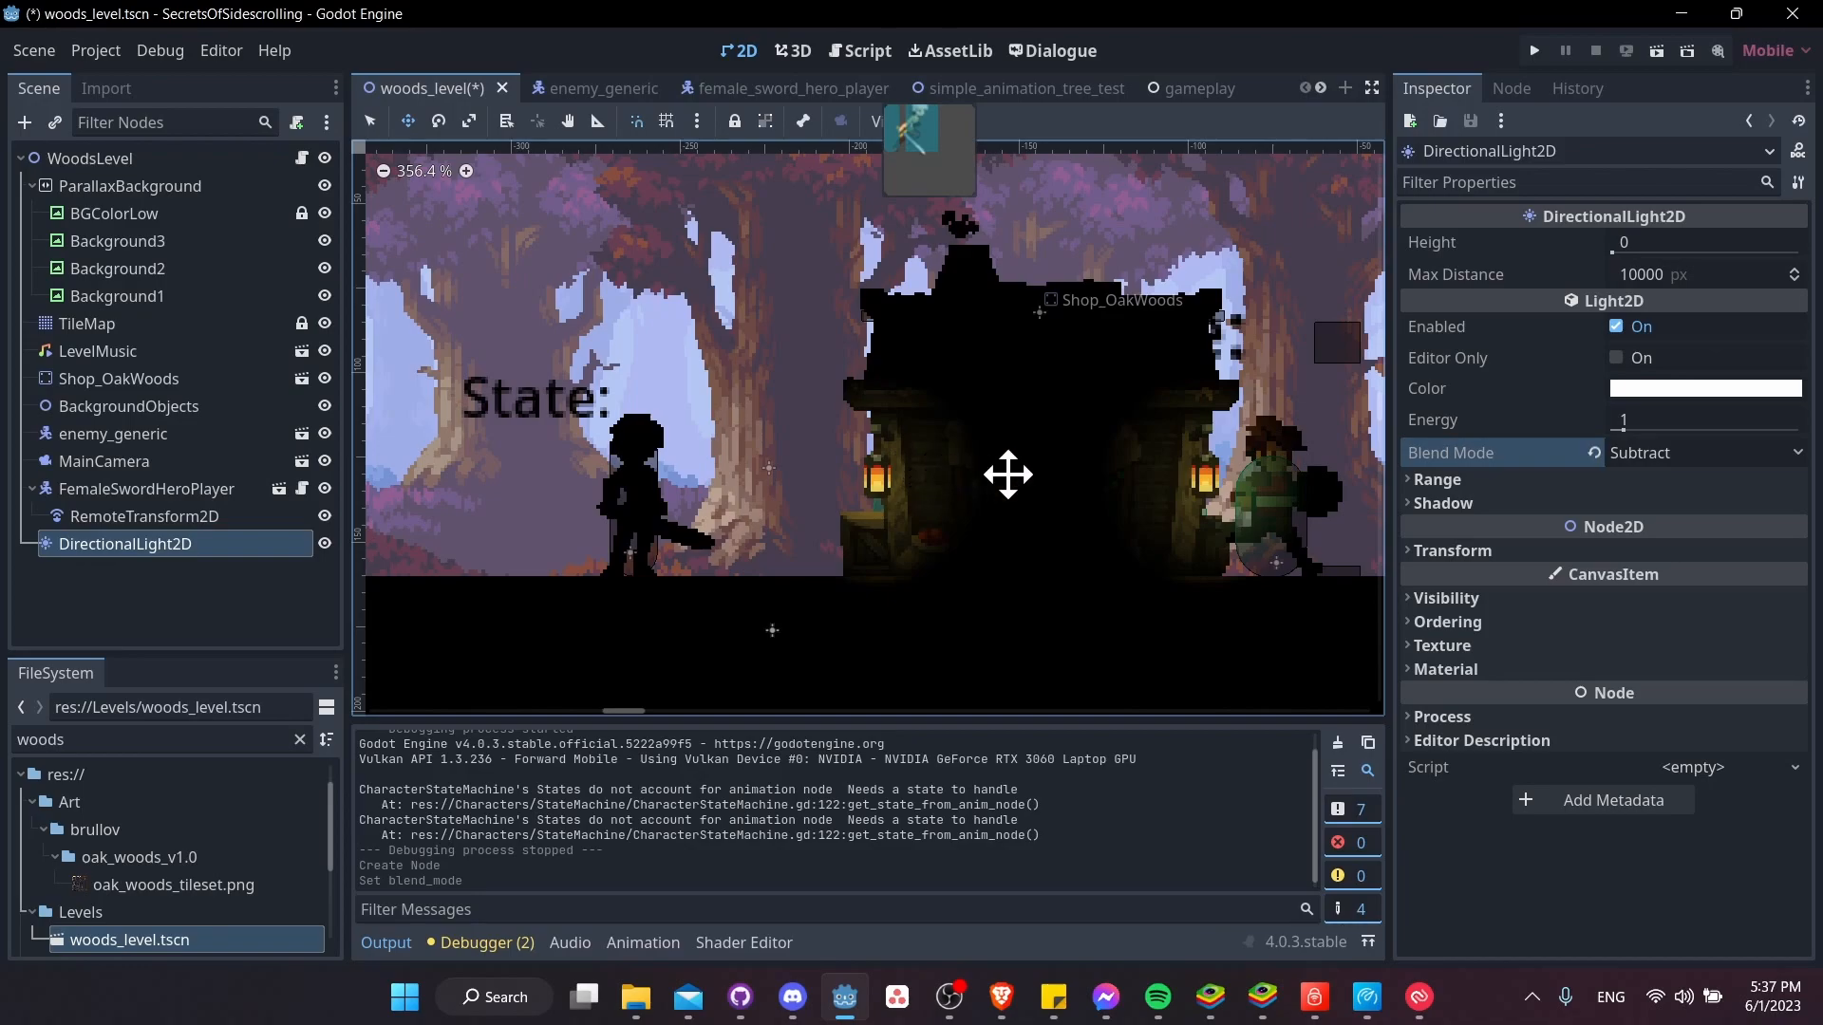
{"action": "middle_click_drag", "start_coordinate": [1204, 496], "coordinate": [1253, 398]}
{"action": "middle_click_drag", "start_coordinate": [1048, 444], "coordinate": [1111, 517]}
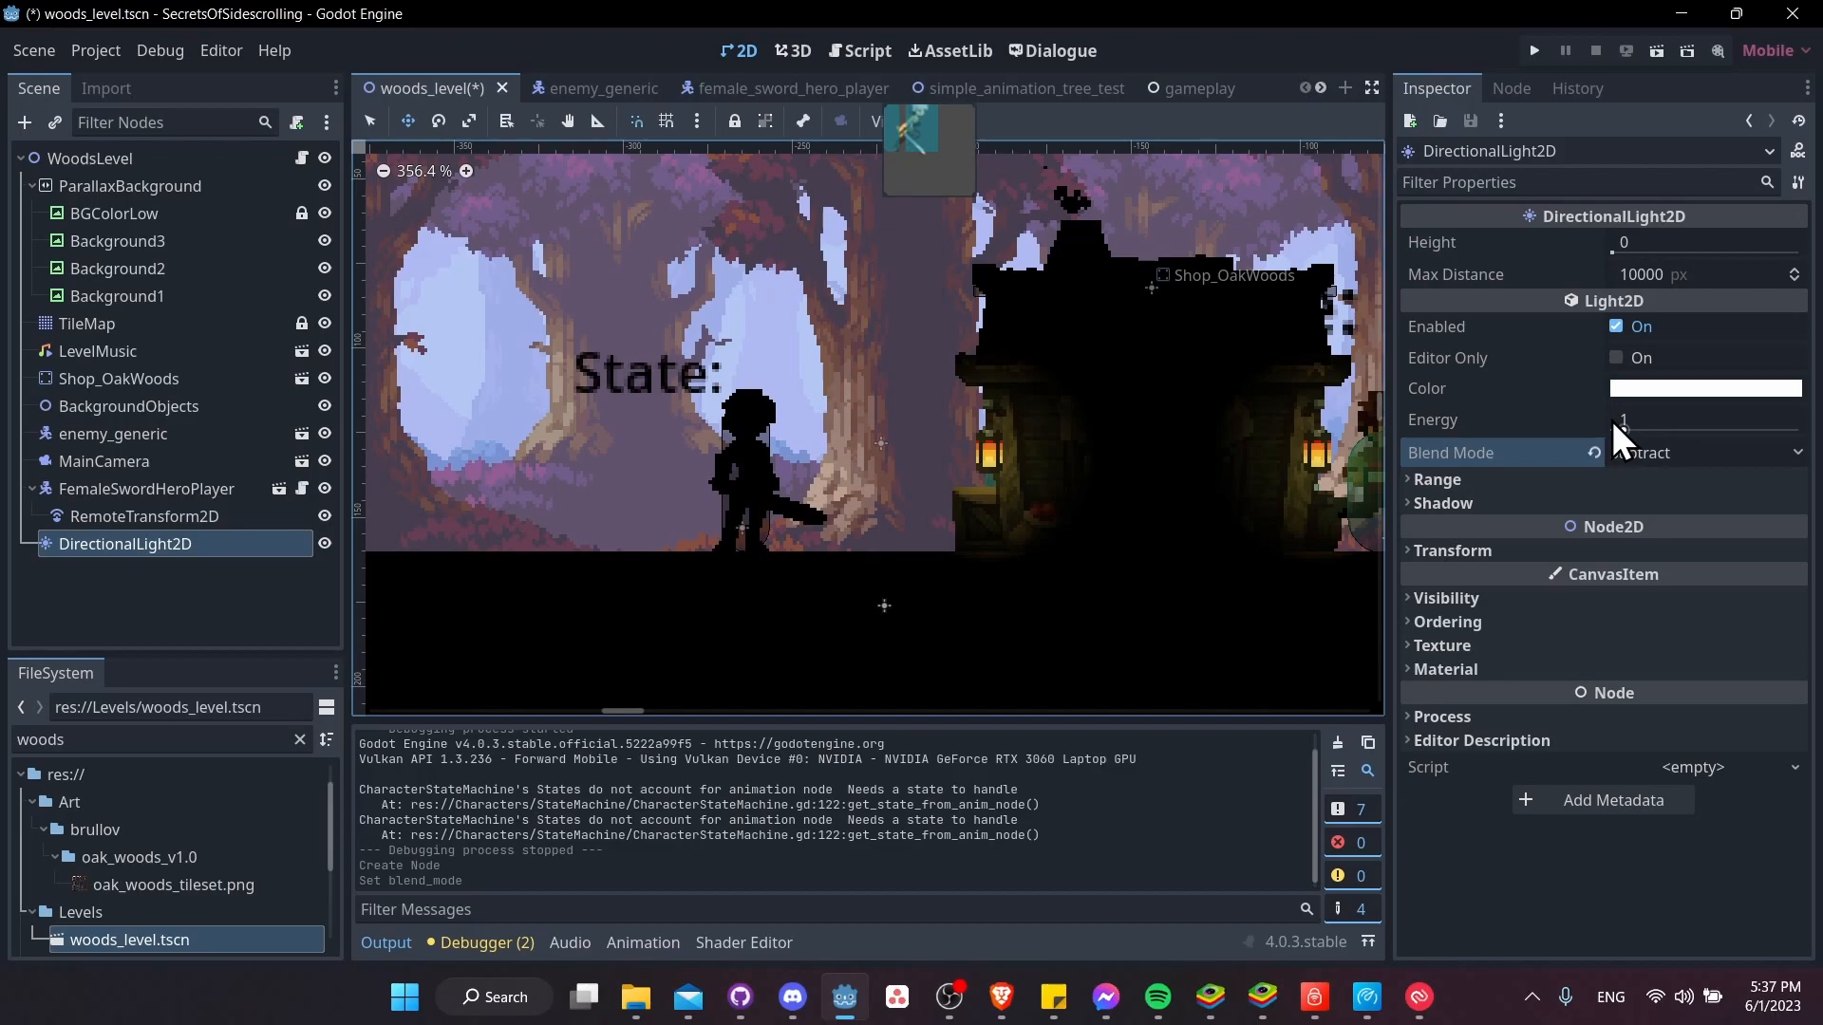
{"action": "left_click_drag", "start_coordinate": [1656, 416], "coordinate": [1591, 415]}
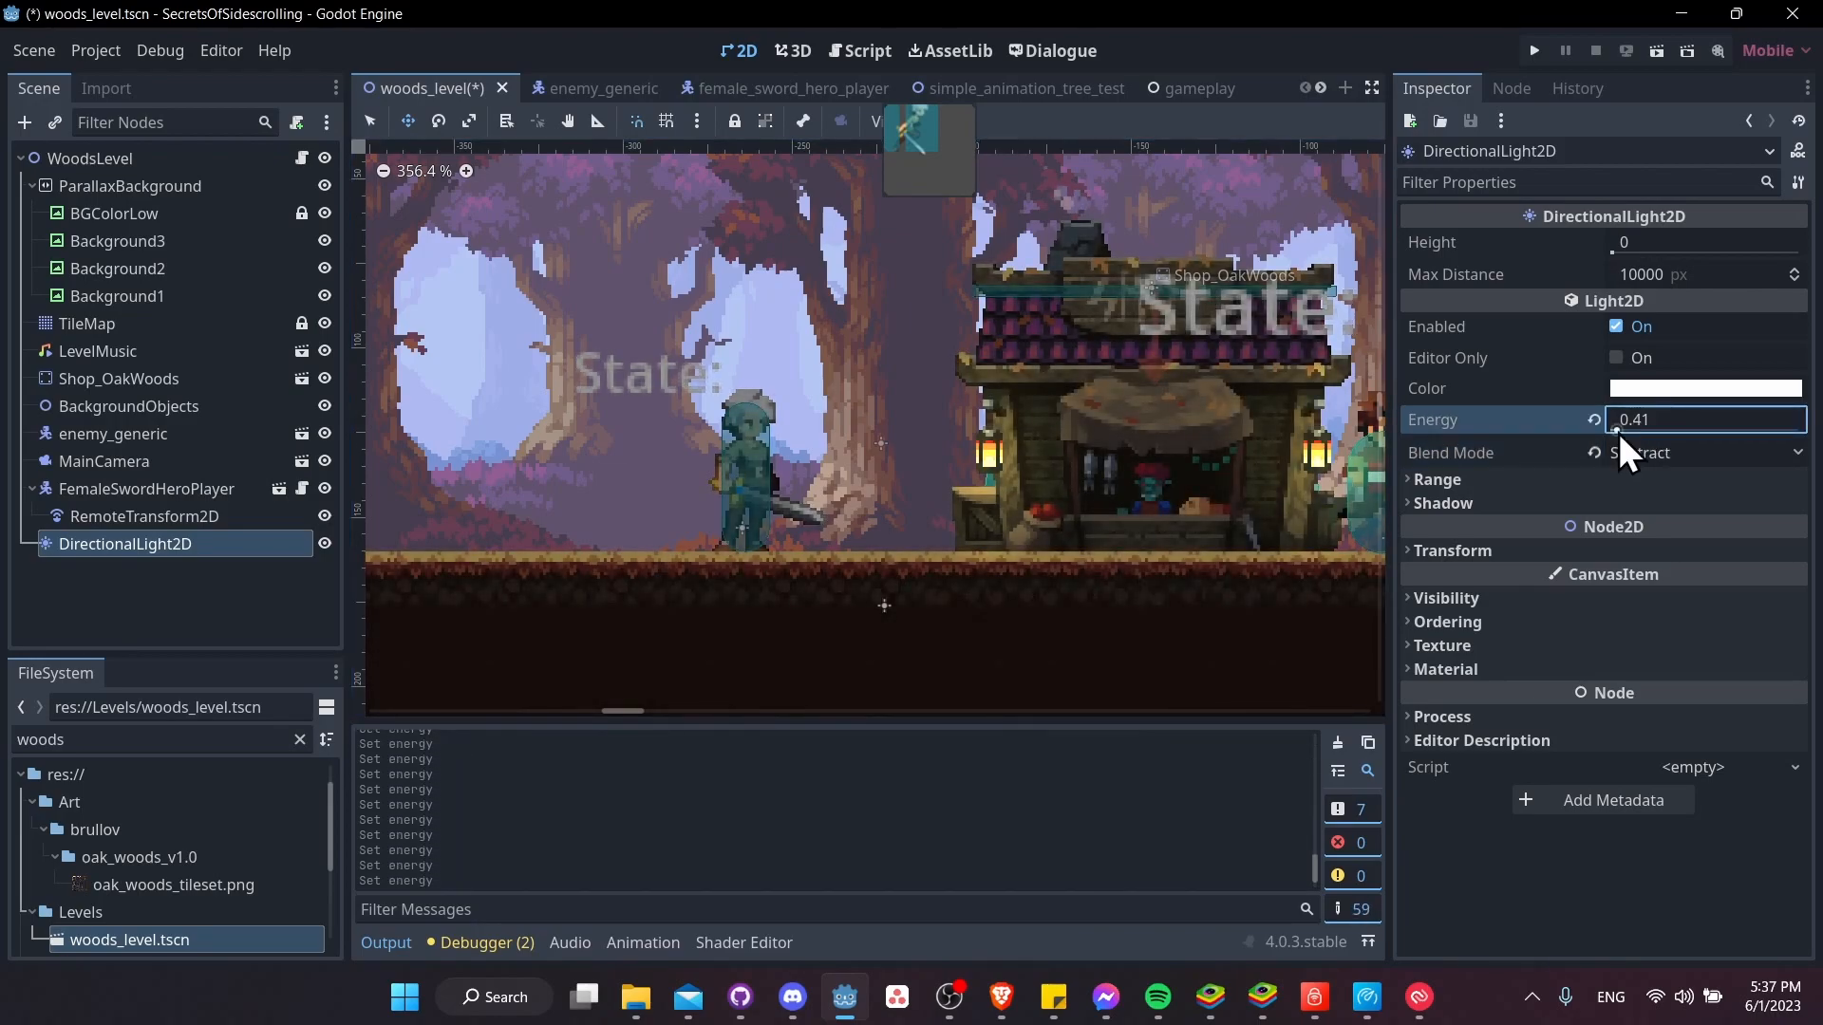
Change the DirectionalLight2D color to a muted crimson, about ad4359
{"action": "middle_click_drag", "start_coordinate": [1249, 499], "coordinate": [912, 440]}
{"action": "scroll", "coordinate": [1030, 548], "scroll_direction": "down", "scroll_amount": 4}
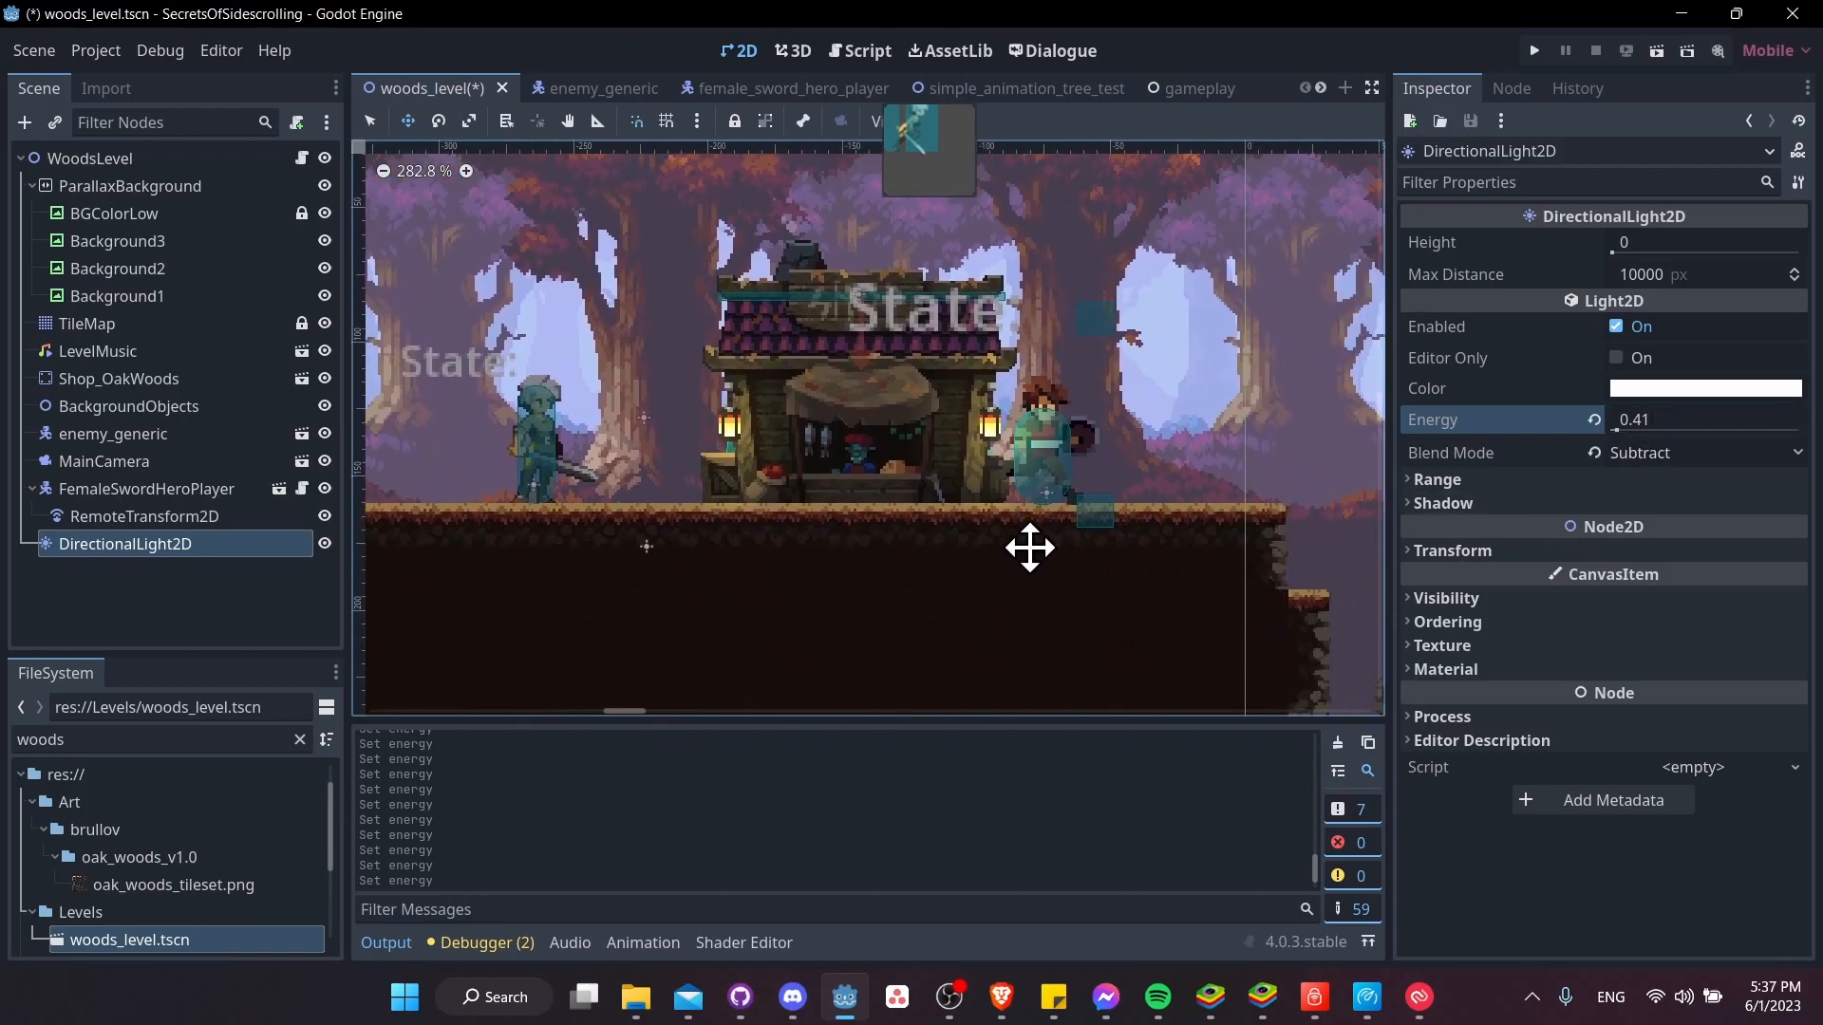
{"action": "middle_click_drag", "start_coordinate": [1063, 557], "coordinate": [1209, 598]}
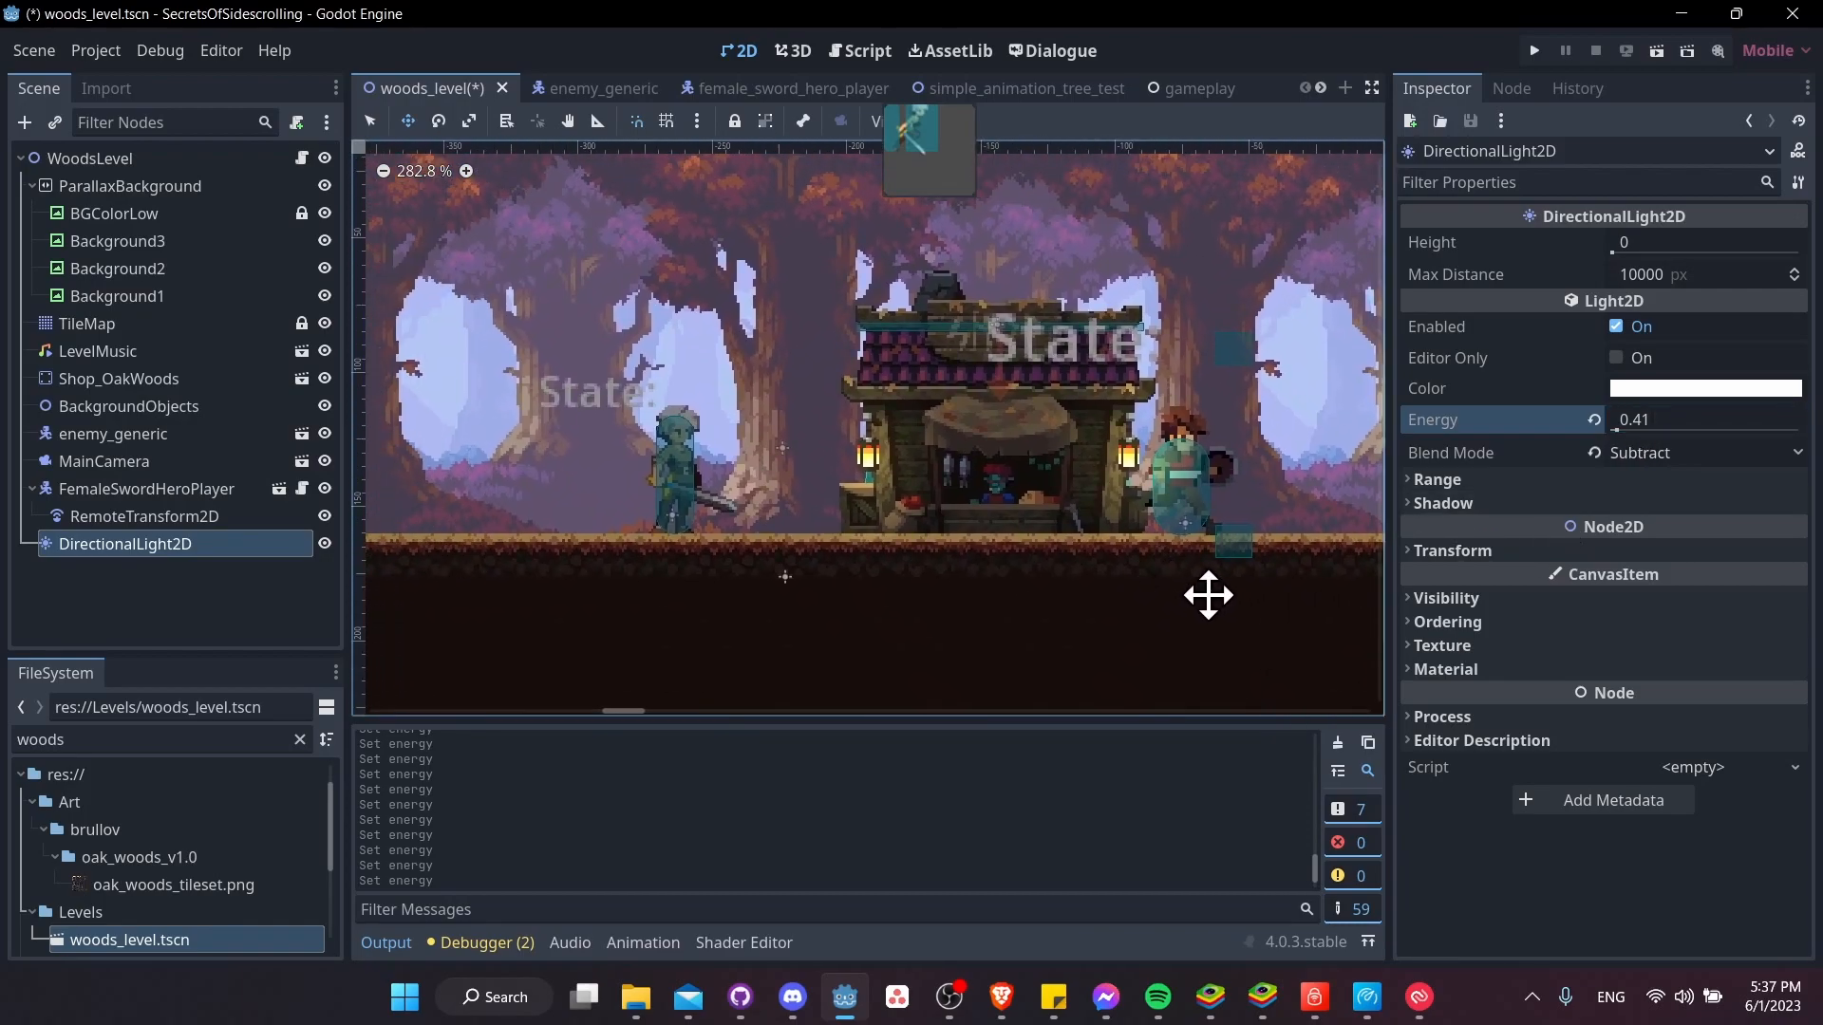
{"action": "middle_click_drag", "start_coordinate": [1074, 538], "coordinate": [1143, 535]}
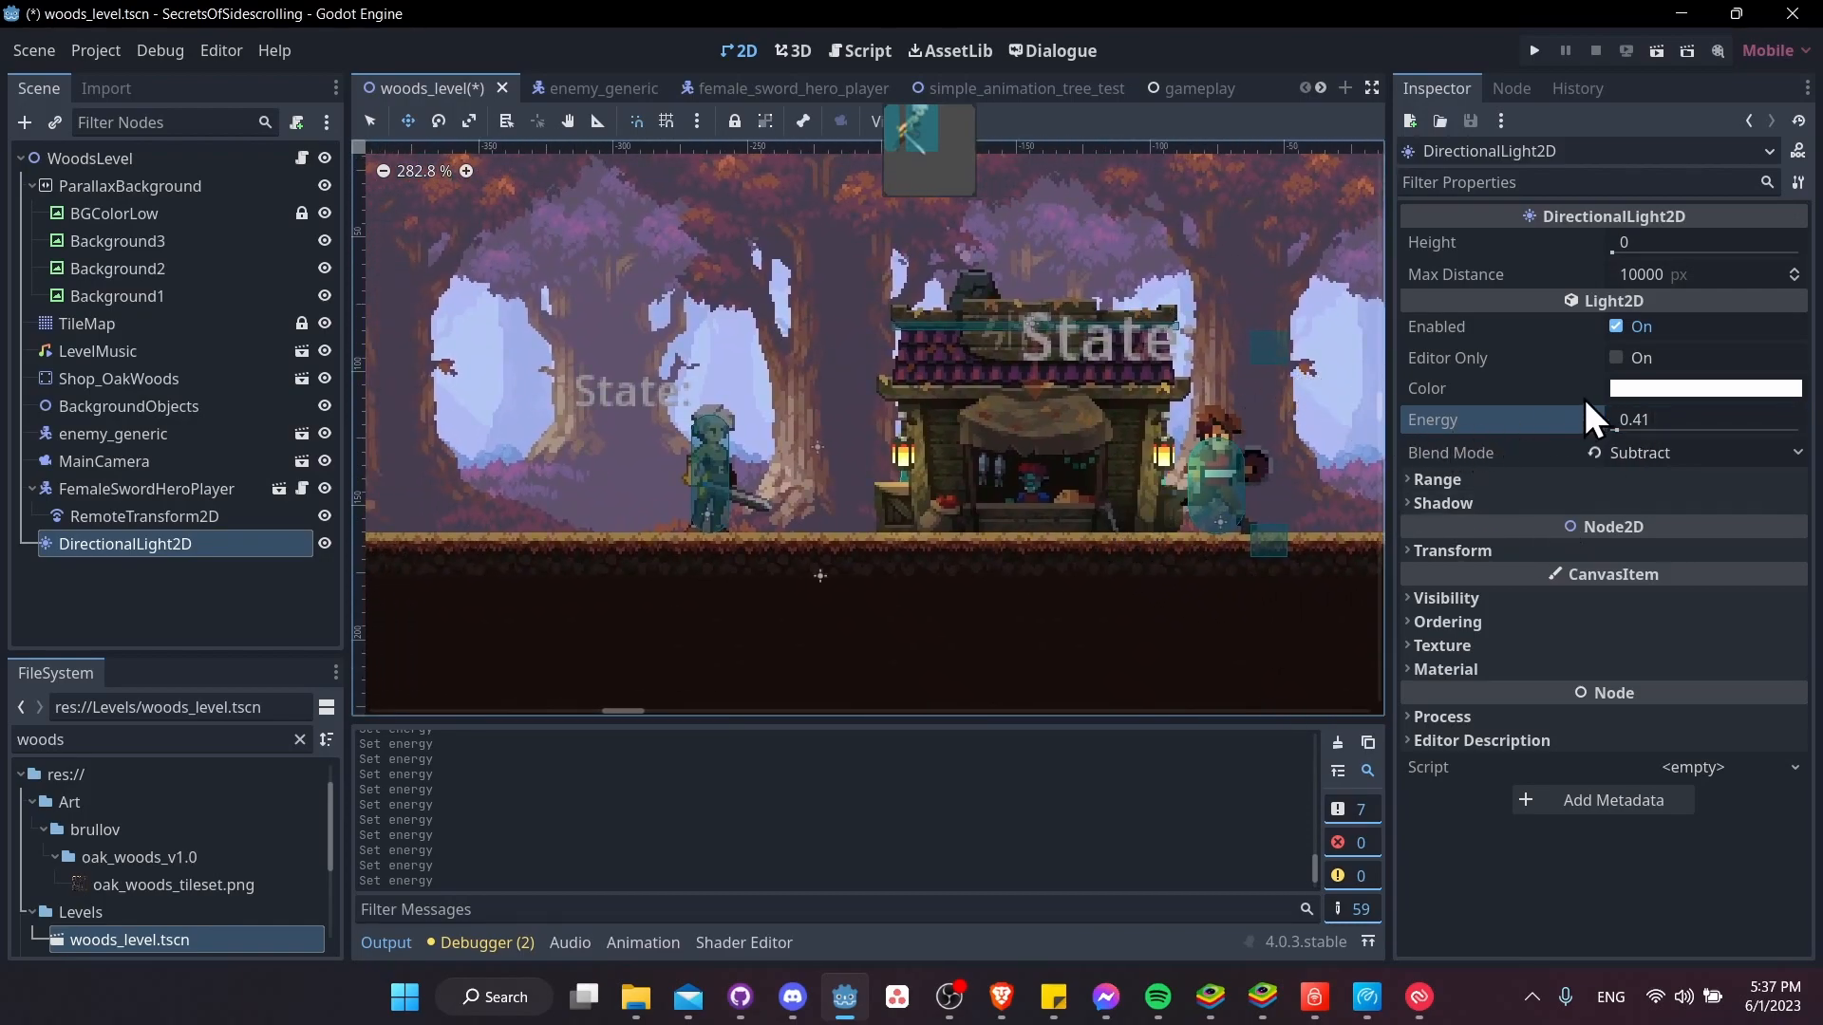
{"action": "left_click", "coordinate": [1643, 391]}
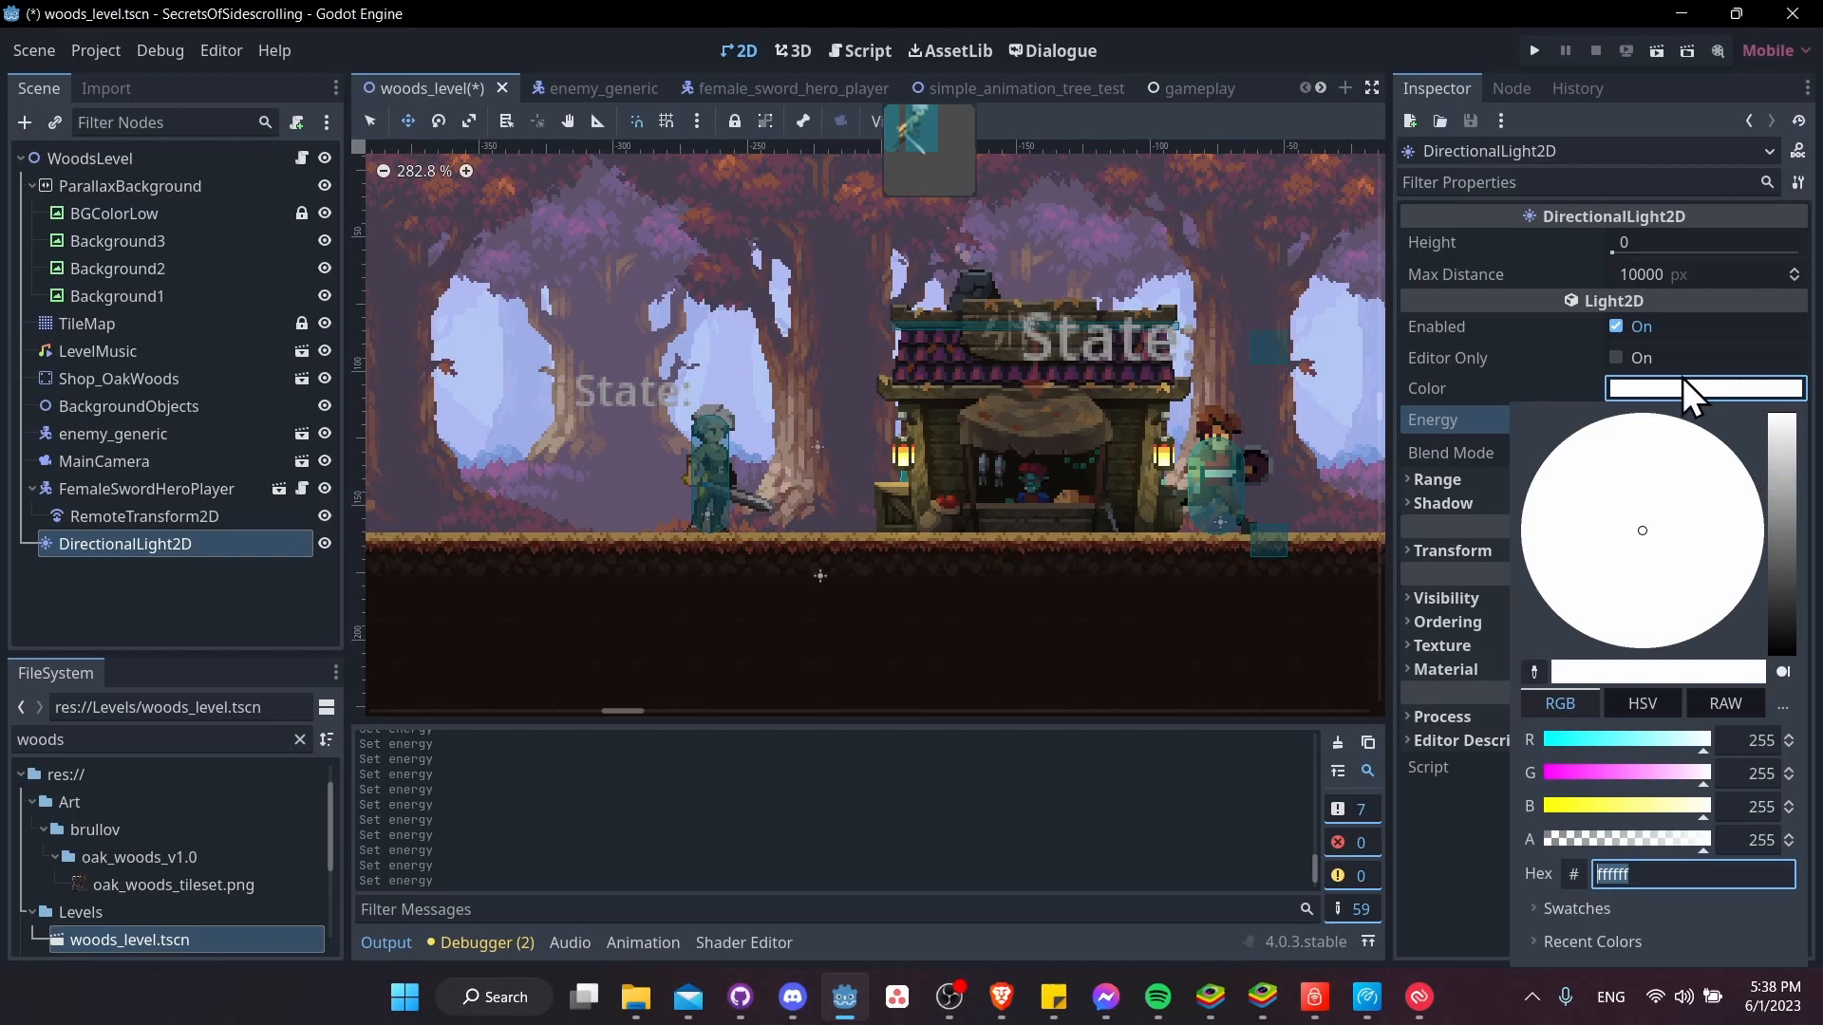
{"action": "left_click", "coordinate": [1785, 434]}
{"action": "left_click_drag", "start_coordinate": [1784, 432], "coordinate": [1785, 499]}
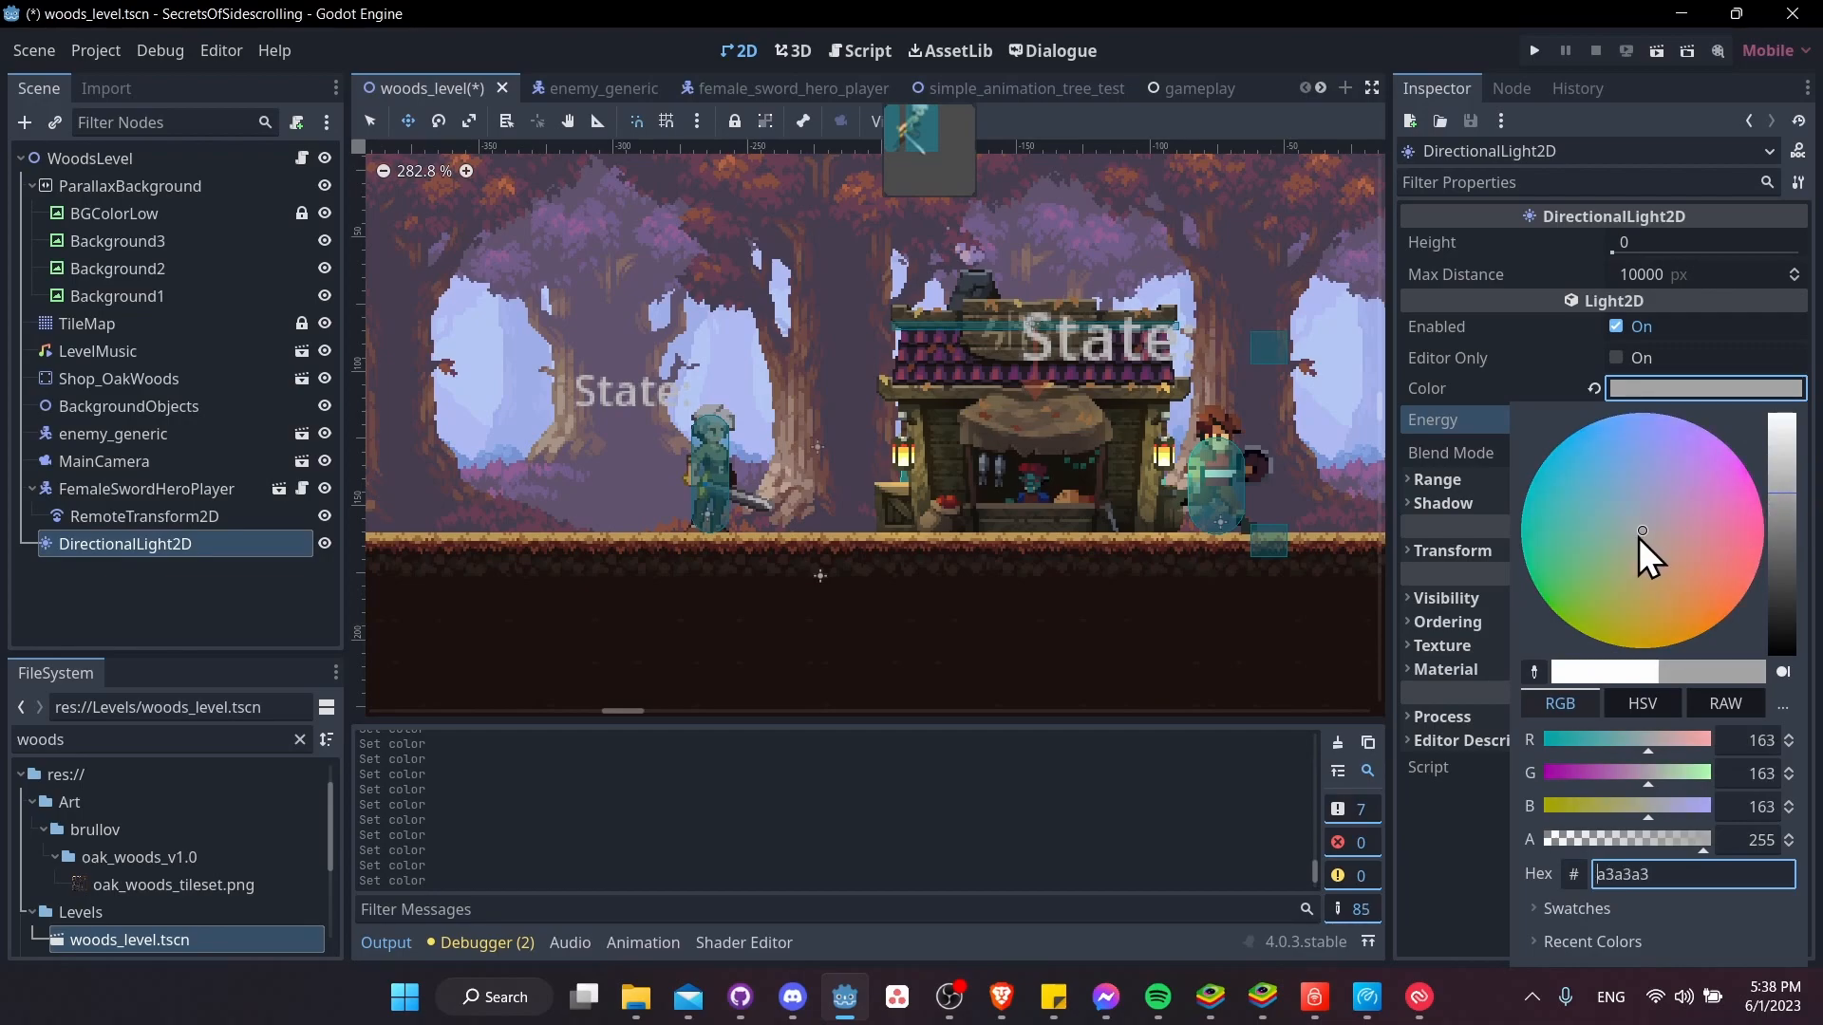
{"action": "mouse_move", "coordinate": [1650, 534]}
{"action": "left_mouse_down"}
{"action": "mouse_move", "coordinate": [1743, 549]}
{"action": "mouse_move", "coordinate": [1785, 516]}
{"action": "mouse_move", "coordinate": [1787, 552]}
{"action": "left_mouse_up"}
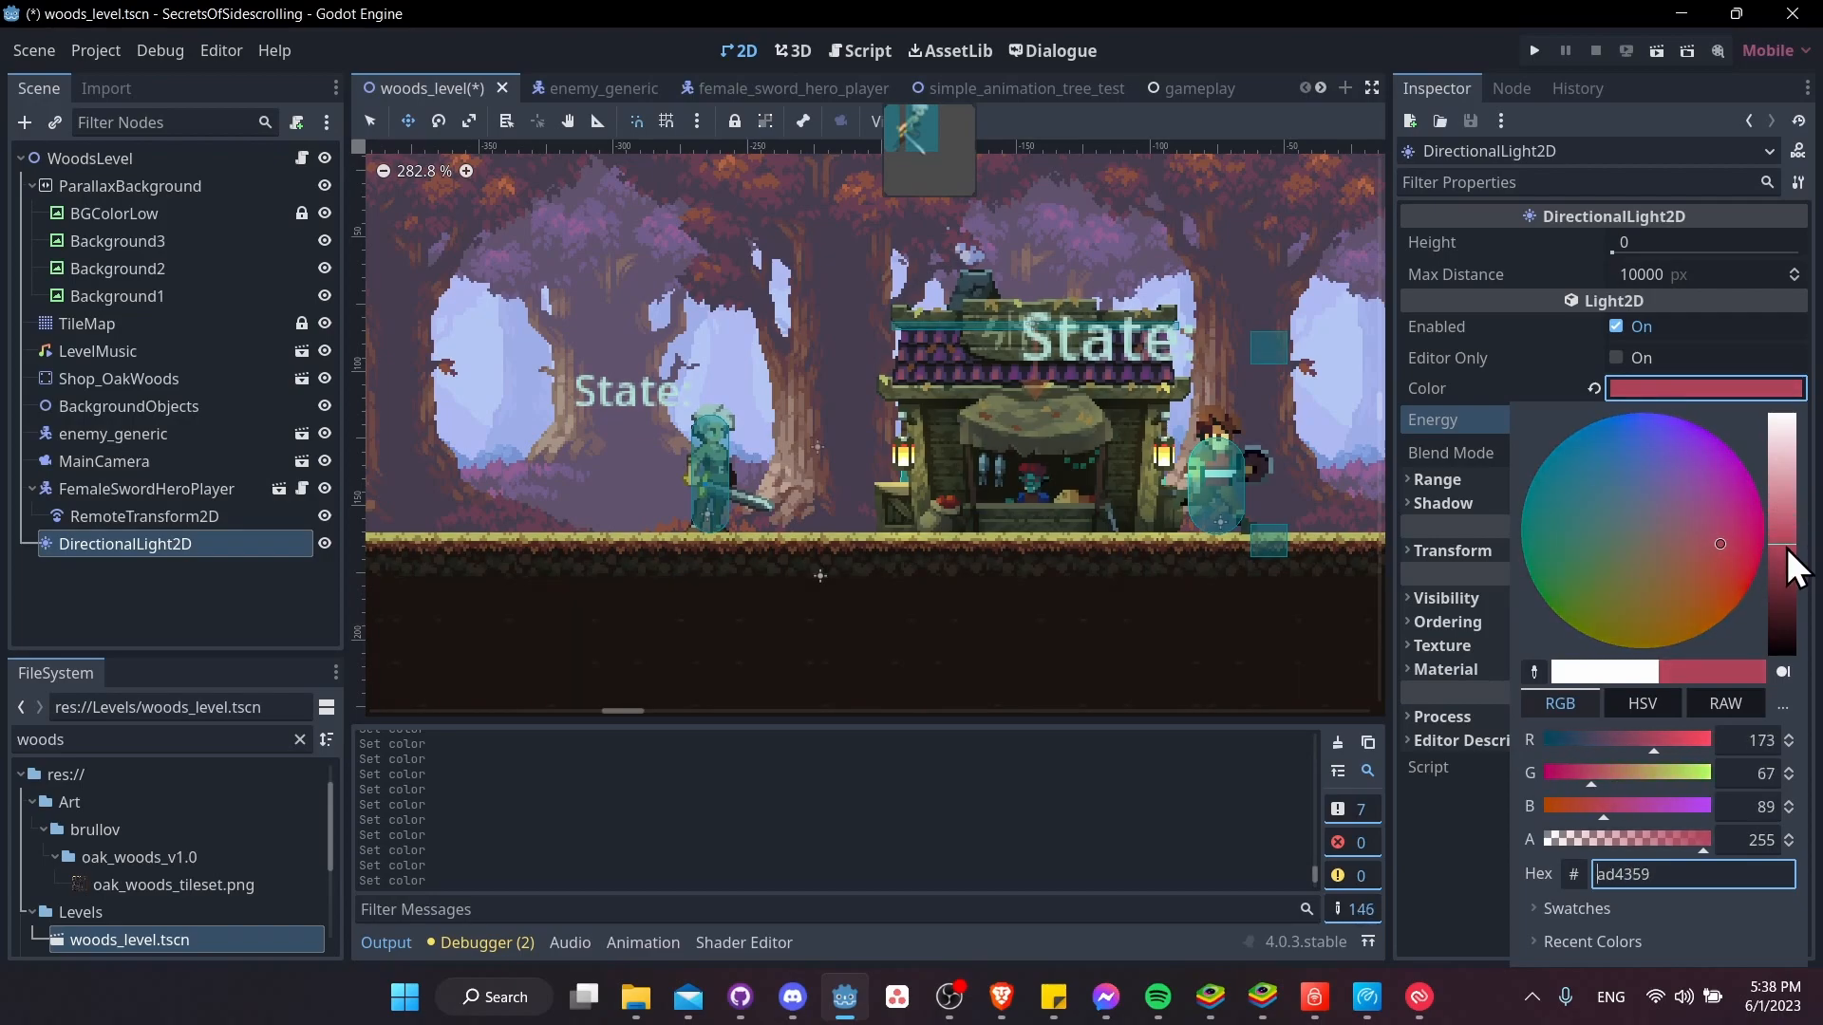
{"action": "left_click", "coordinate": [1455, 866]}
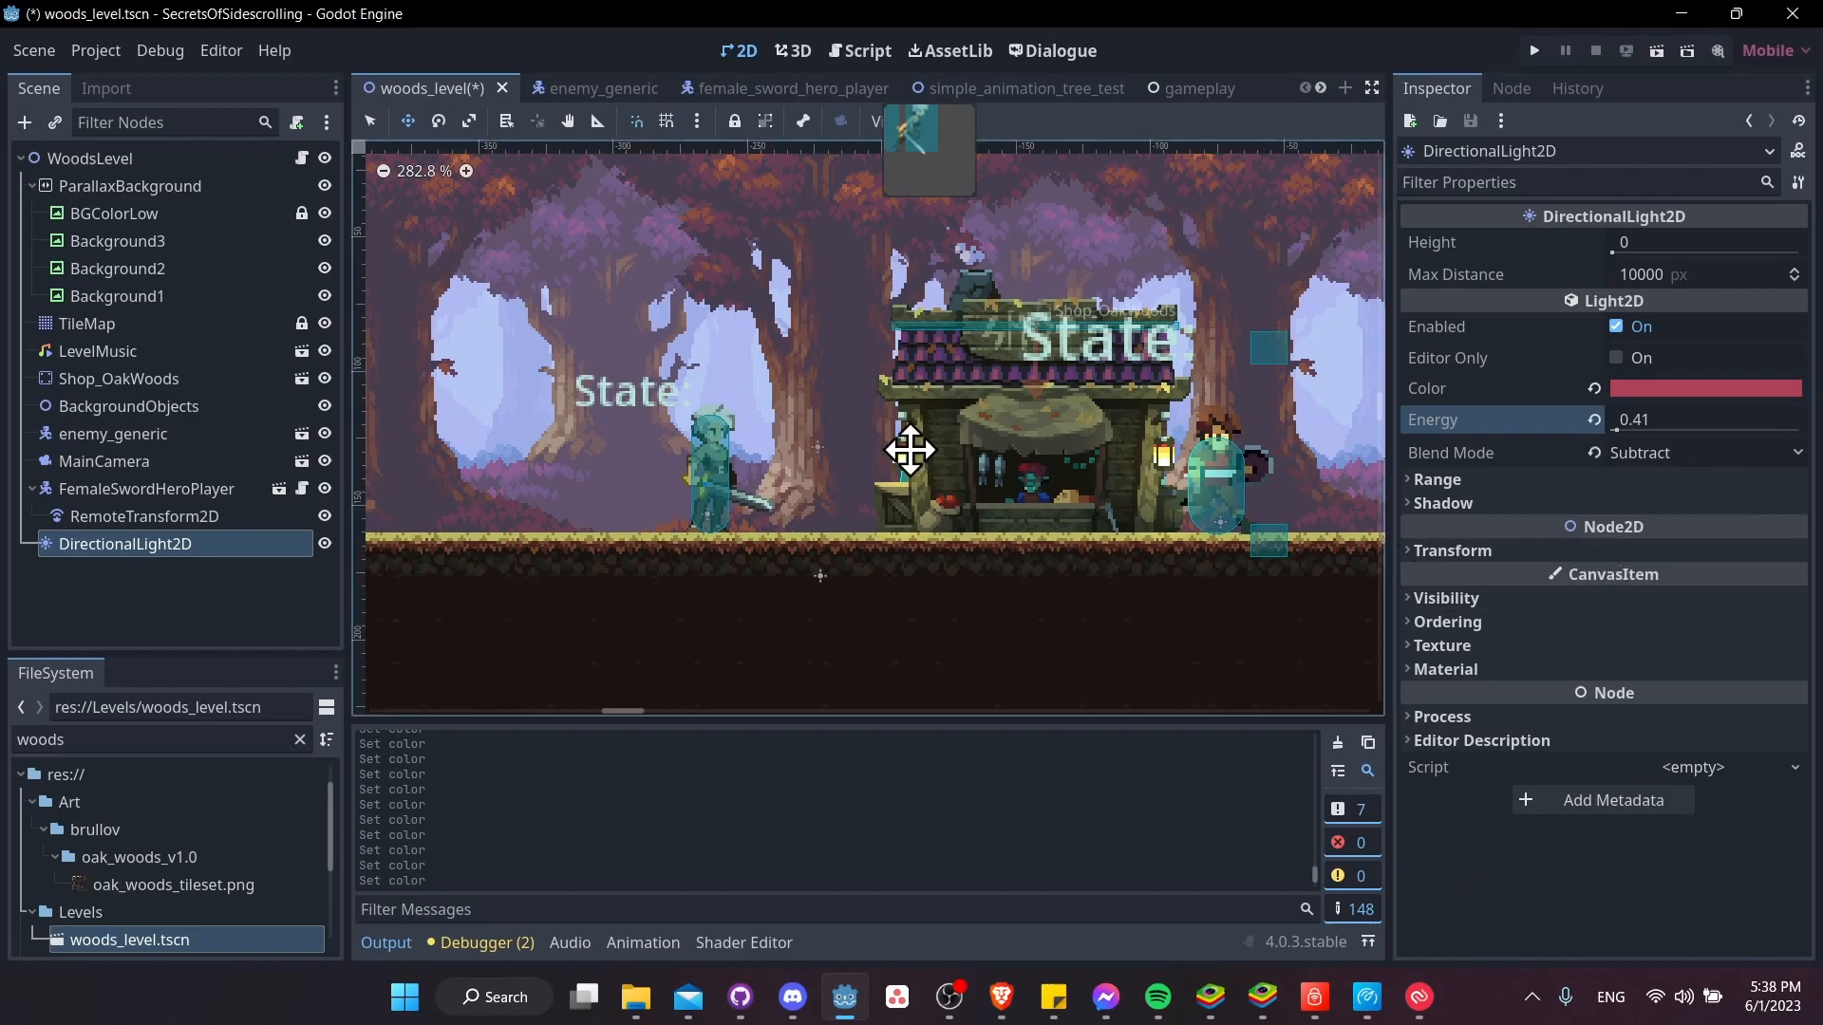
Raise the energy of the DirectionalLight2D to 0.7
{"action": "scroll", "coordinate": [926, 456], "scroll_direction": "up", "scroll_amount": 4}
{"action": "left_click_drag", "start_coordinate": [1628, 420], "coordinate": [1675, 420]}
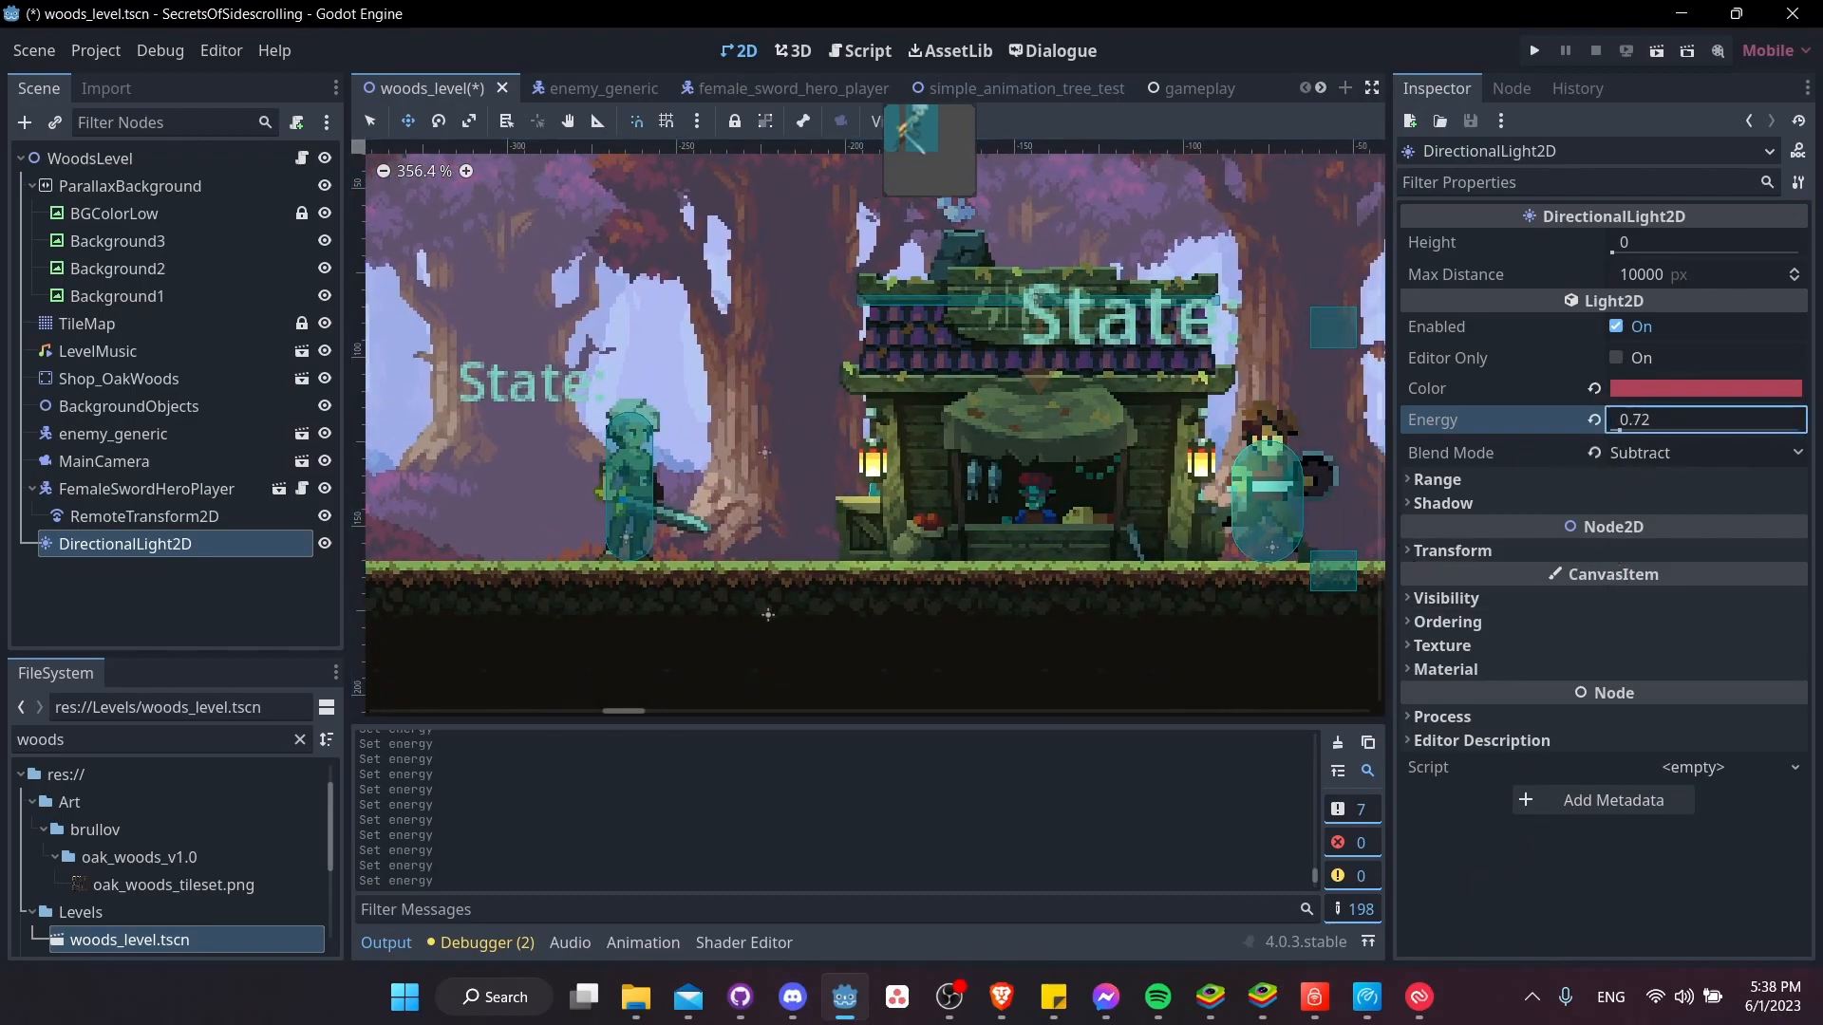
{"action": "scroll", "coordinate": [1119, 658], "scroll_direction": "down", "scroll_amount": 4}
{"action": "middle_click_drag", "start_coordinate": [1268, 546], "coordinate": [1338, 573]}
{"action": "scroll", "coordinate": [1339, 573], "scroll_direction": "up", "scroll_amount": 1}
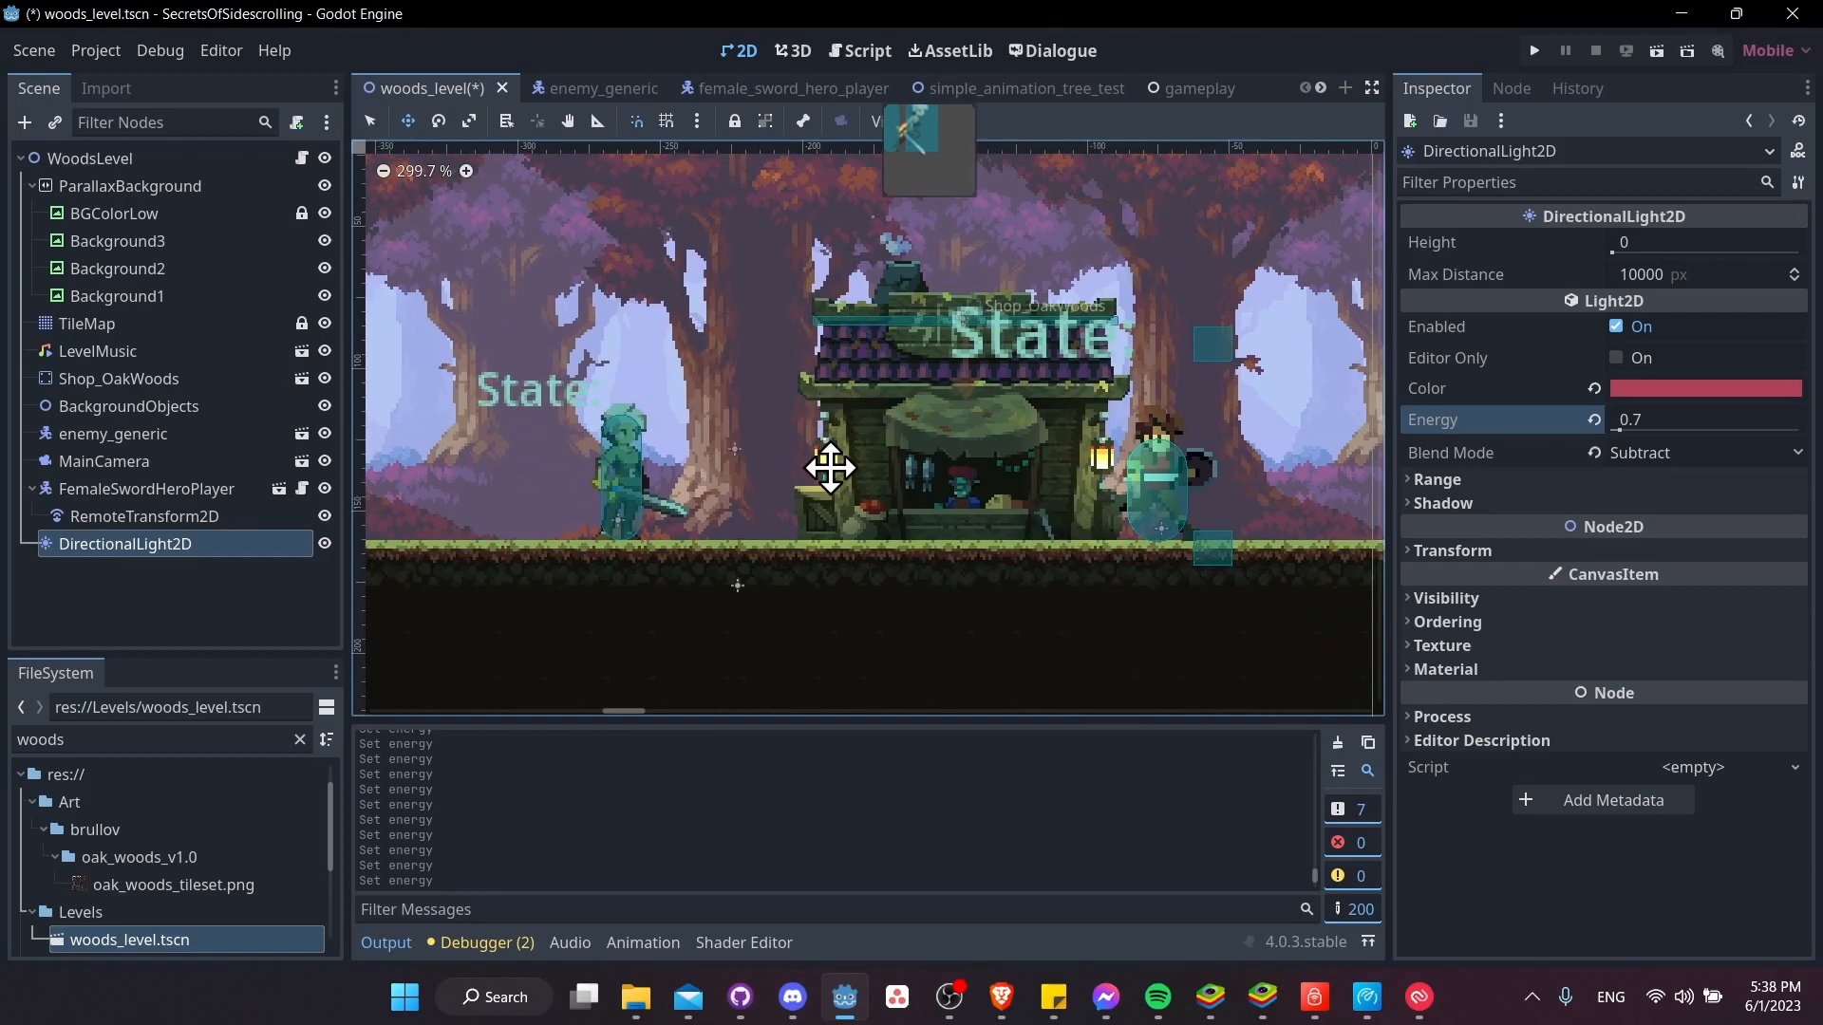
Run the game, walk the player around the shop's left lantern to check the tinted lighting, and stop the game
{"action": "key", "text": "F5"}
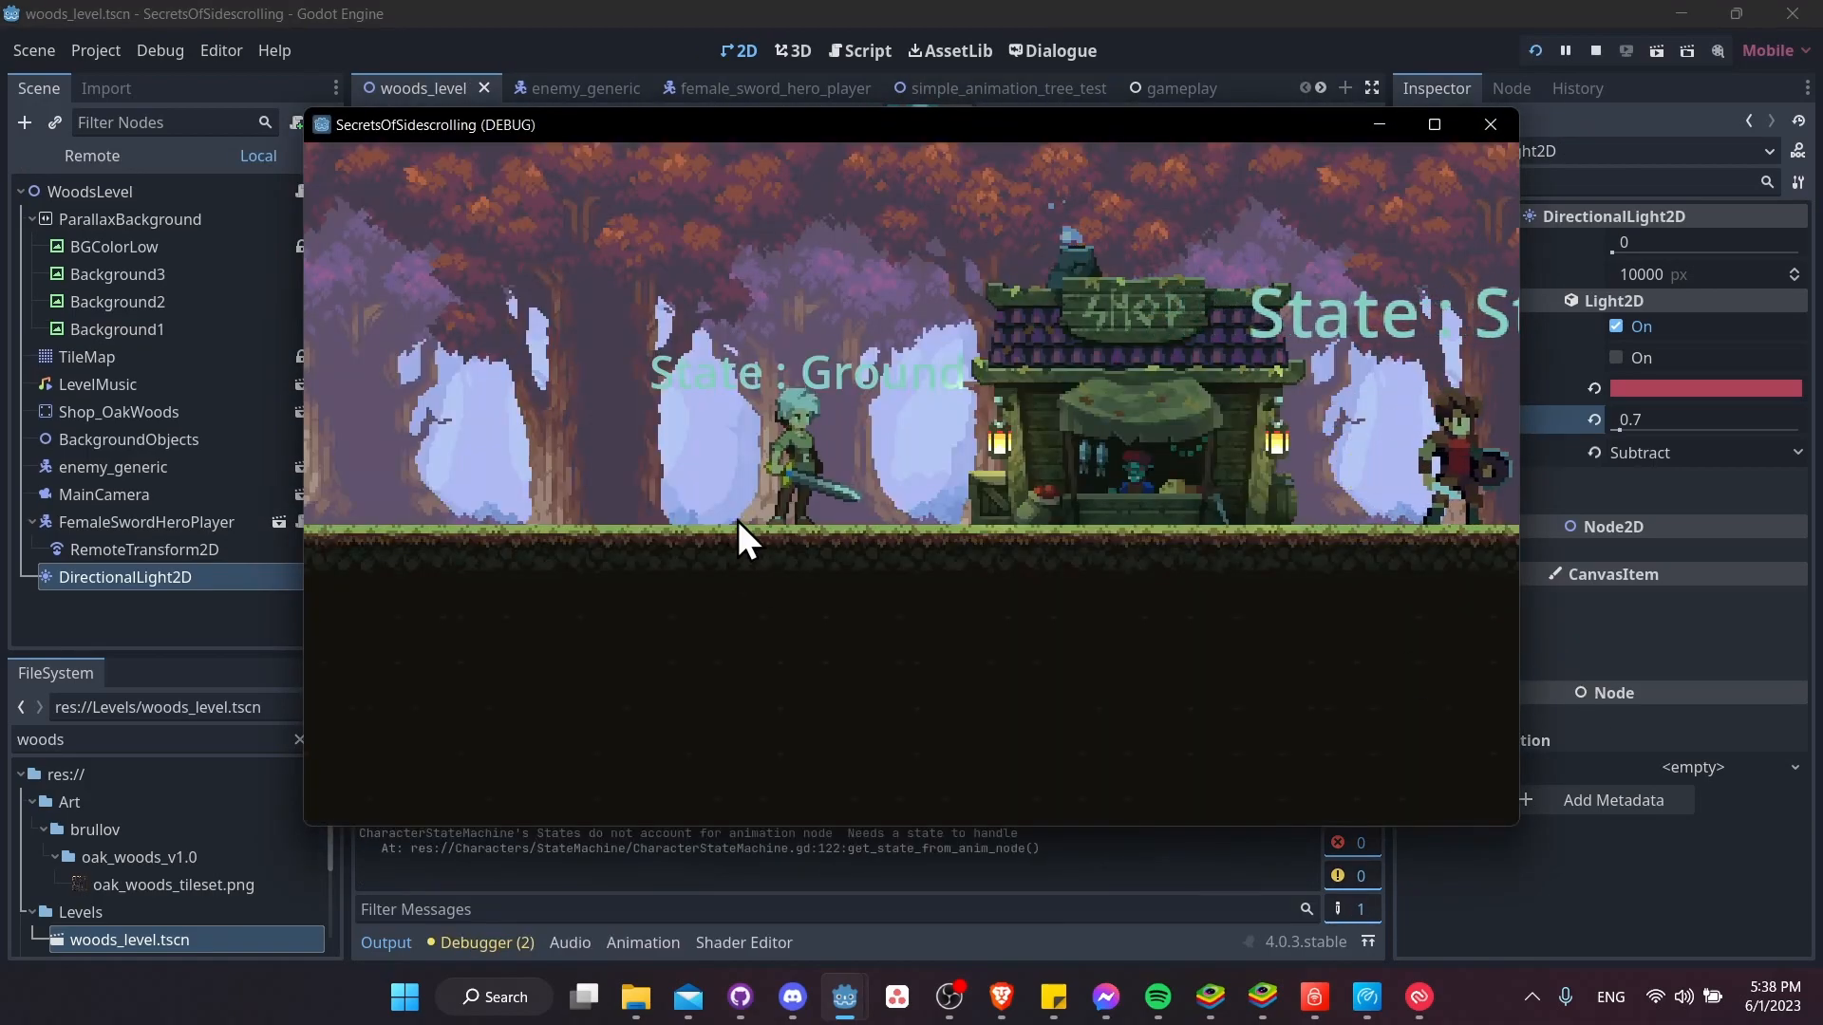
{"action": "key", "text": "Right"}
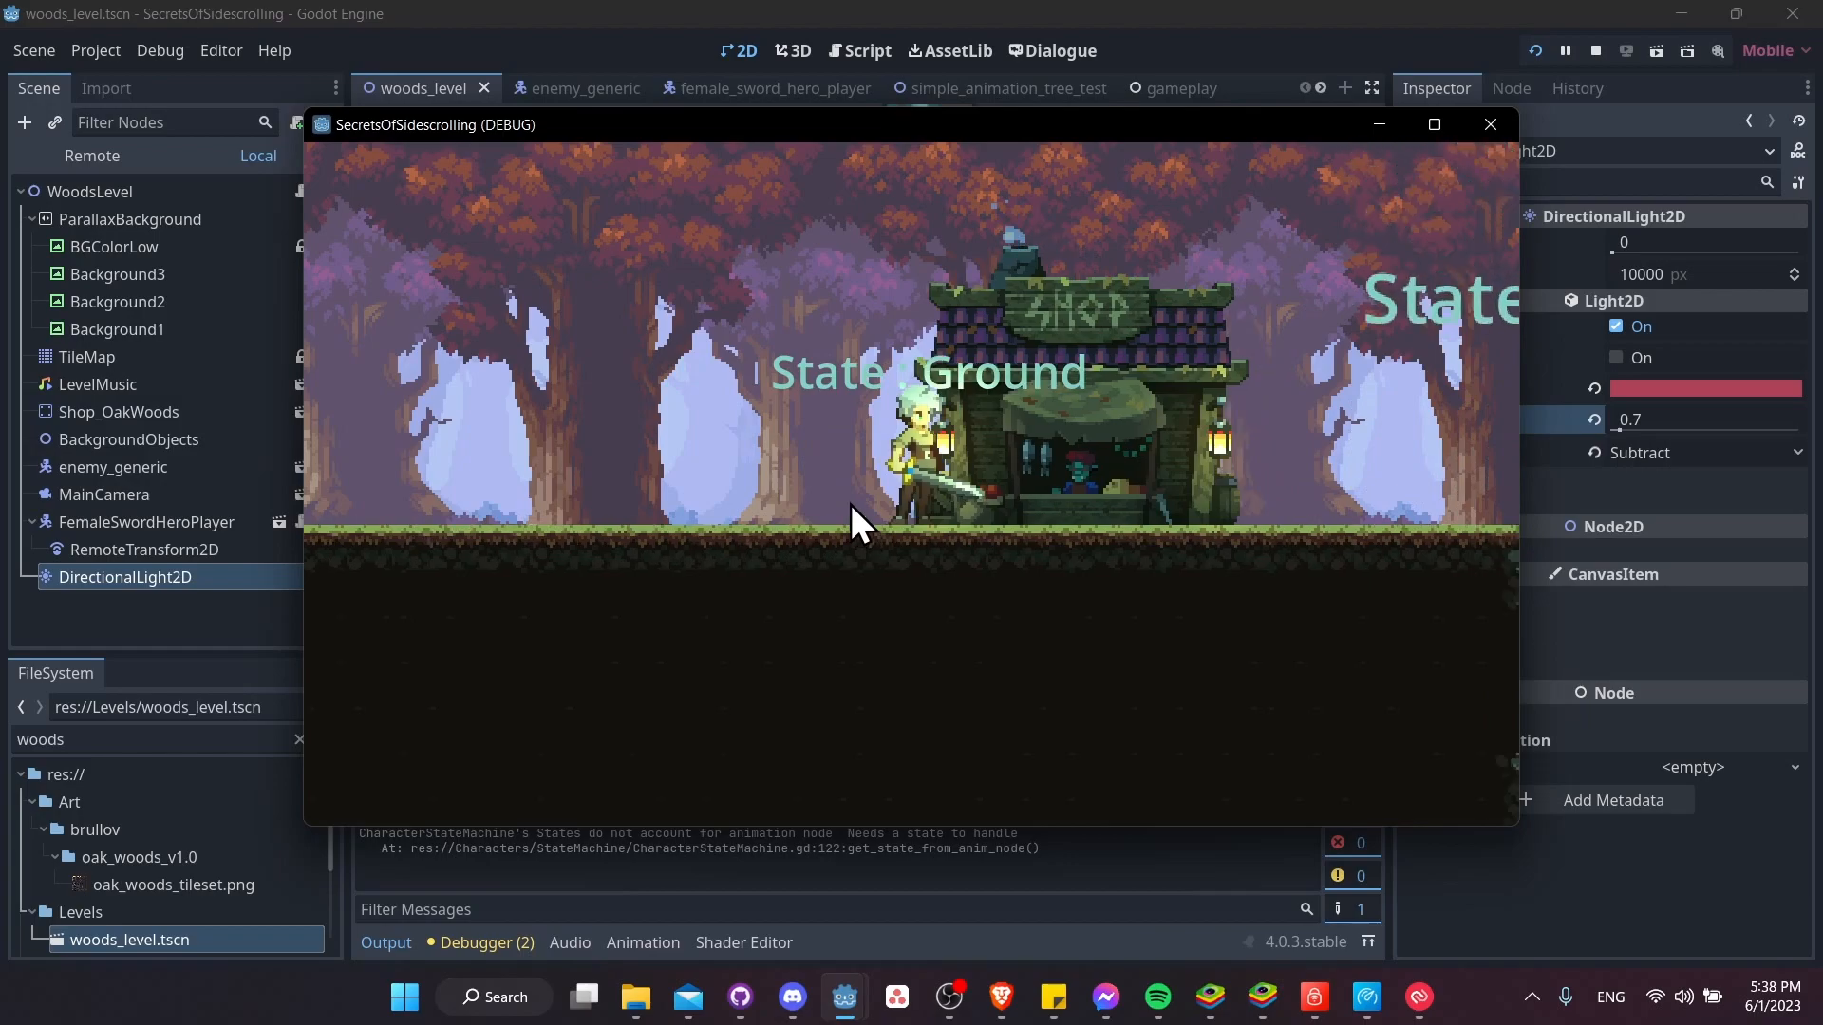
{"action": "key", "text": "Left"}
{"action": "key", "text": "Left"}
{"action": "key", "text": "Right"}
{"action": "key", "text": "Left"}
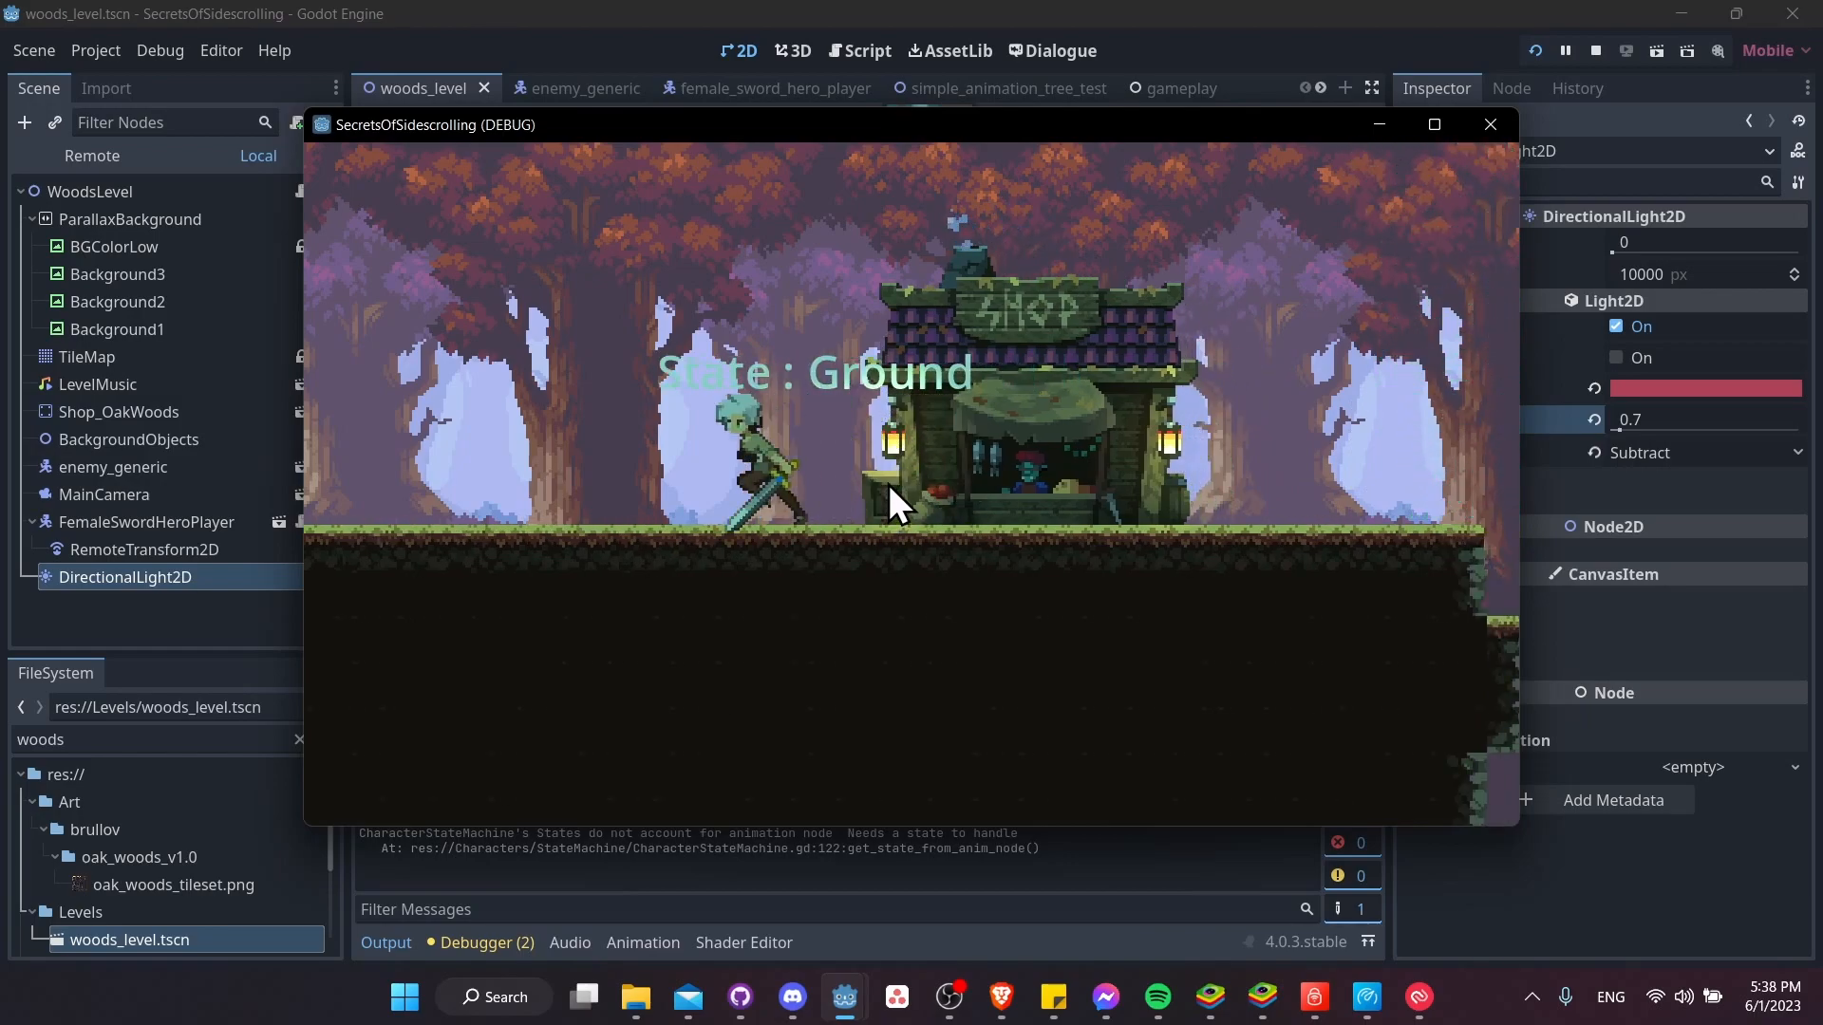
{"action": "key", "text": "Right"}
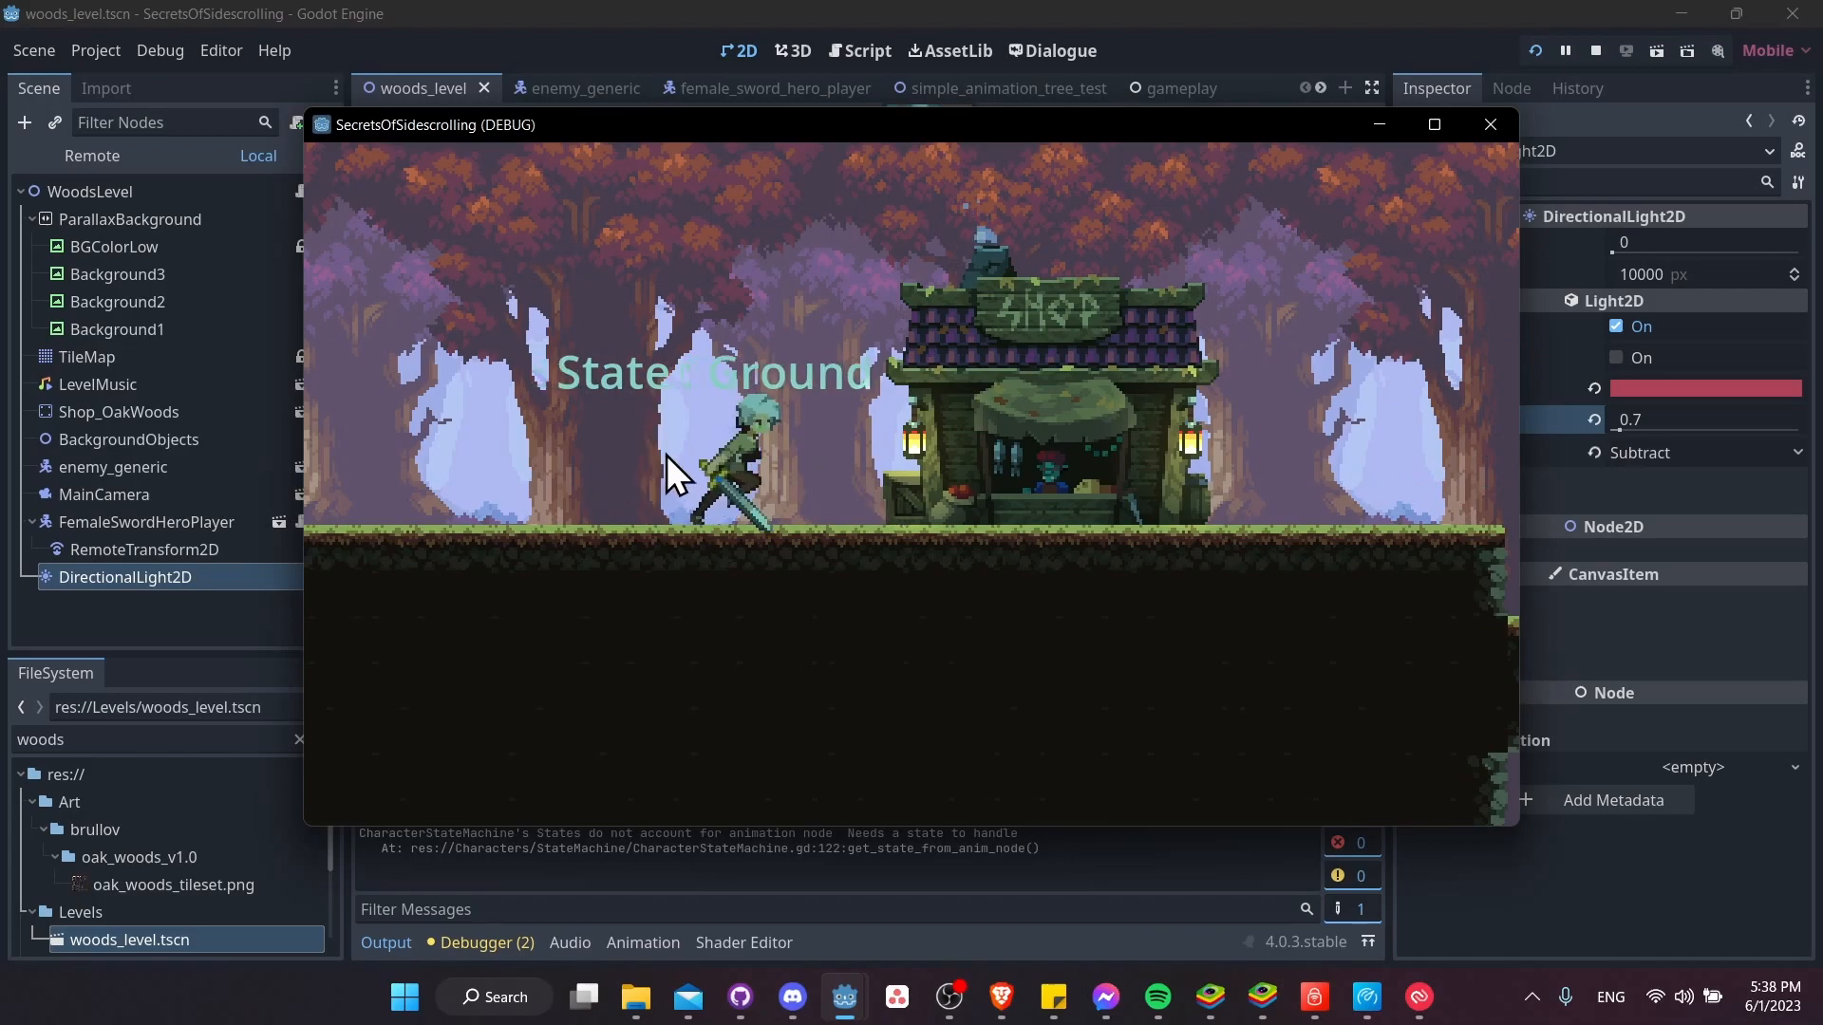
{"action": "key", "text": "F8"}
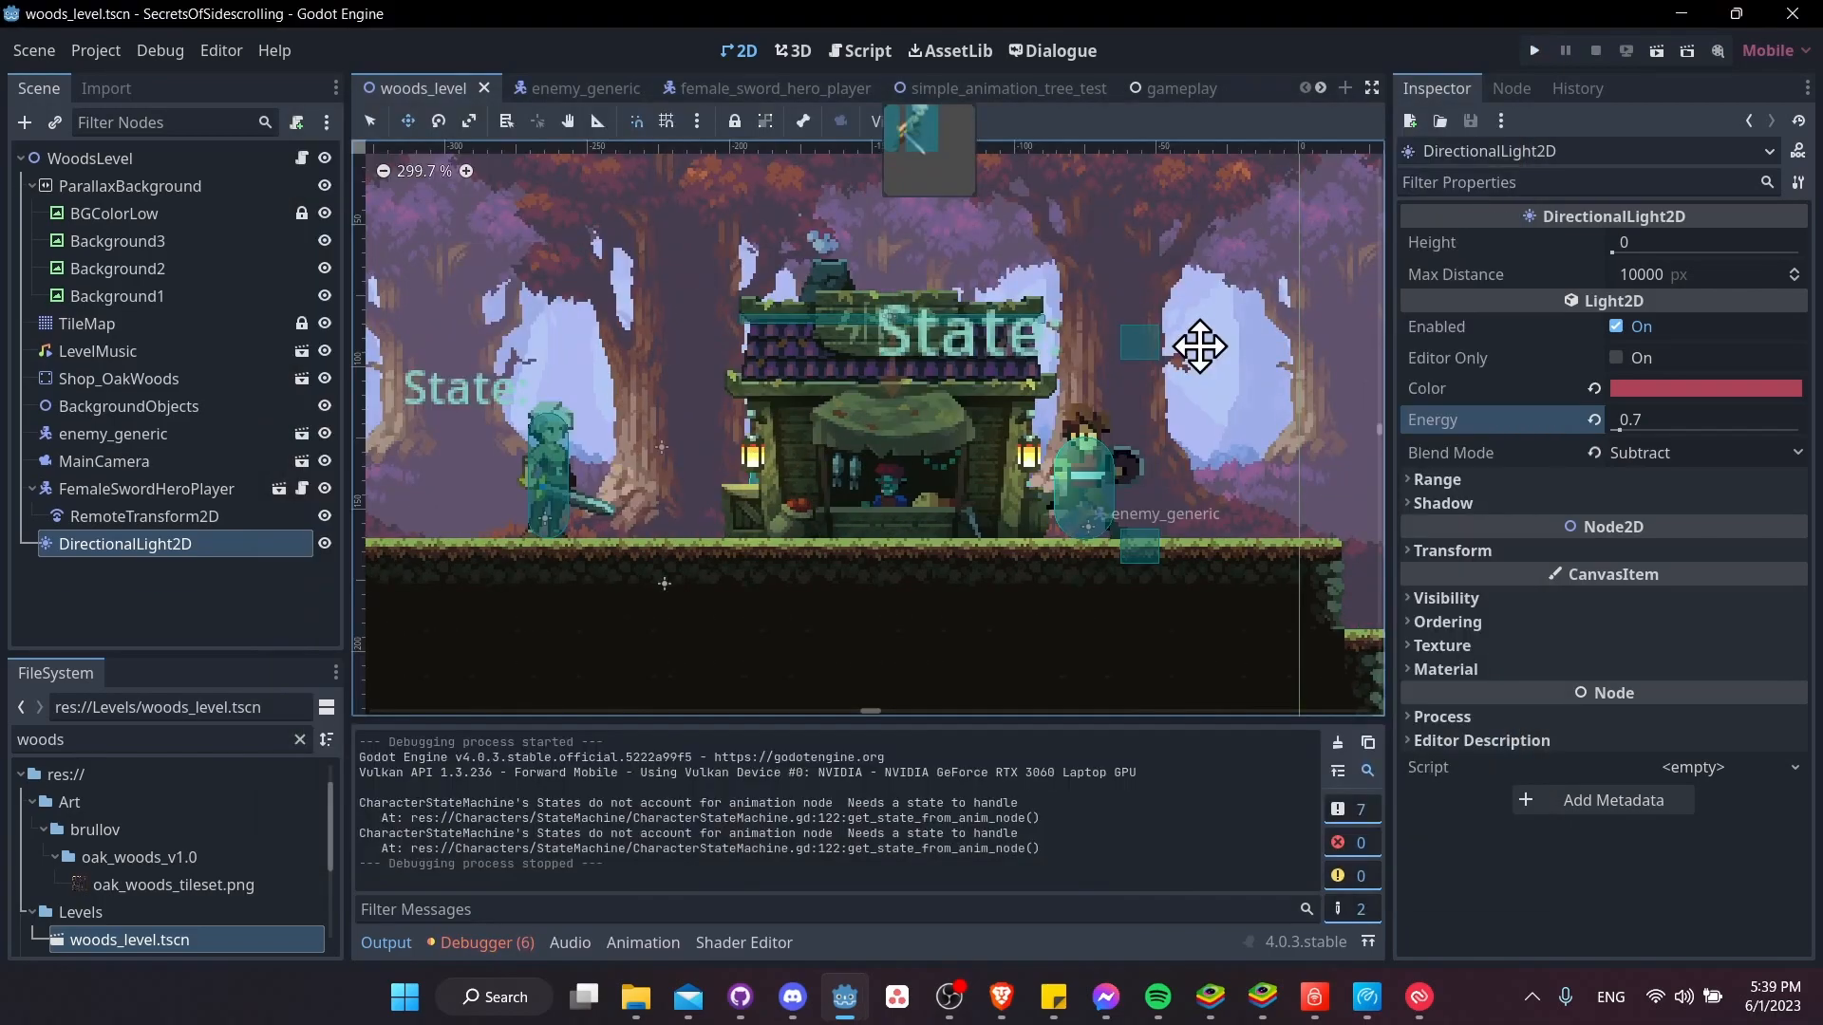